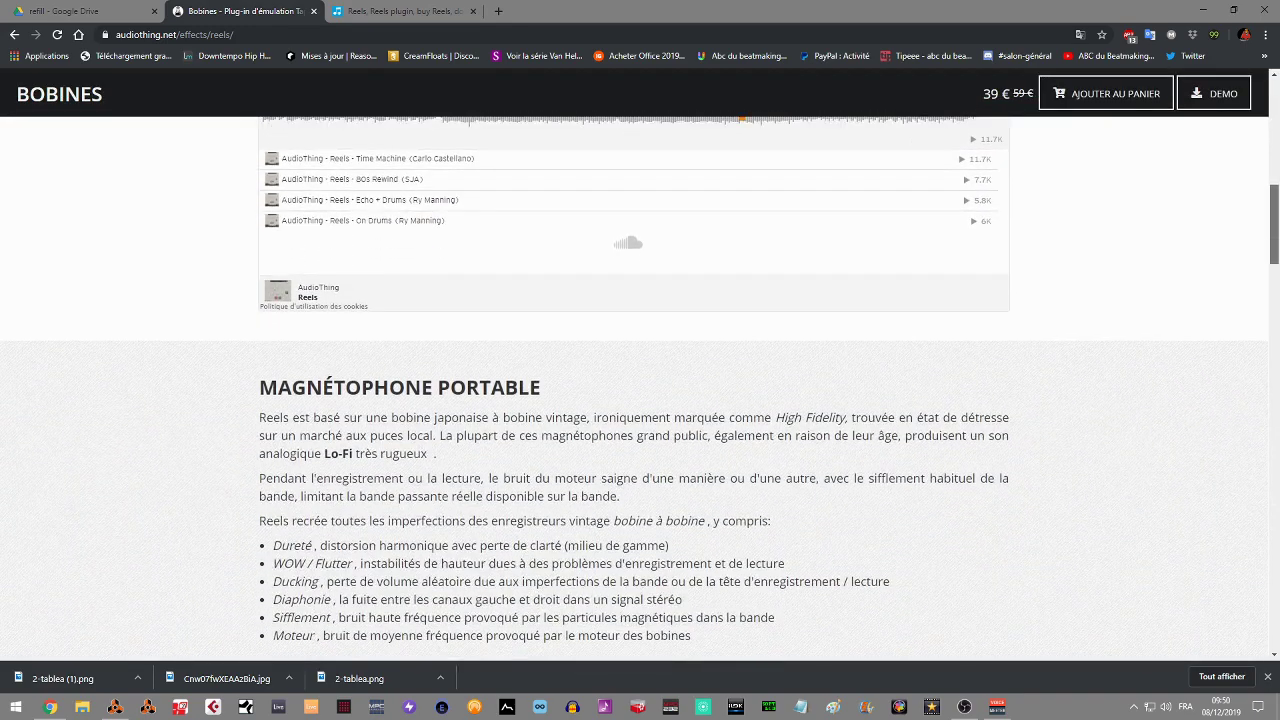
- Read the Reels product description on the AudioThing page, including the tape imperfections and start/stop effect sections
scroll(640, 390, "down", 4)
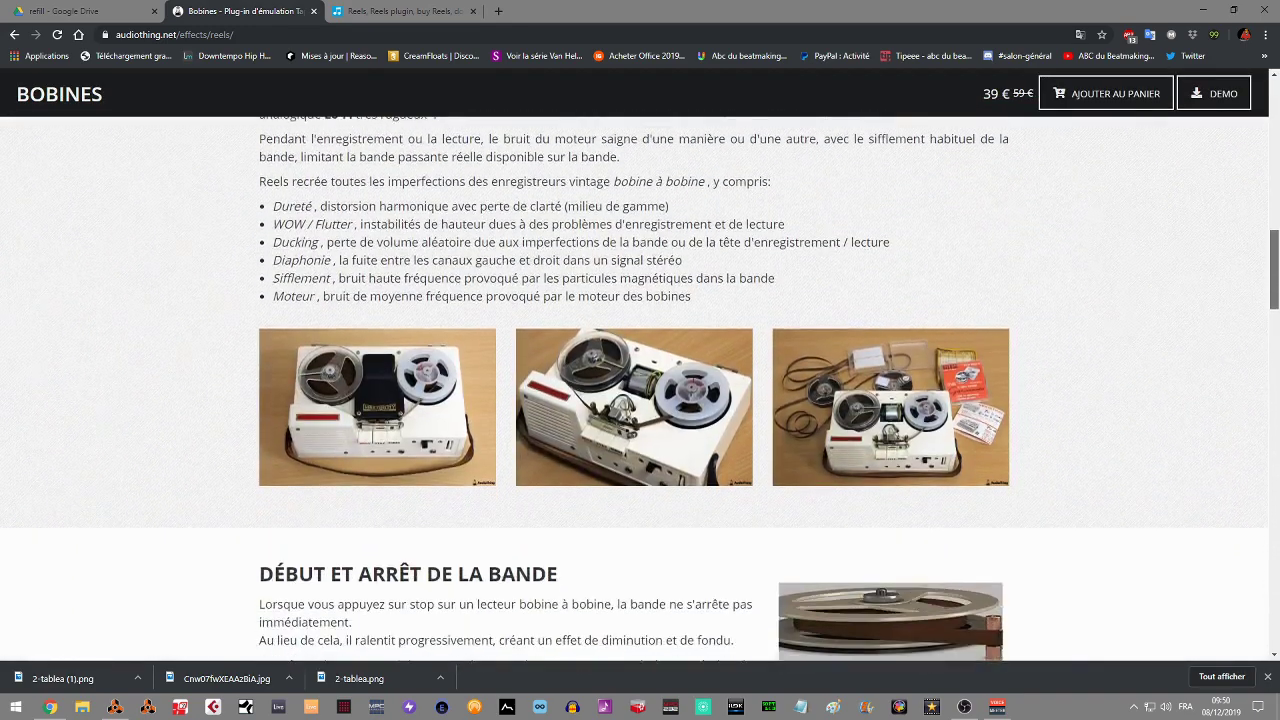
scroll(640, 390, "down", 2)
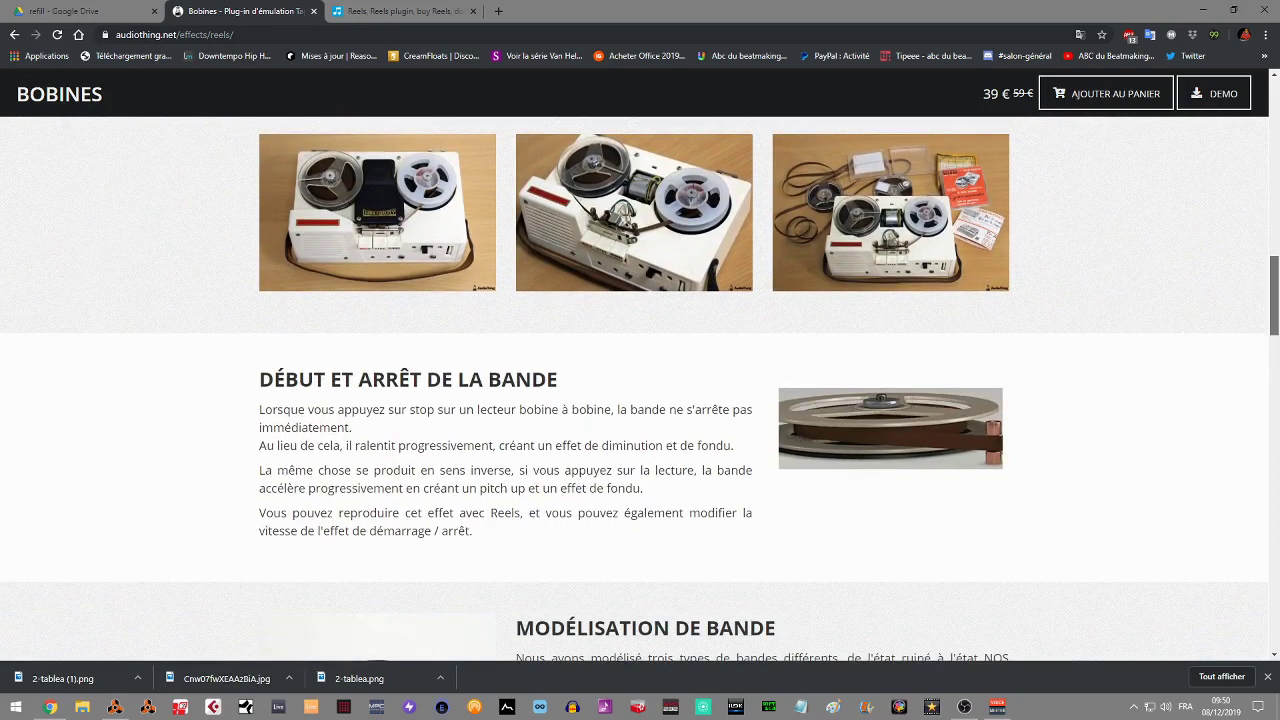
scroll(634, 390, "up", 12)
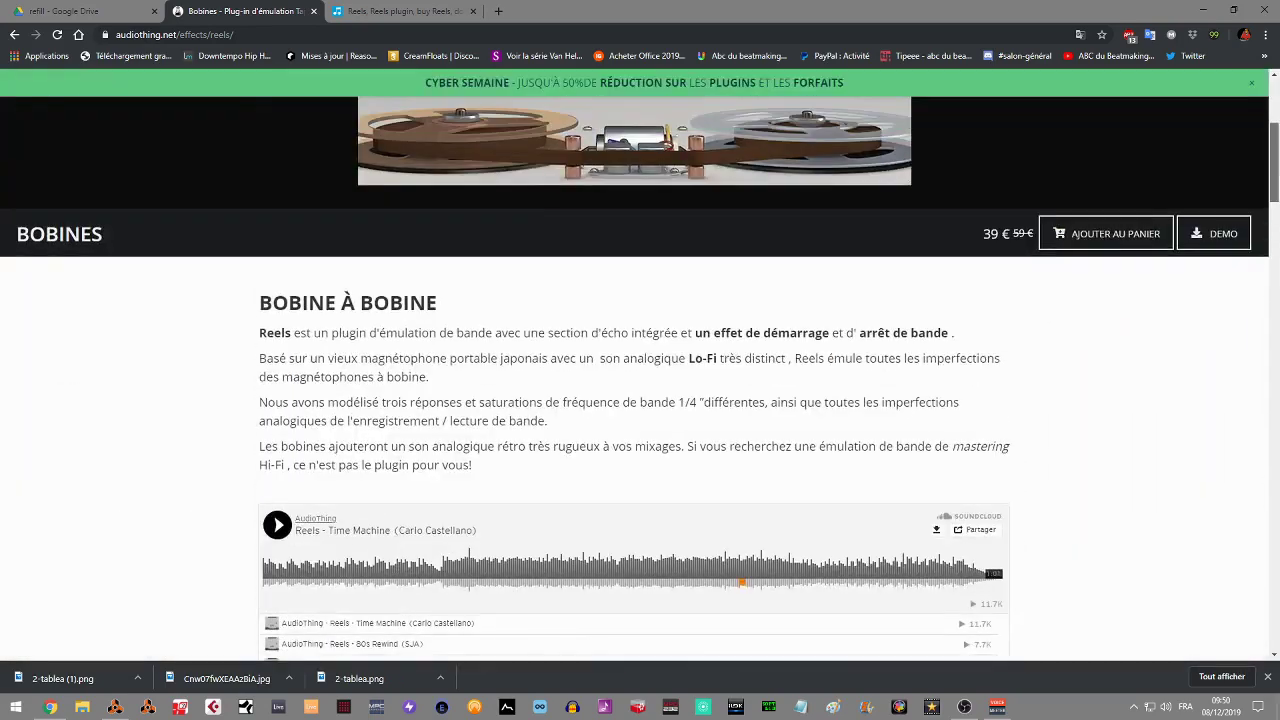
scroll(640, 390, "up", 3)
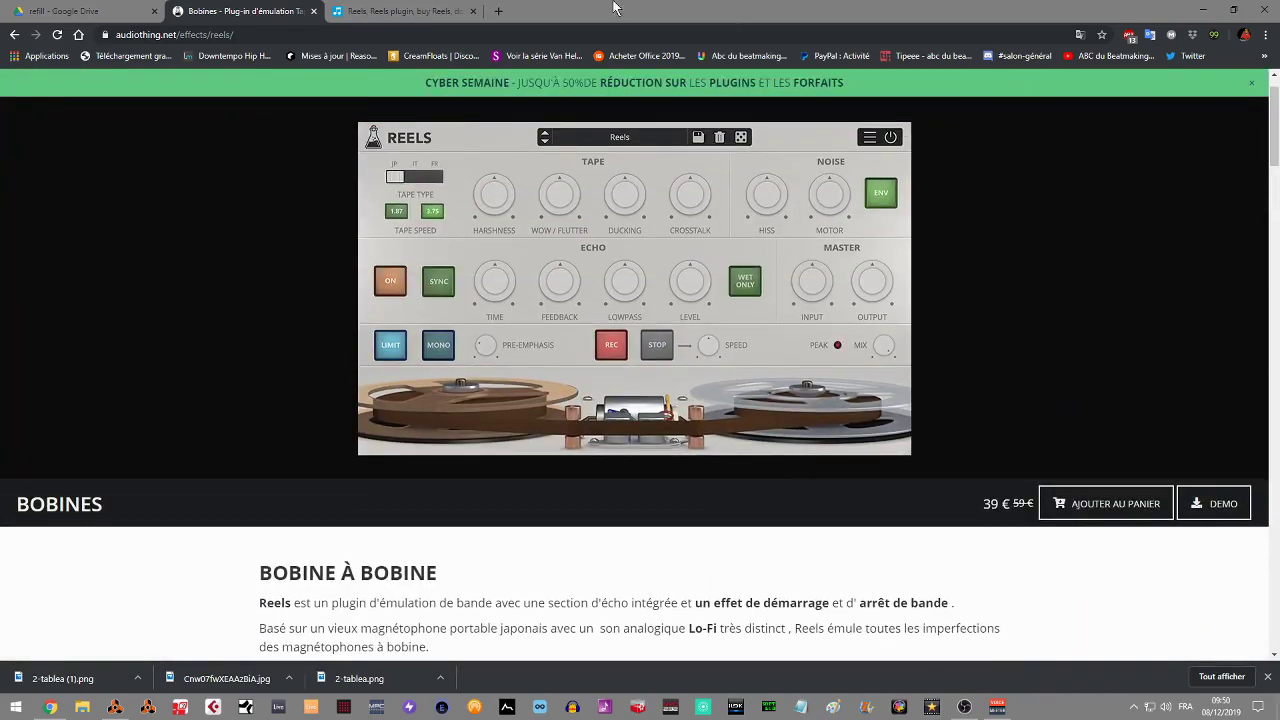
- Review the Reels listing on Plugin Boutique, covering its price, ratings, description, available bundles and other AudioThing products
left_click(388, 12)
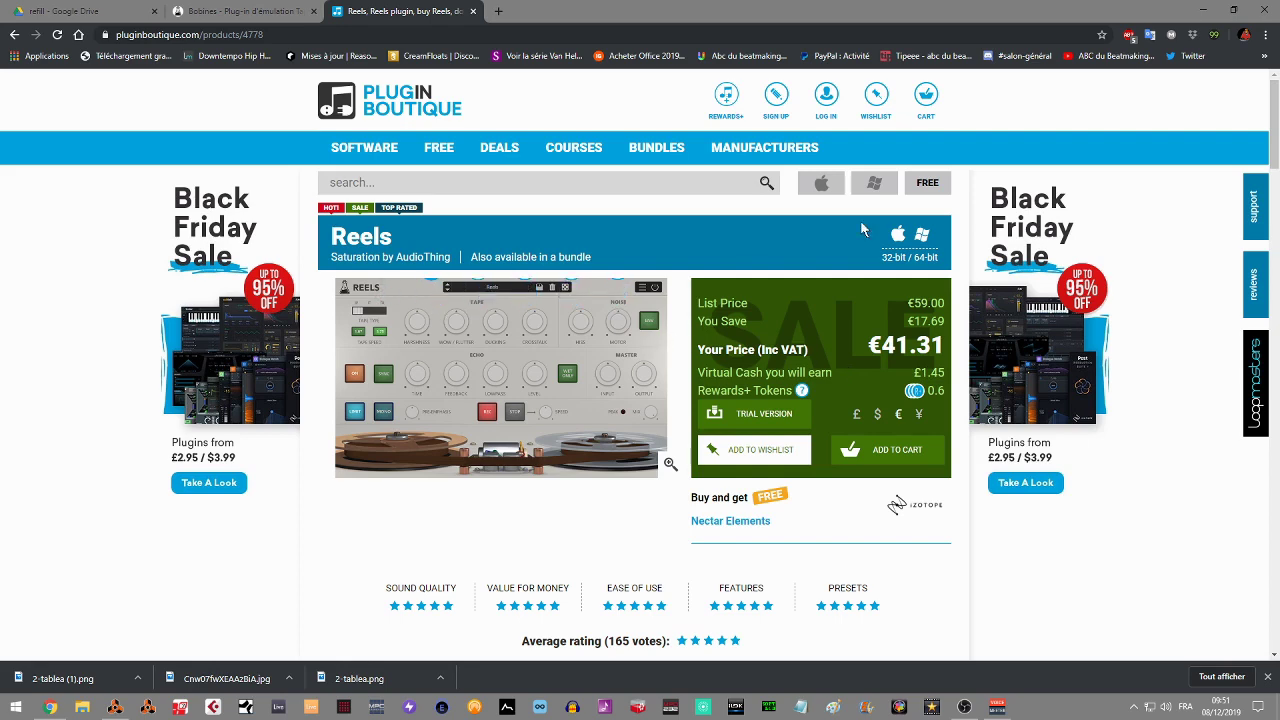
scroll(640, 370, "down", 2)
scroll(640, 370, "down", 1)
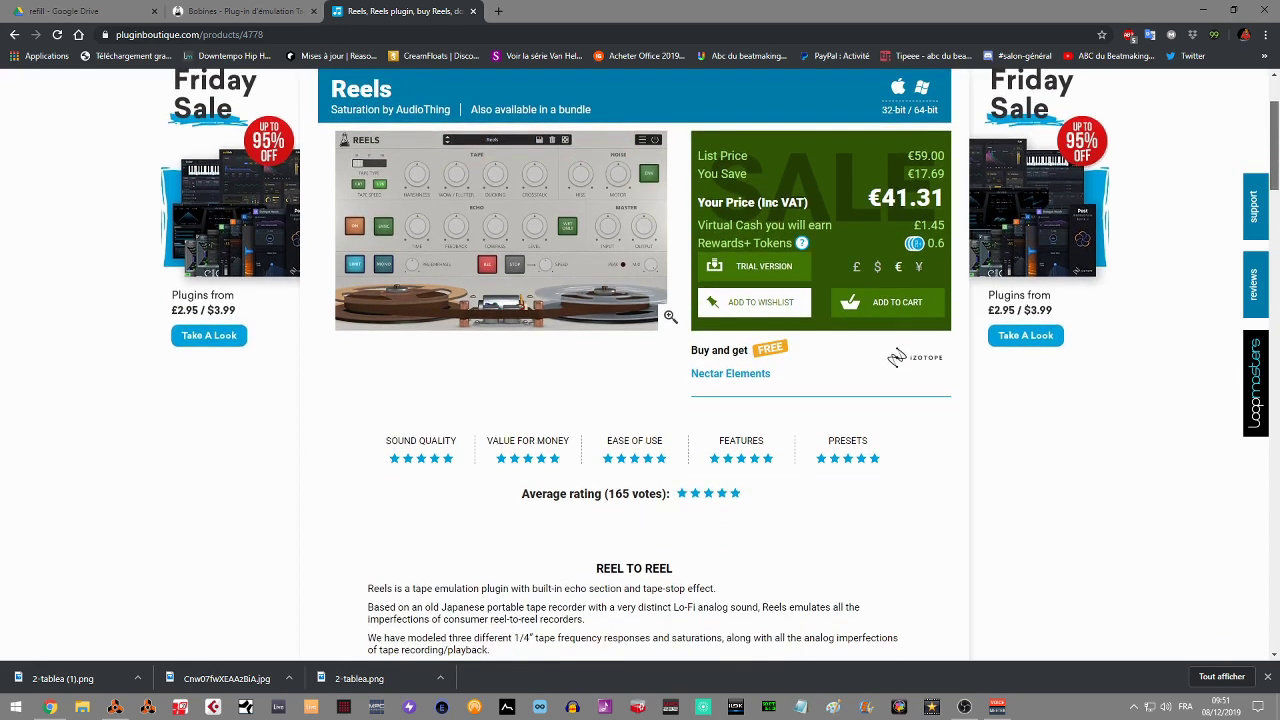
scroll(640, 370, "down", 3)
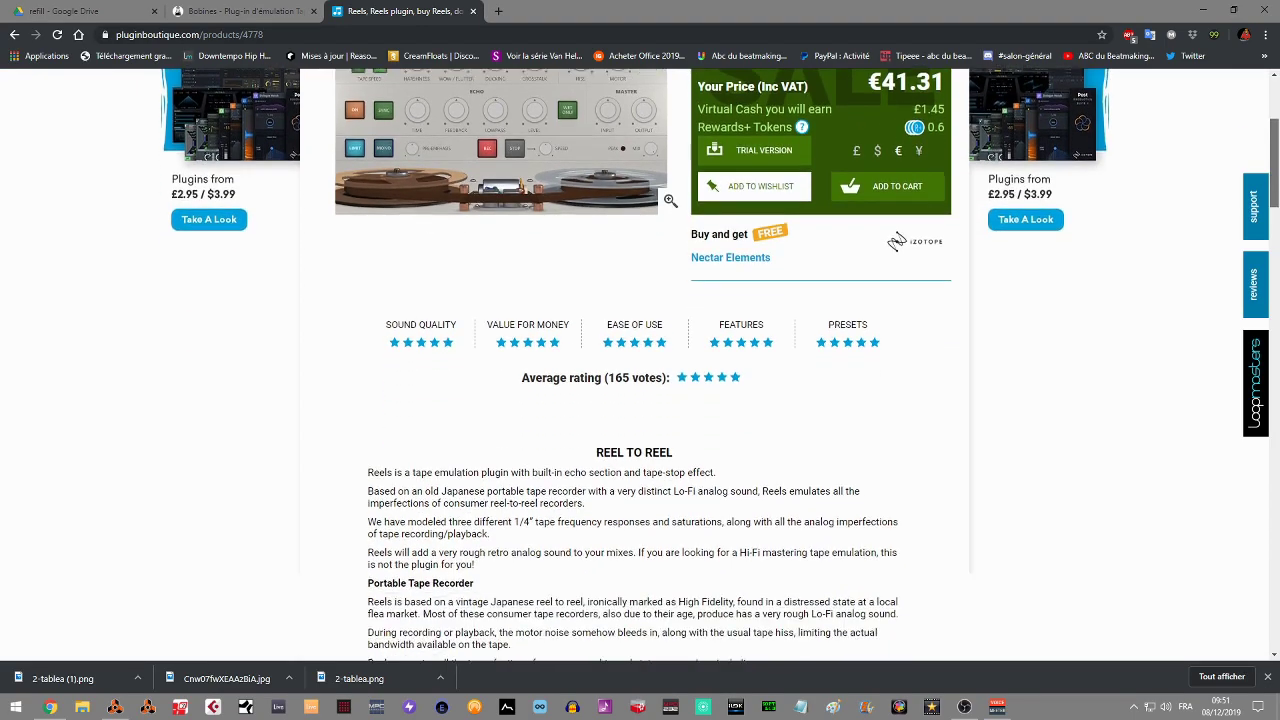
scroll(640, 370, "down", 6)
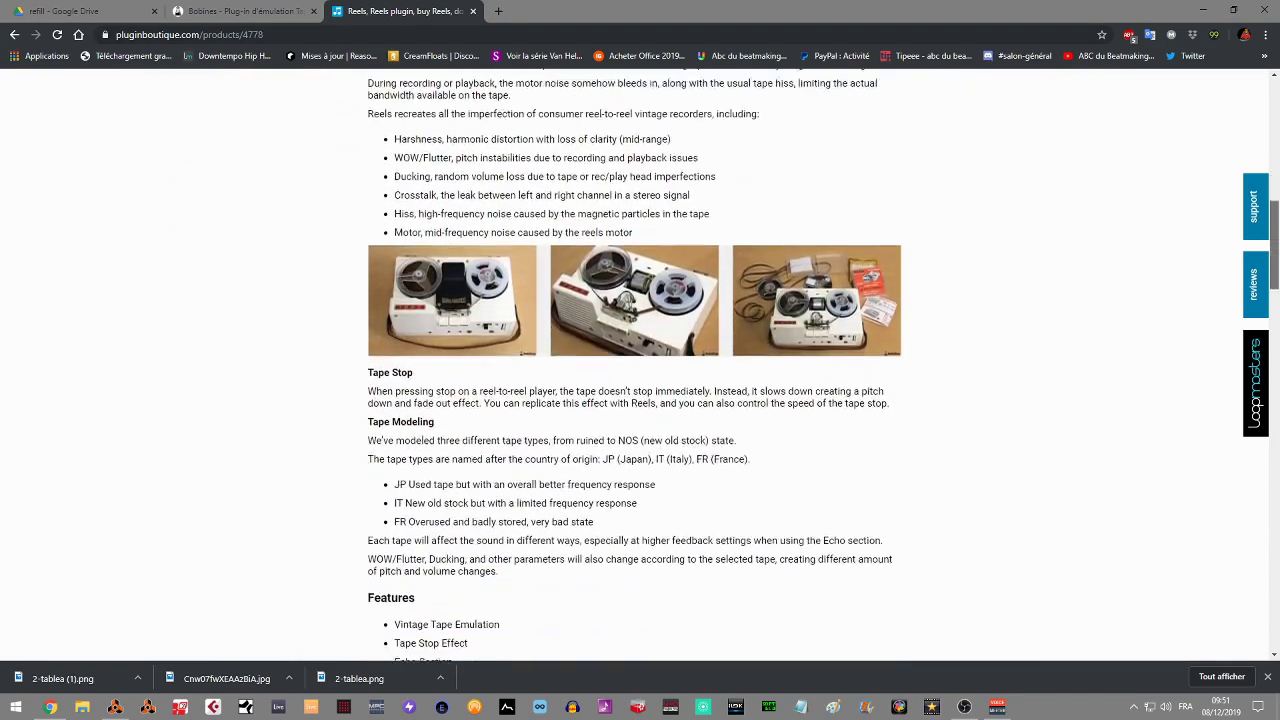
scroll(640, 370, "down", 6)
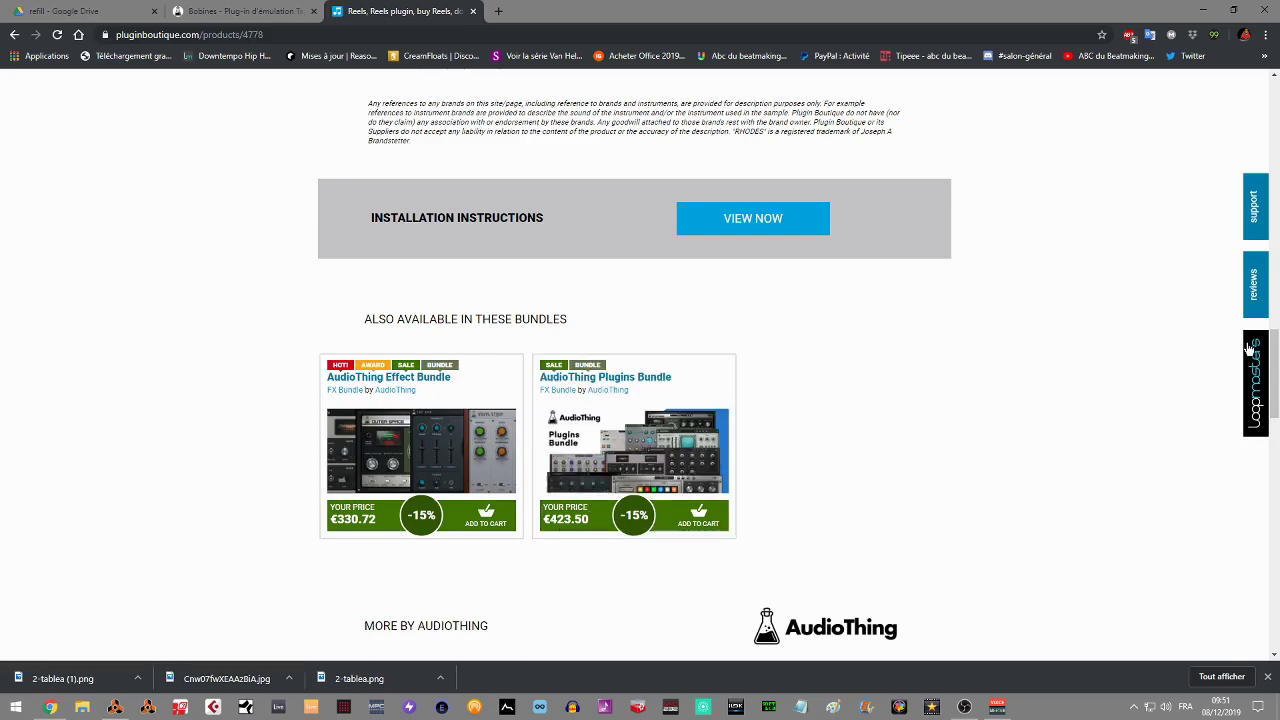
scroll(634, 370, "down", 2)
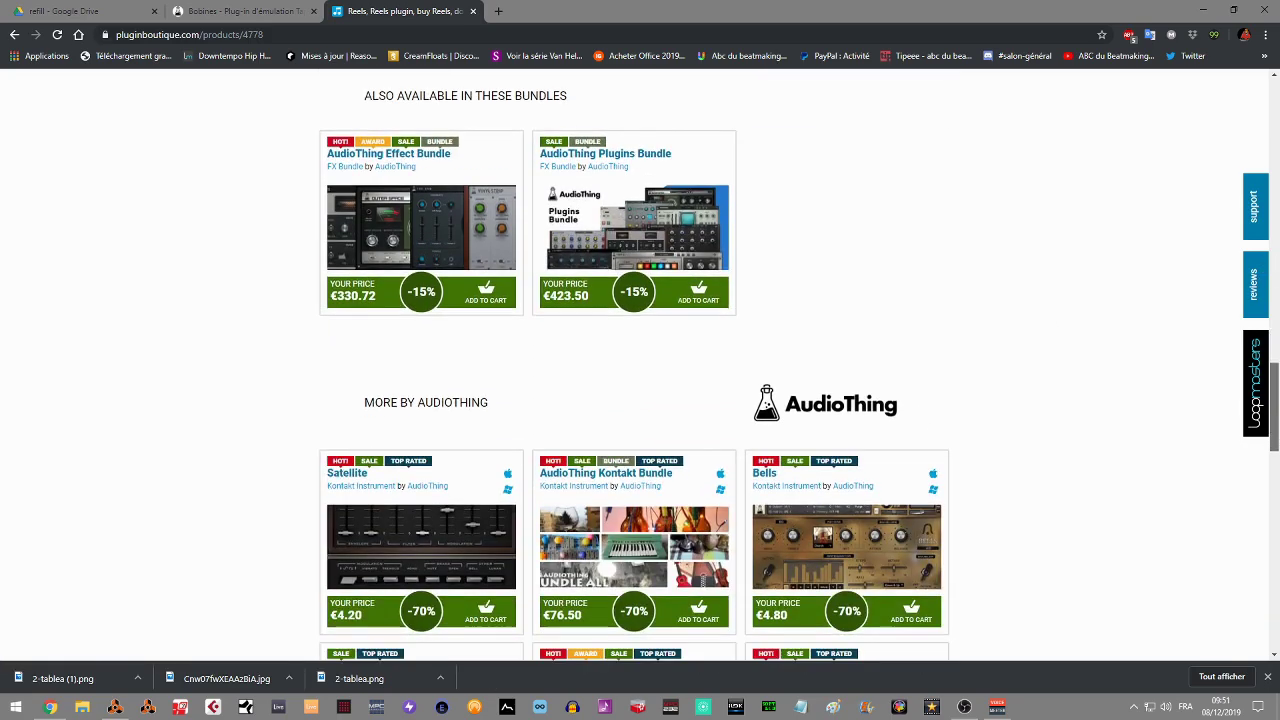
scroll(634, 370, "down", 3)
scroll(634, 370, "down", 3)
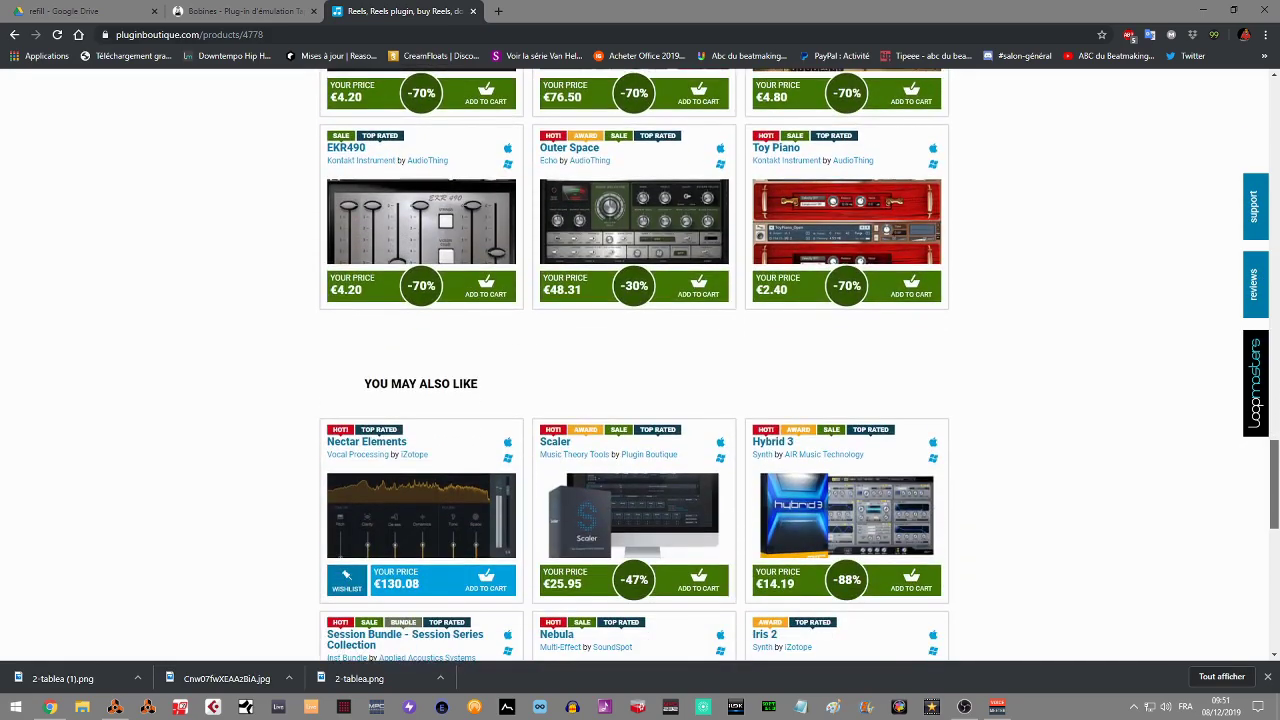
scroll(480, 387, "up", 3)
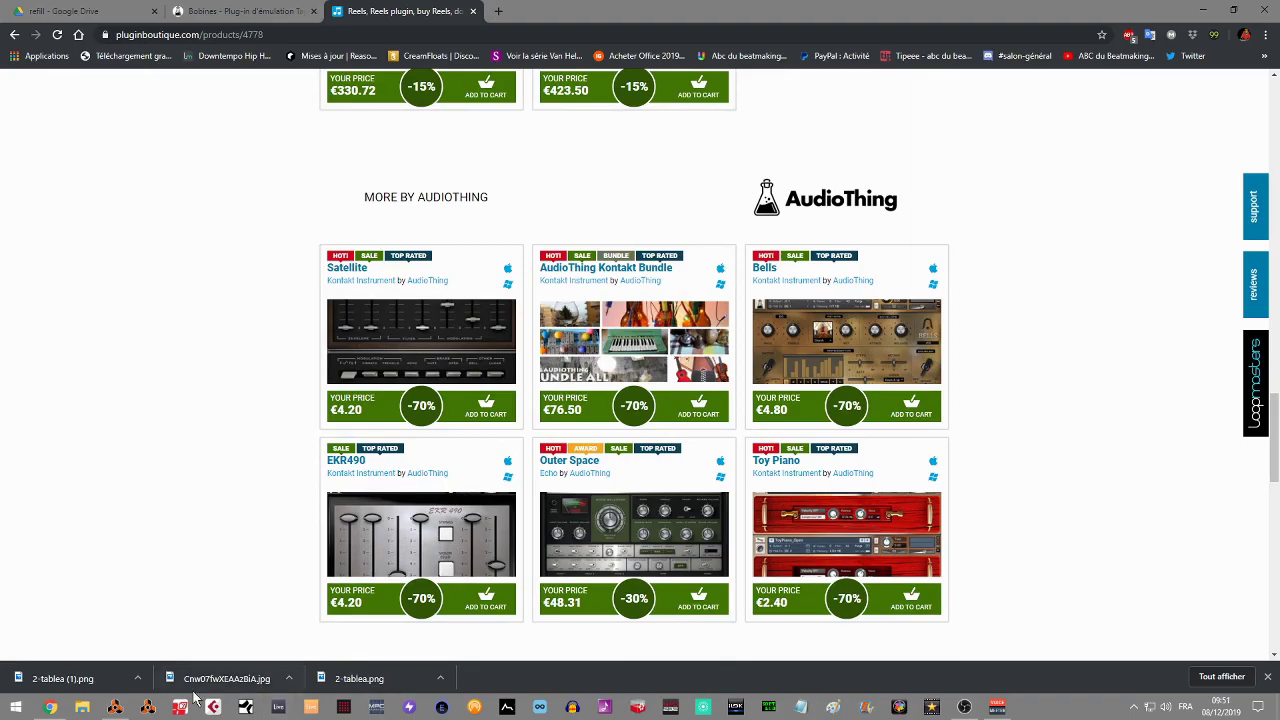
- Switch to Reason and play the song from the start, with the sequencer shown below the rack
left_click(108, 710)
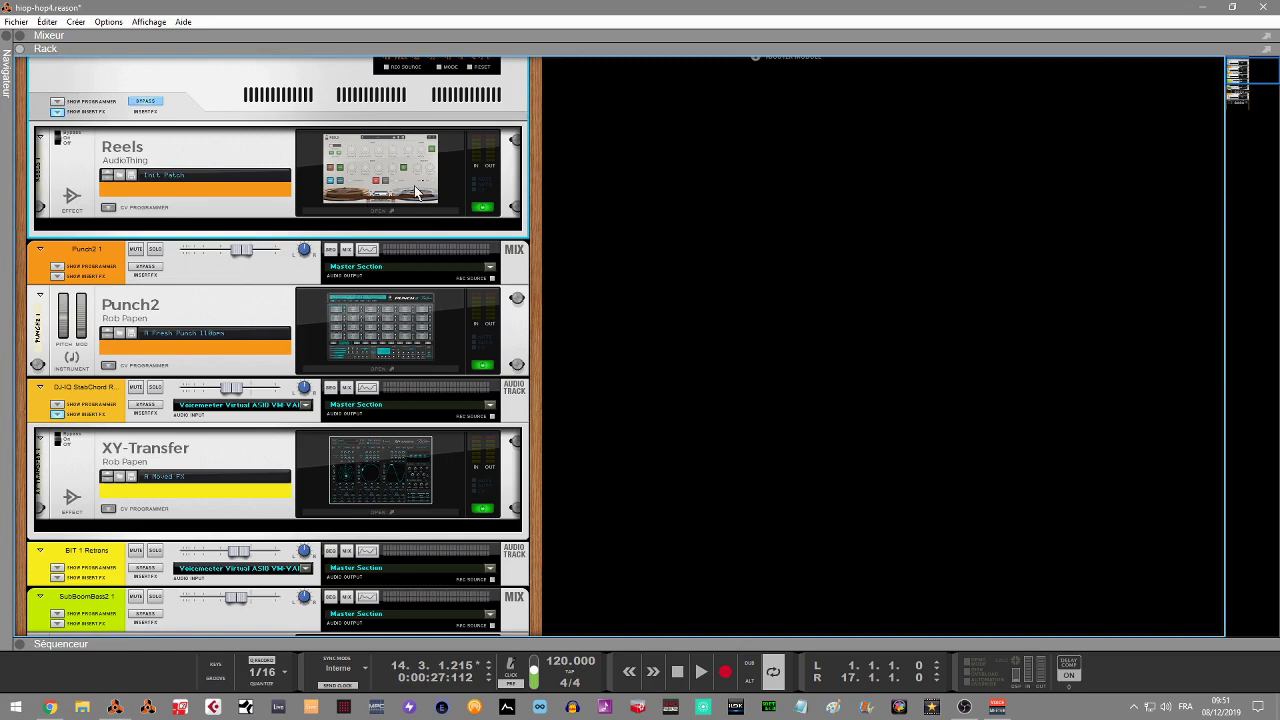
key("KP_0")
left_click(567, 234)
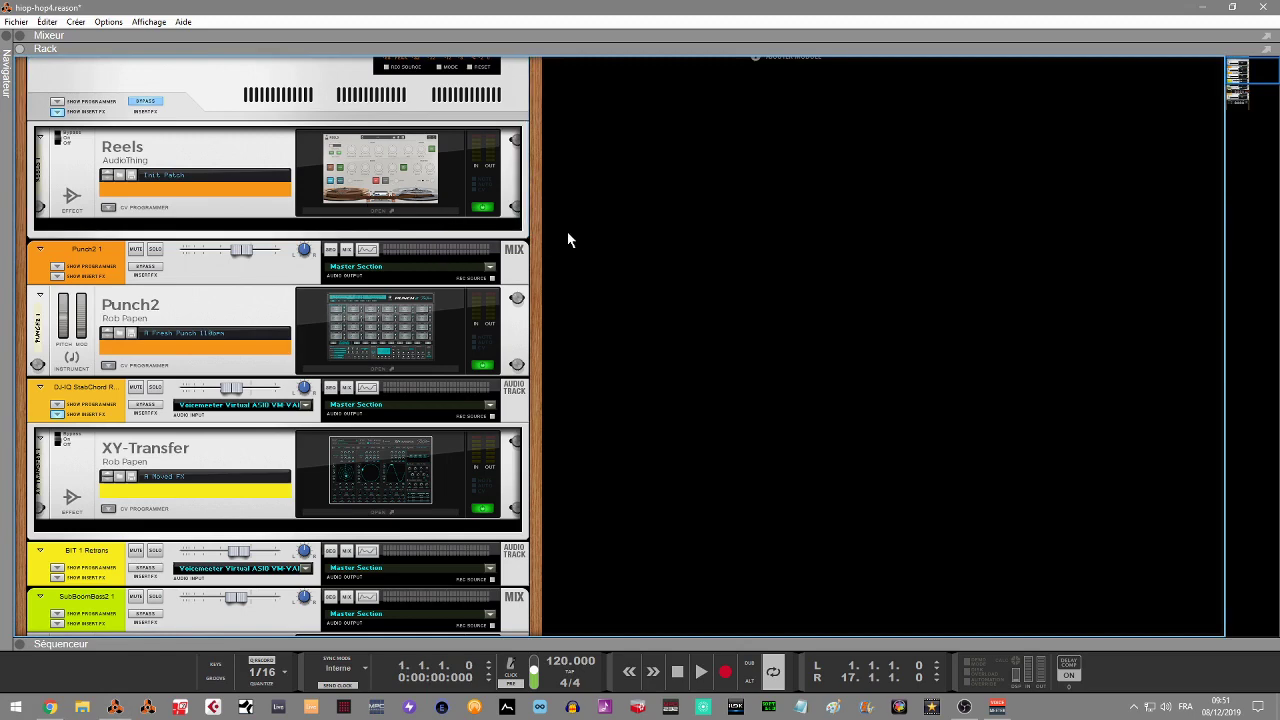
key("space")
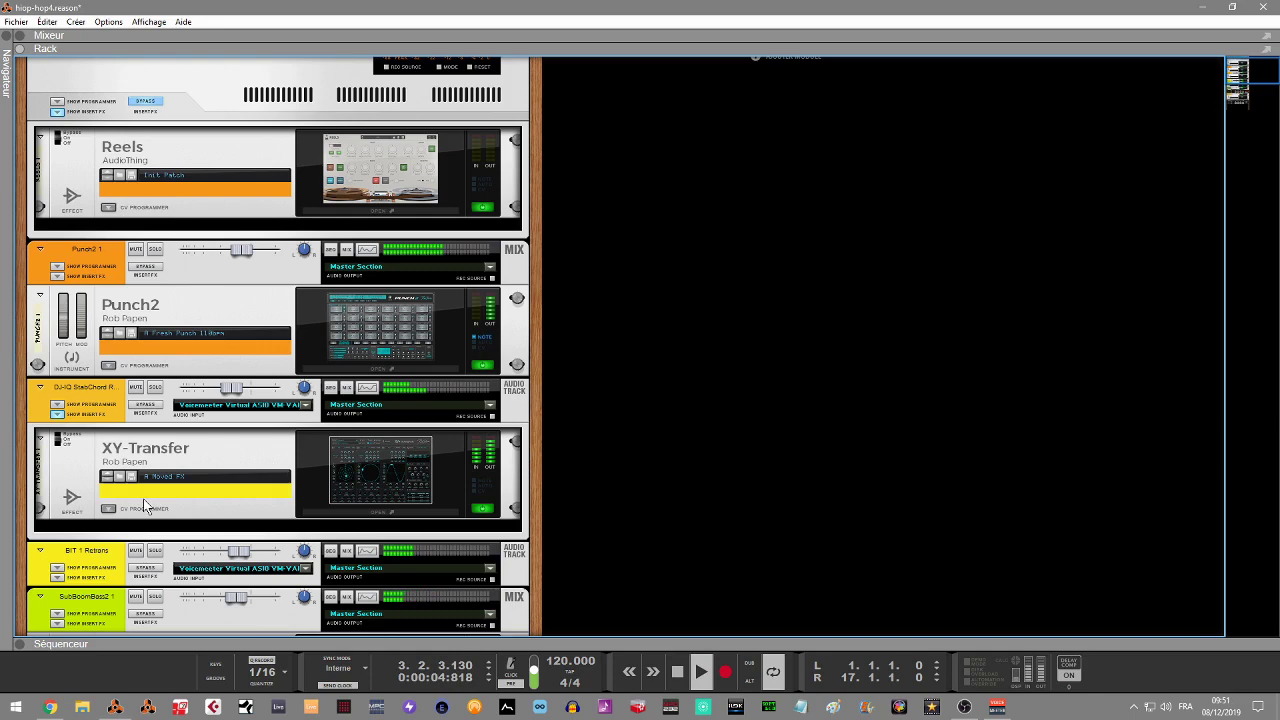
left_click(18, 644)
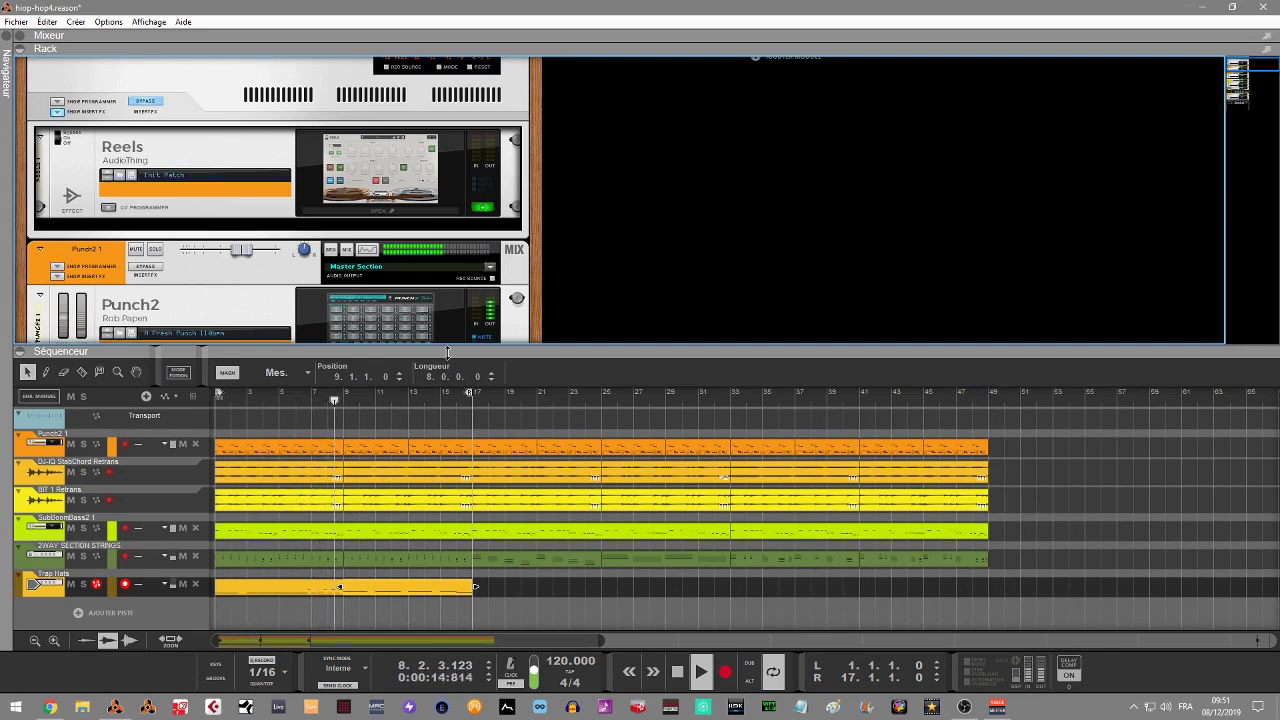
- Open the Reels effect's plugin window from the rack and keep it open while working in the rack
left_click(404, 210)
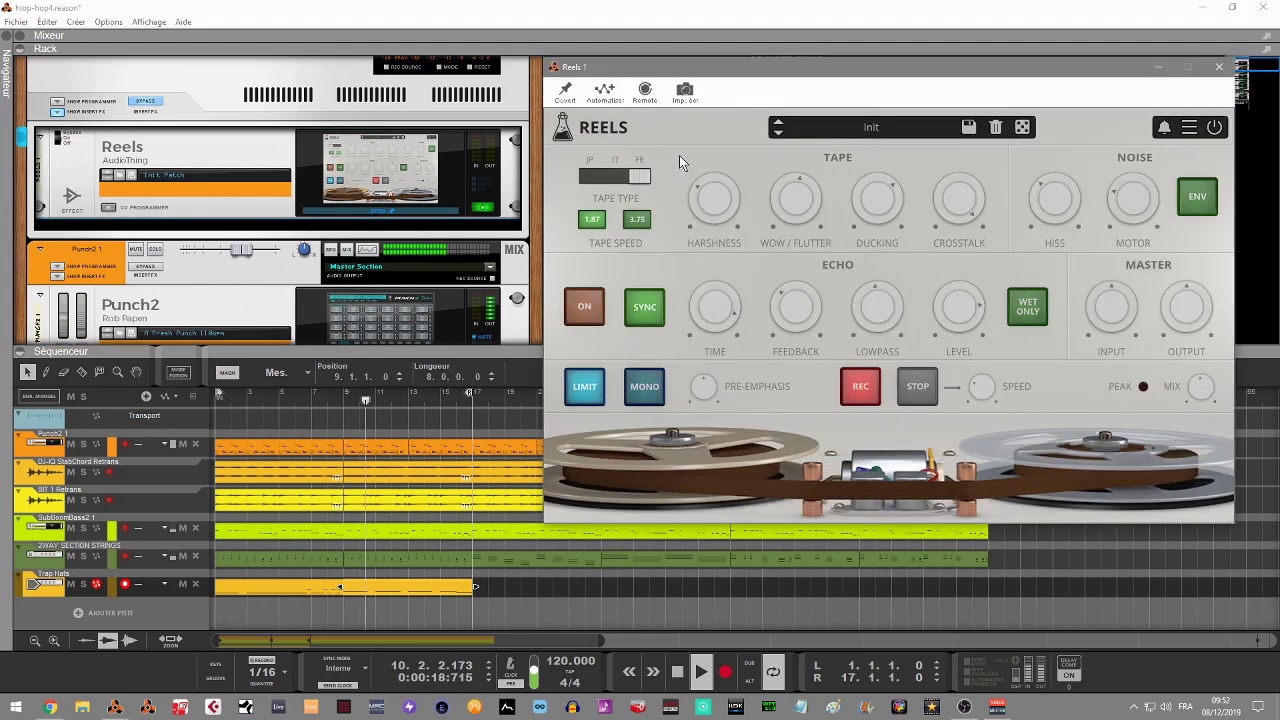
left_click(568, 90)
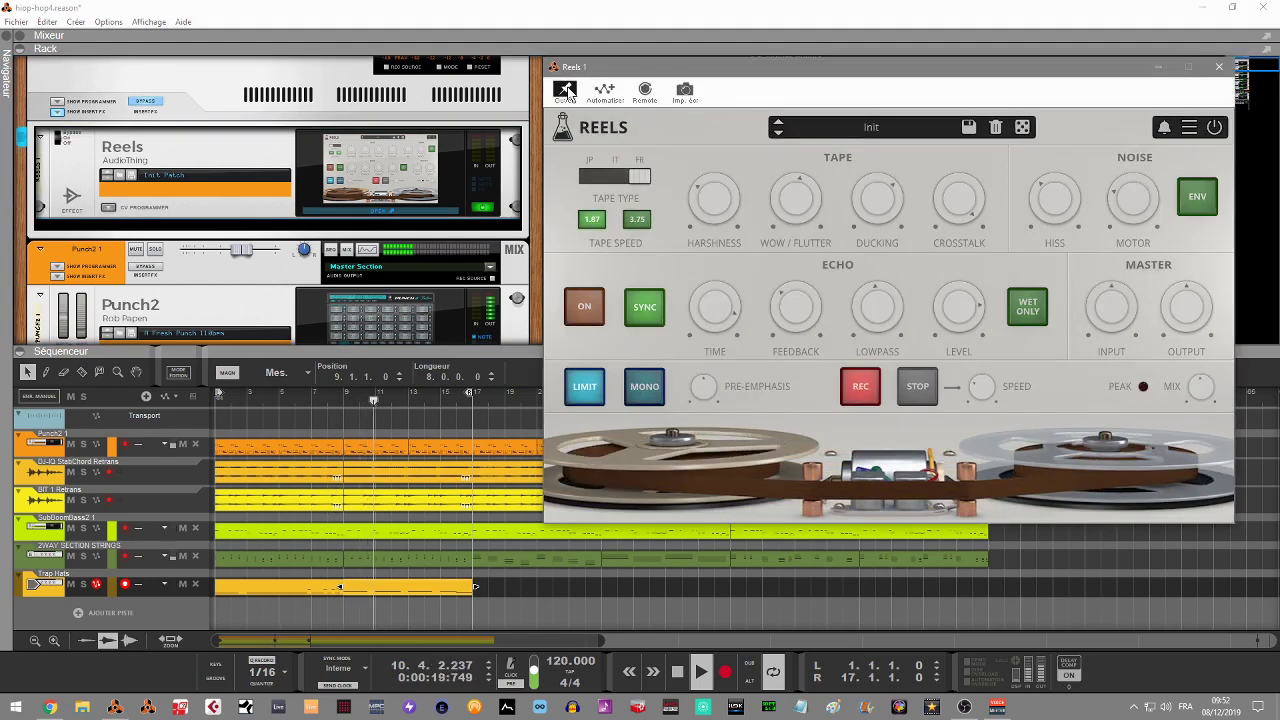
left_click(533, 245)
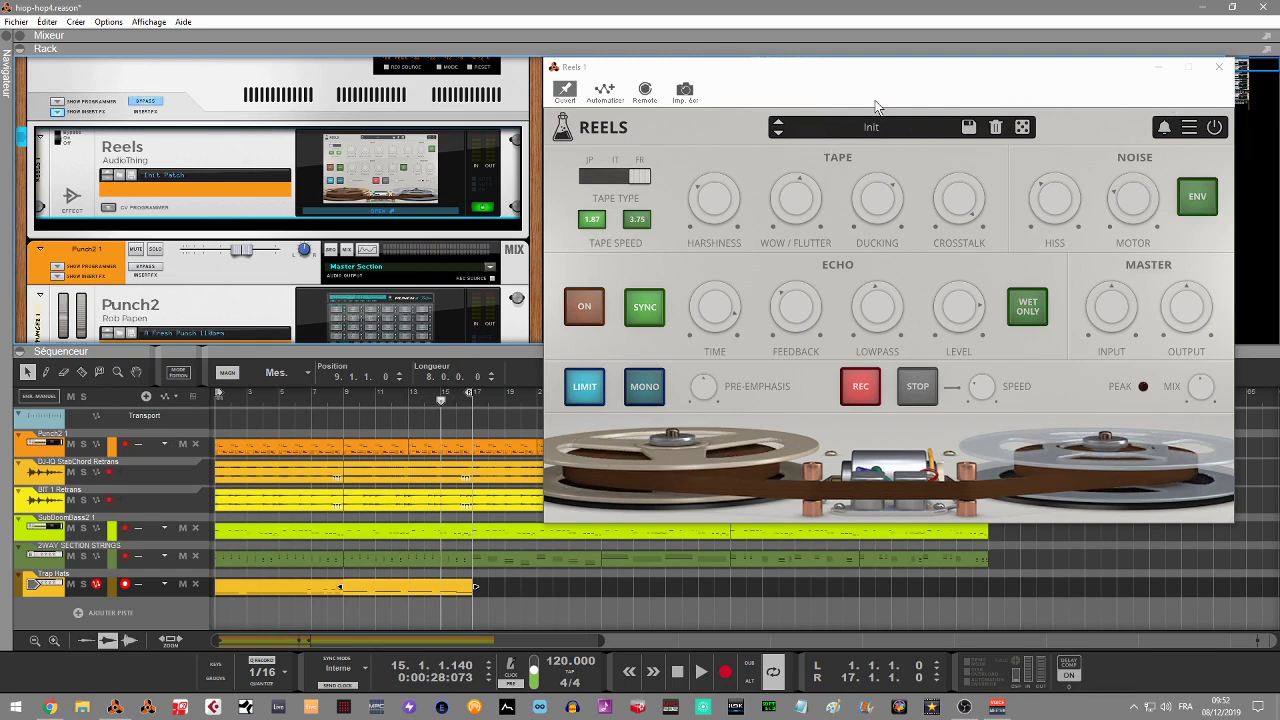
- Look through the Echo and Tape categories of the Reels factory presets without loading one
left_click(888, 132)
mouse_move(887, 145)
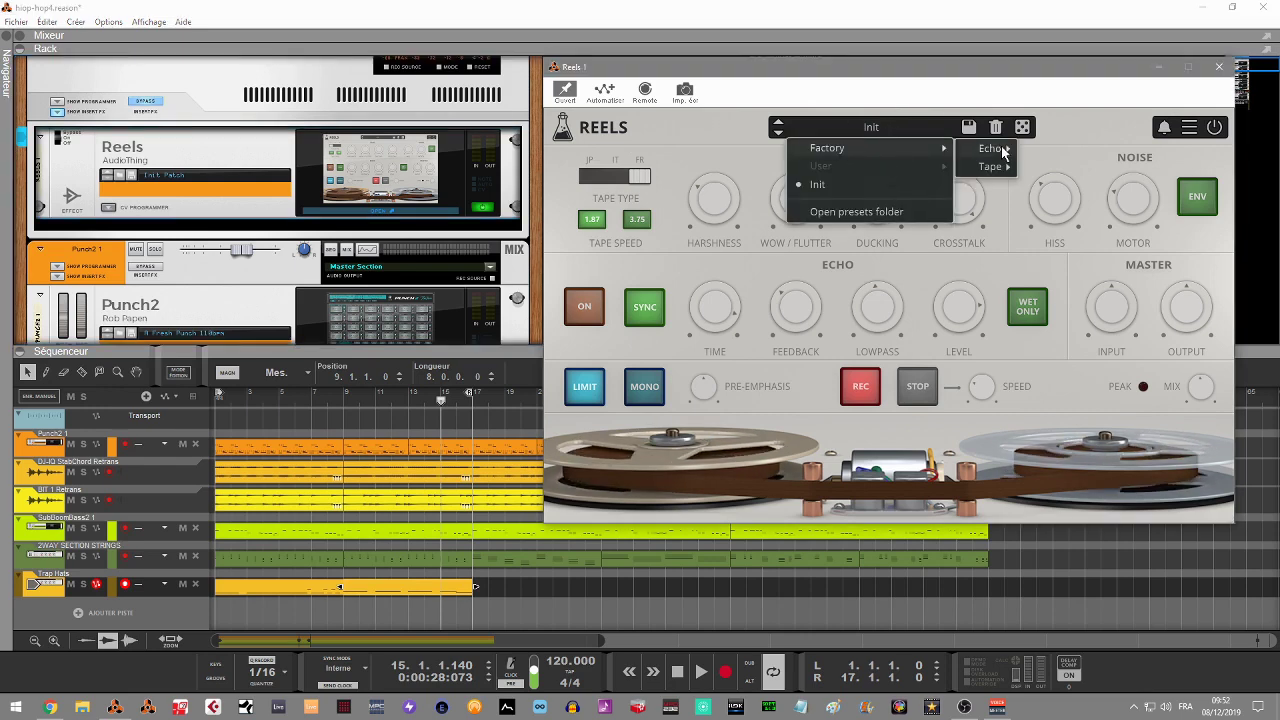
mouse_move(1003, 150)
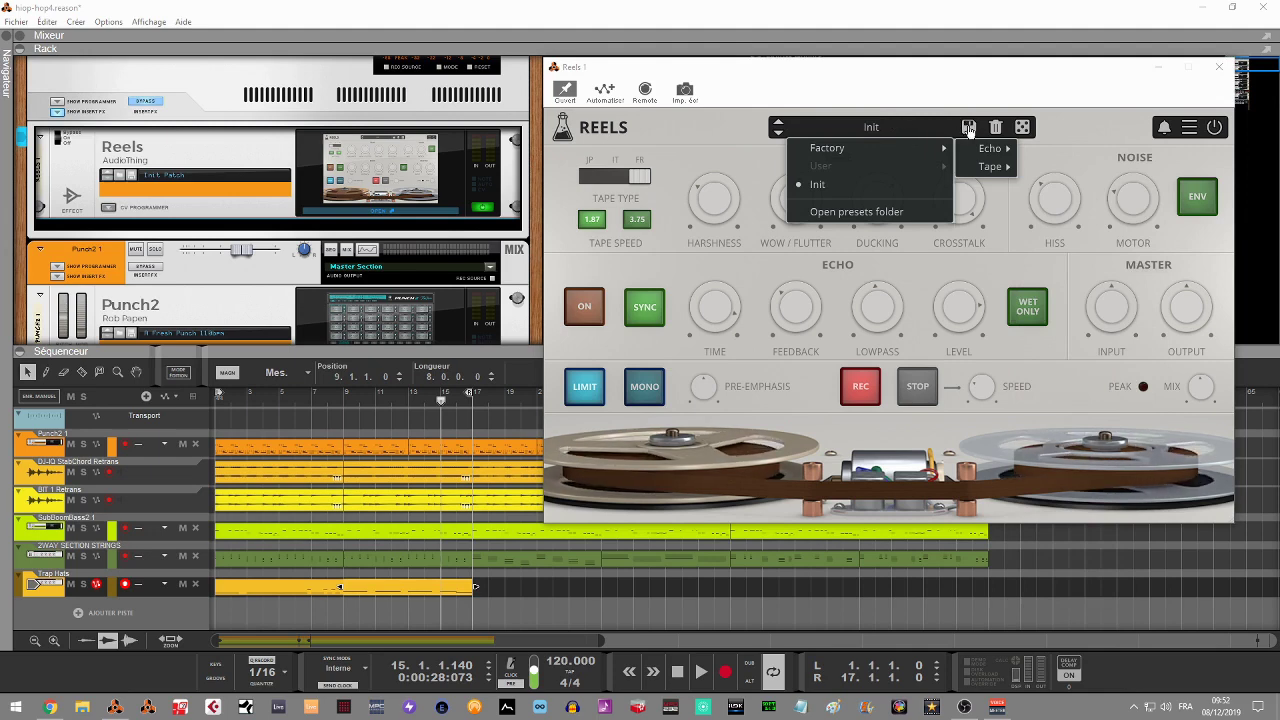
left_click(1035, 99)
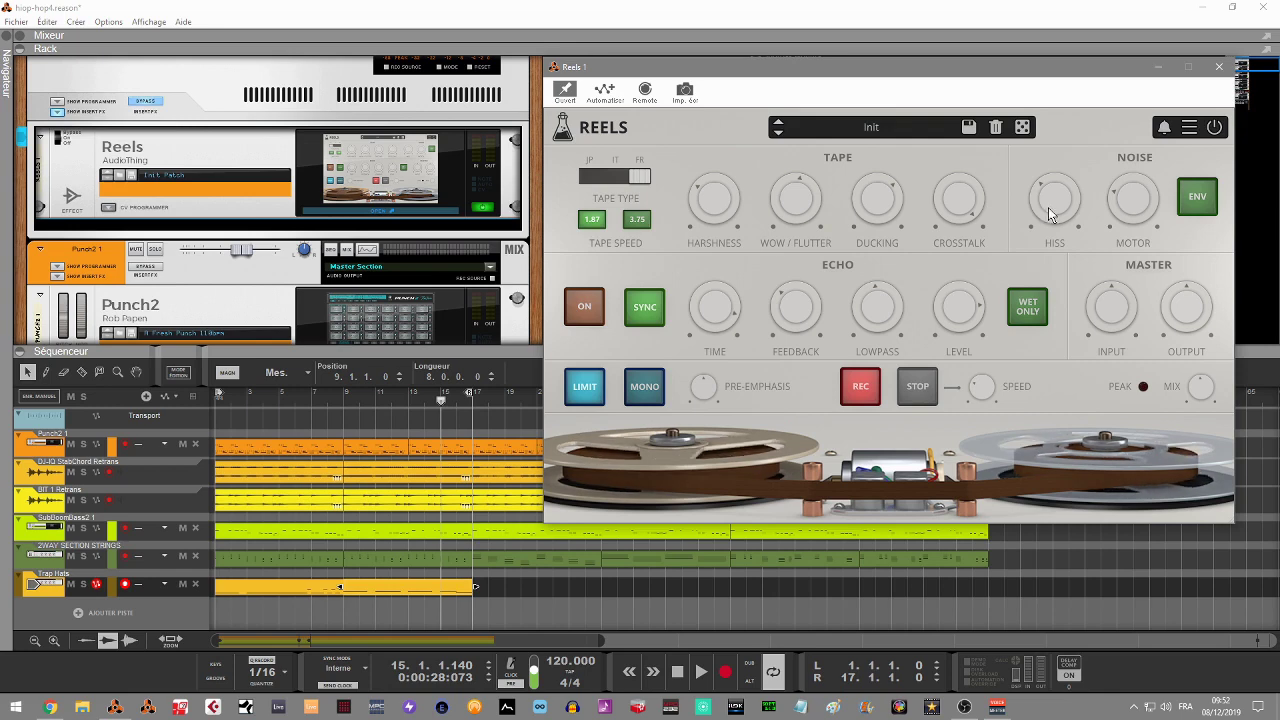
- Examine the Reels plugin's global settings for buffer clearing, start/stop, animation and Doppler echo
left_click(1188, 130)
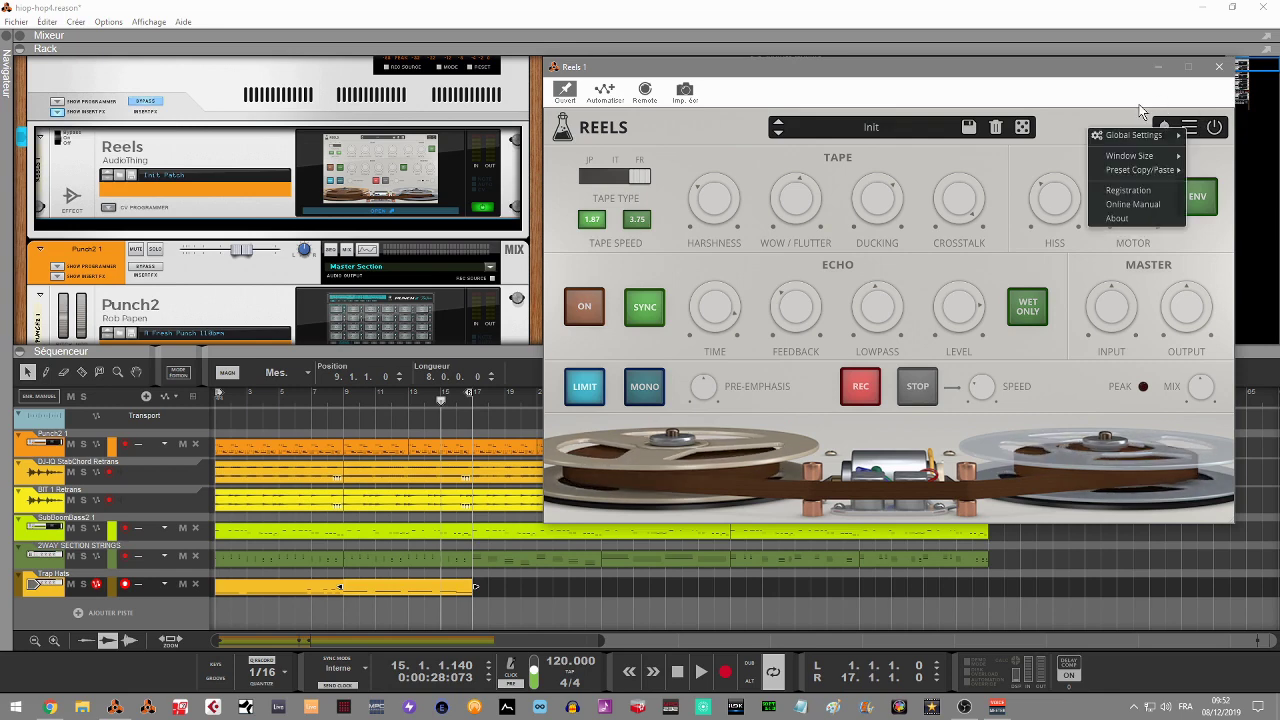
left_click(1137, 108)
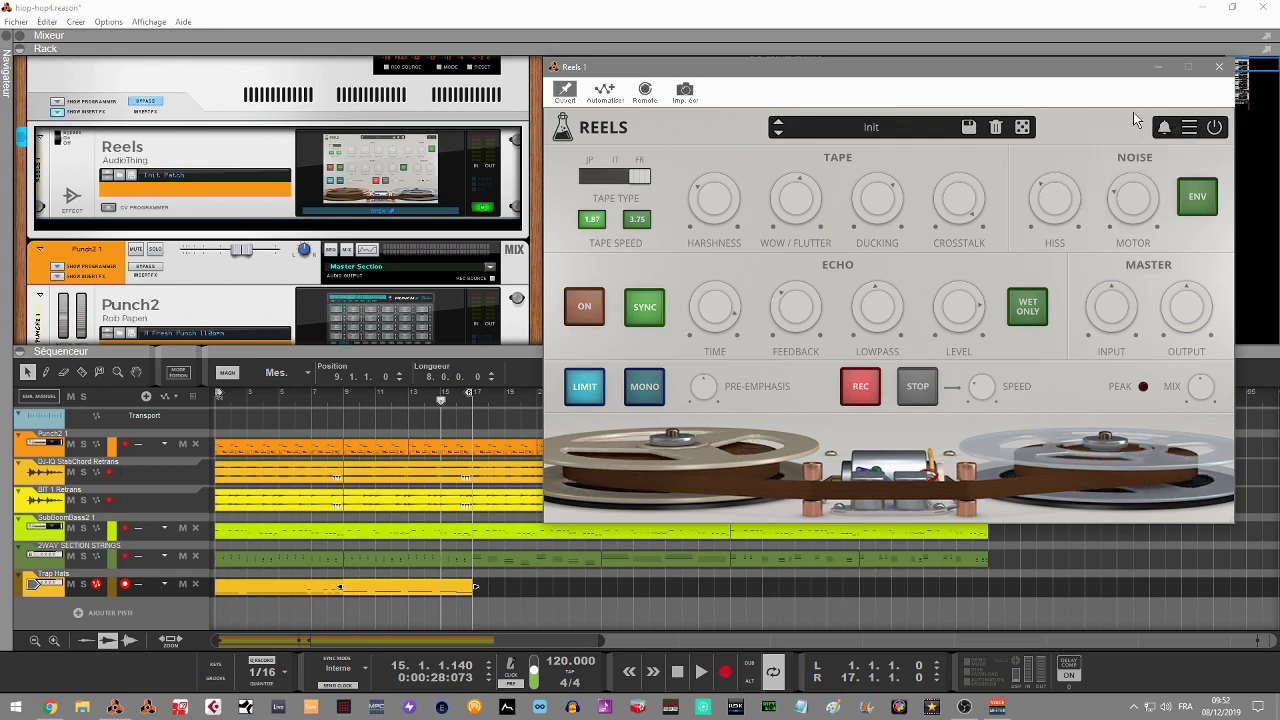
left_click(1190, 131)
mouse_move(1137, 140)
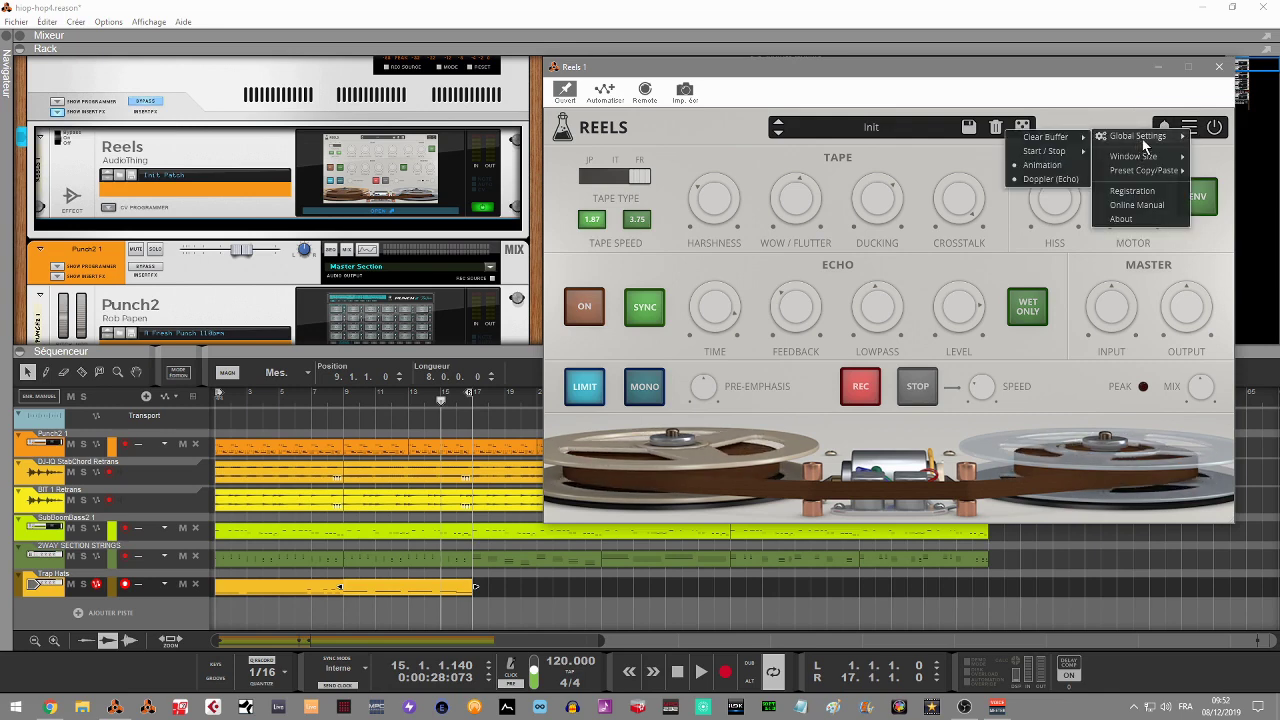
mouse_move(1048, 139)
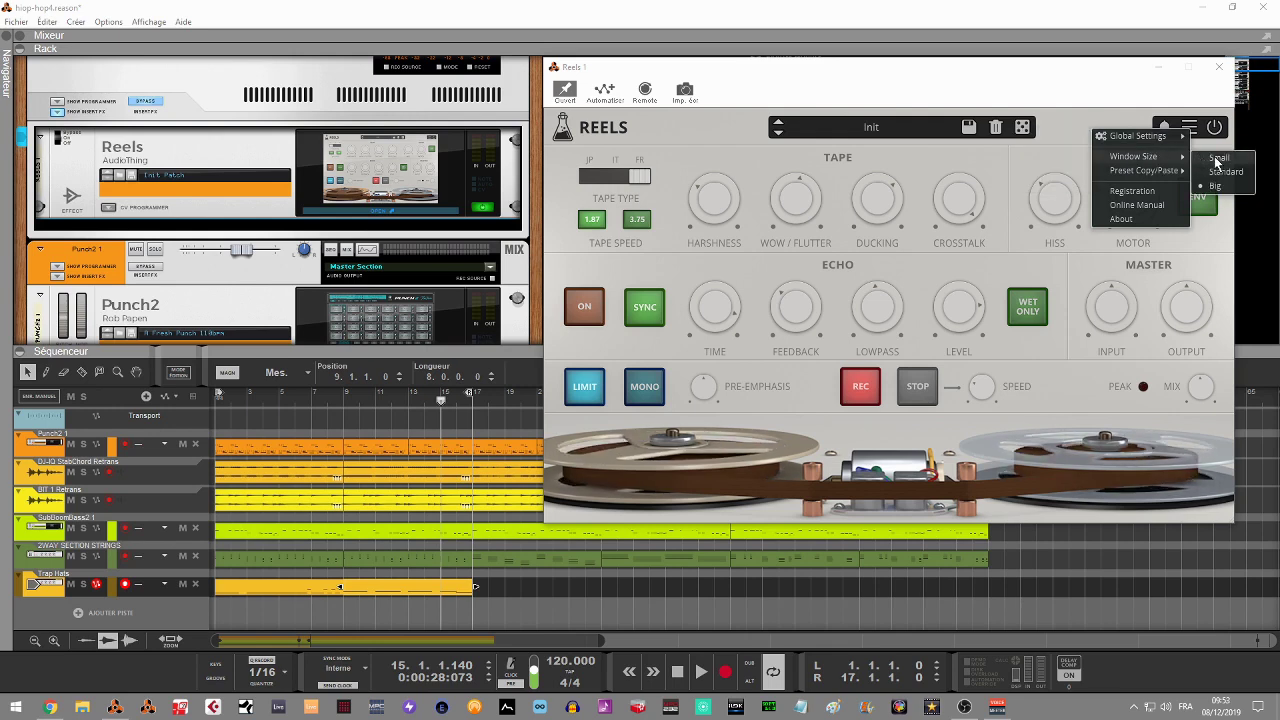
- Try the Small and Standard window sizes for the Reels plugin, and return it to Big
left_click(1217, 158)
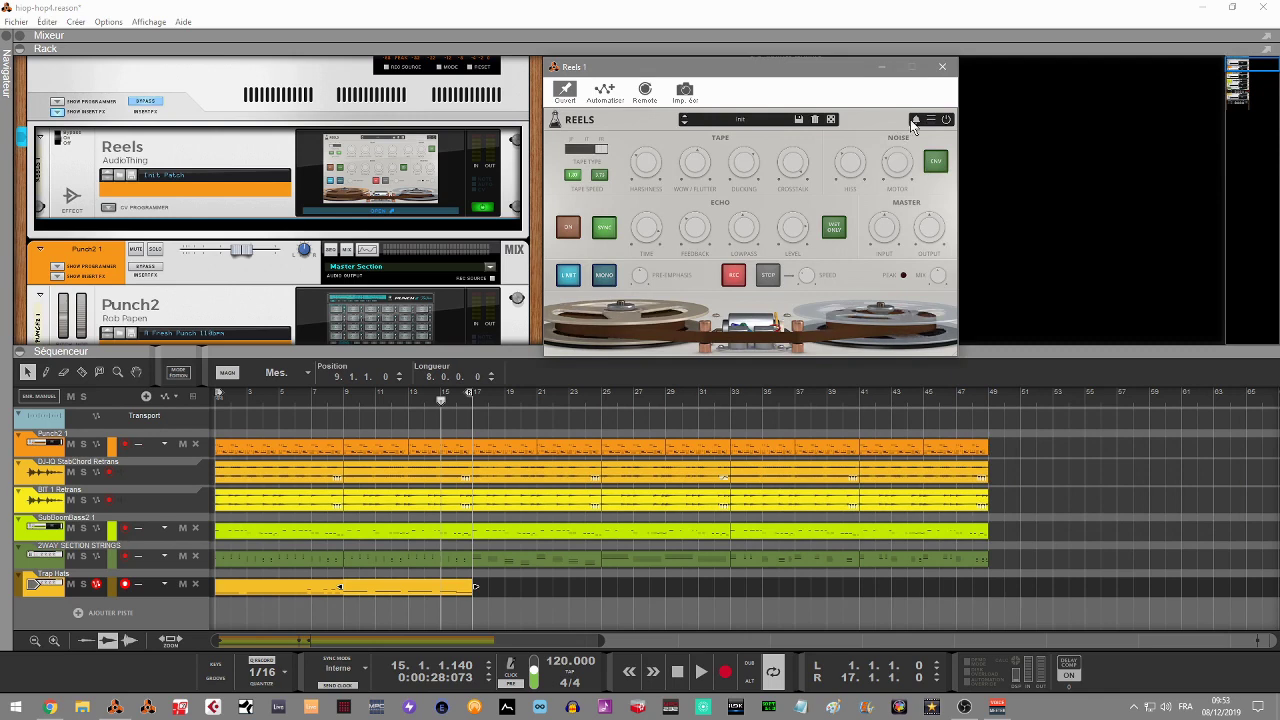
left_click(931, 119)
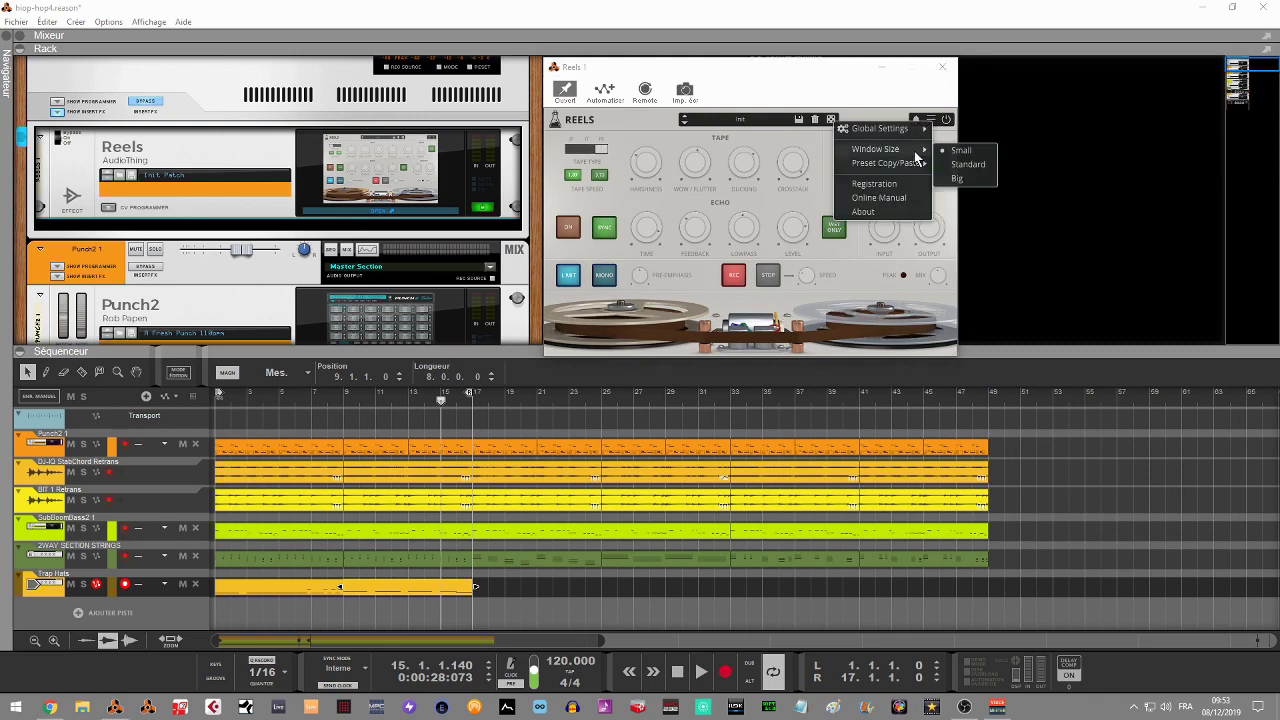
left_click(968, 164)
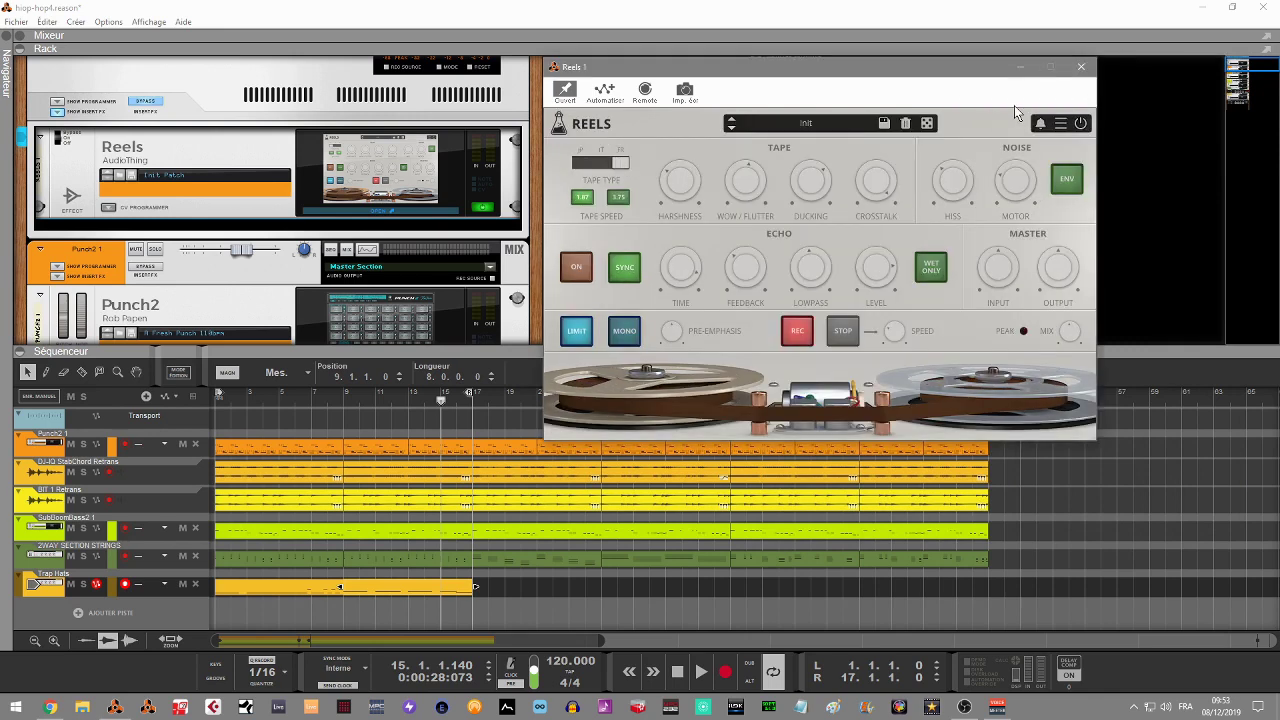
left_click(1060, 122)
mouse_move(1035, 157)
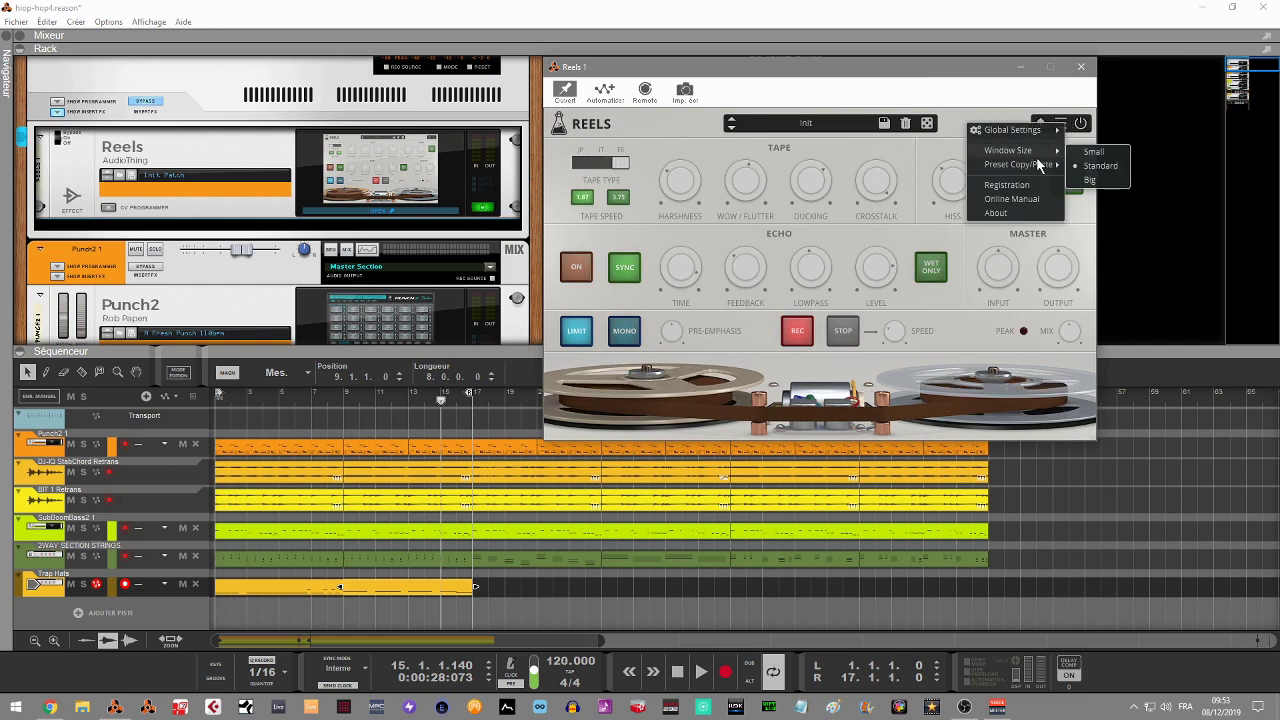
left_click(1090, 180)
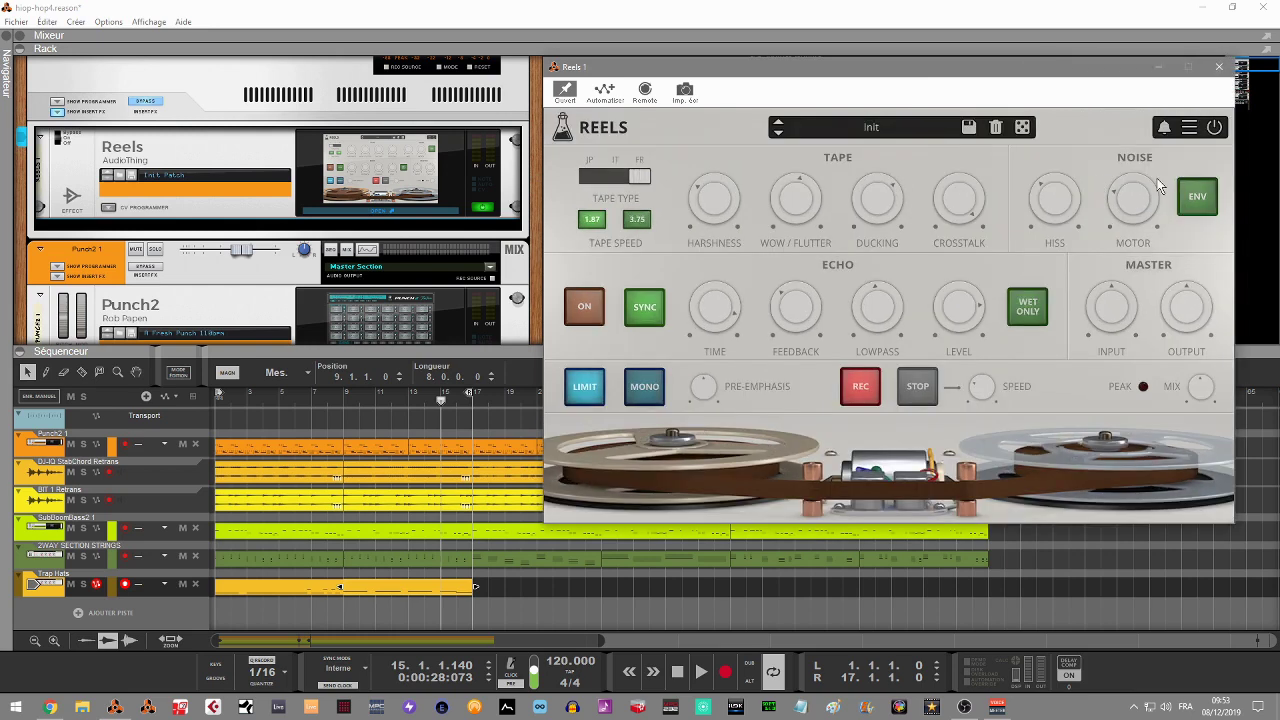
- Check the remaining Reels plugin options, such as preset copy/paste, registration and the online manual
left_click(1190, 128)
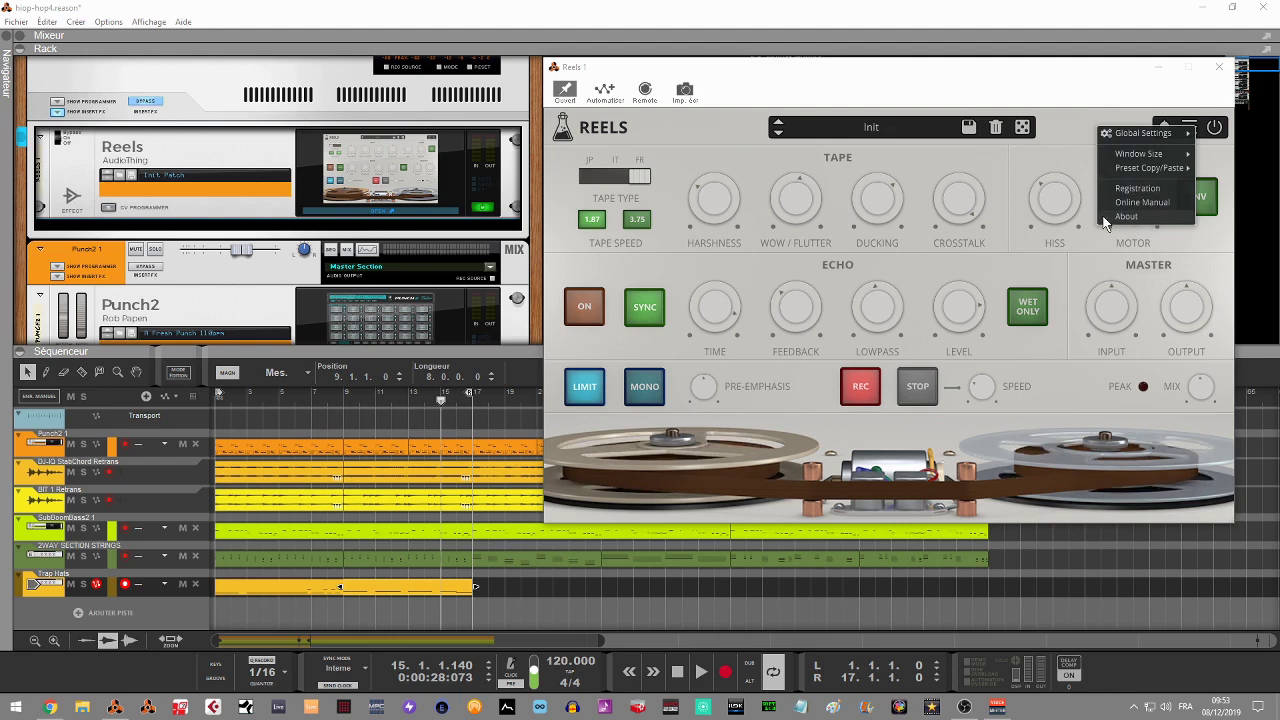
left_click(1027, 152)
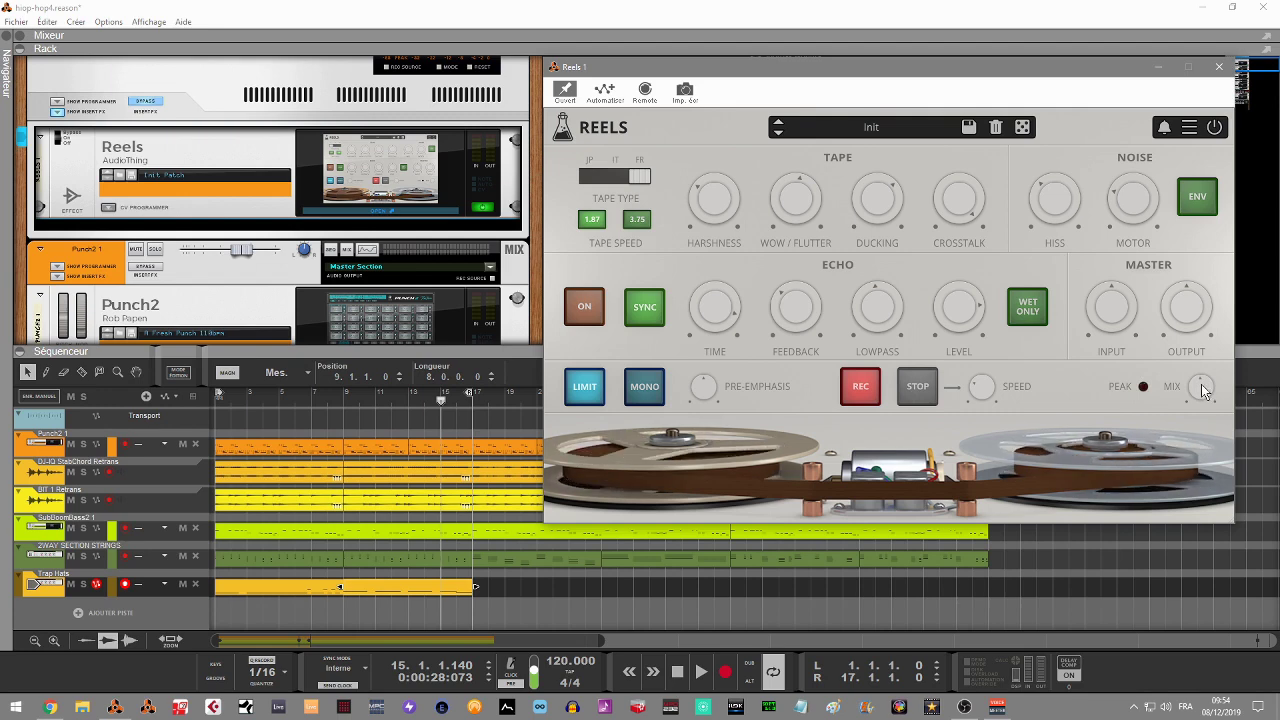
- Switch the Reels tape transport from record to stop
left_click(851, 388)
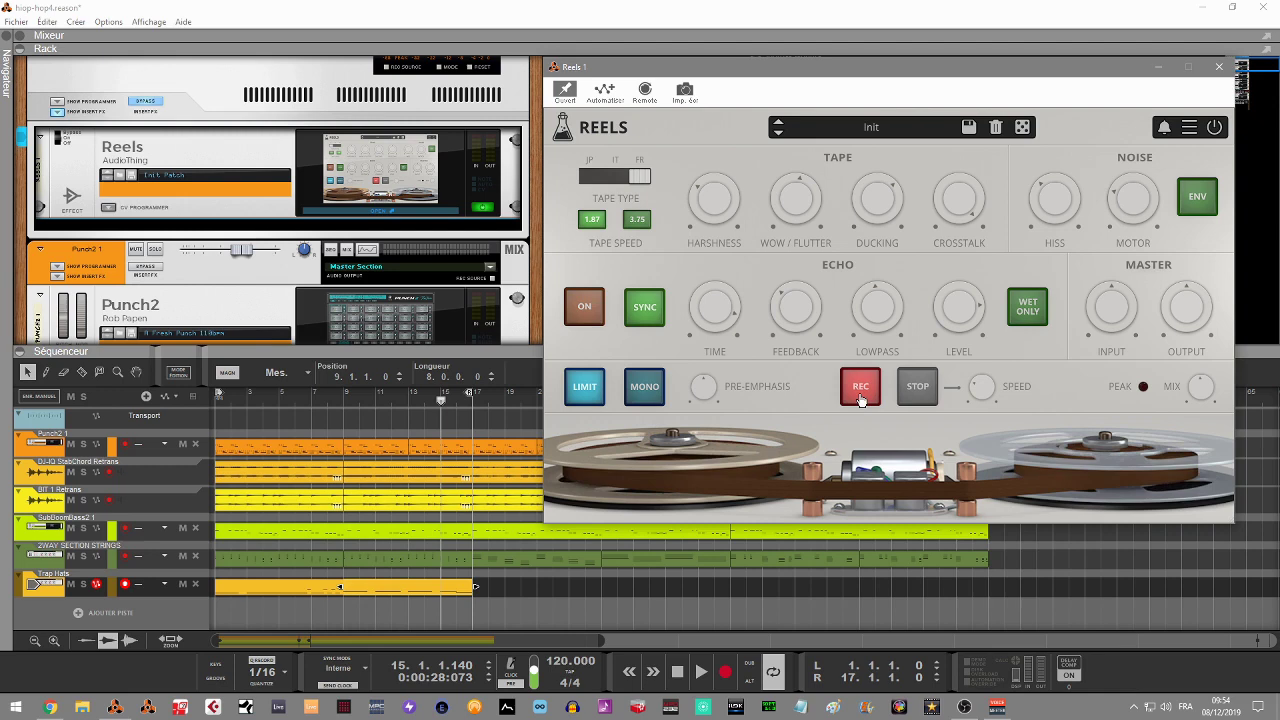
left_click(917, 392)
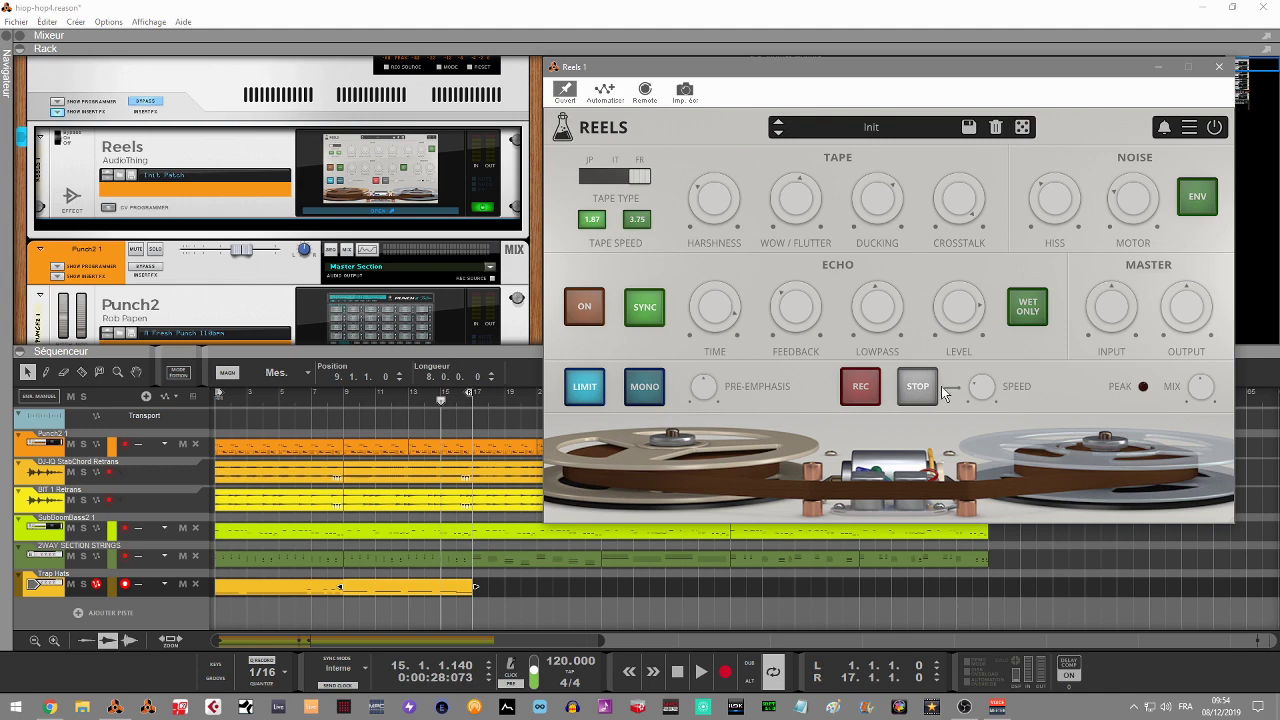
- Try the tape start/stop Speed control and switch the Reels transport from stop back to record
mouse_move(984, 391)
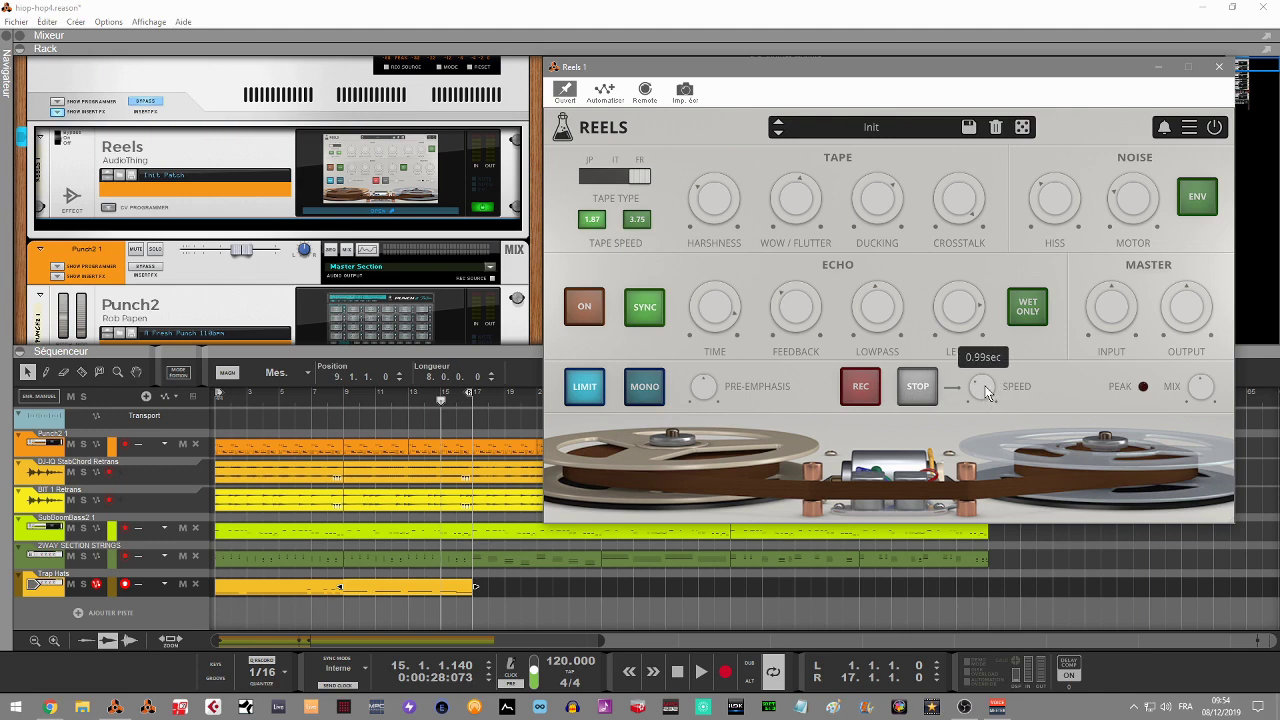
left_click_drag(985, 389, 988, 401)
left_click(935, 388)
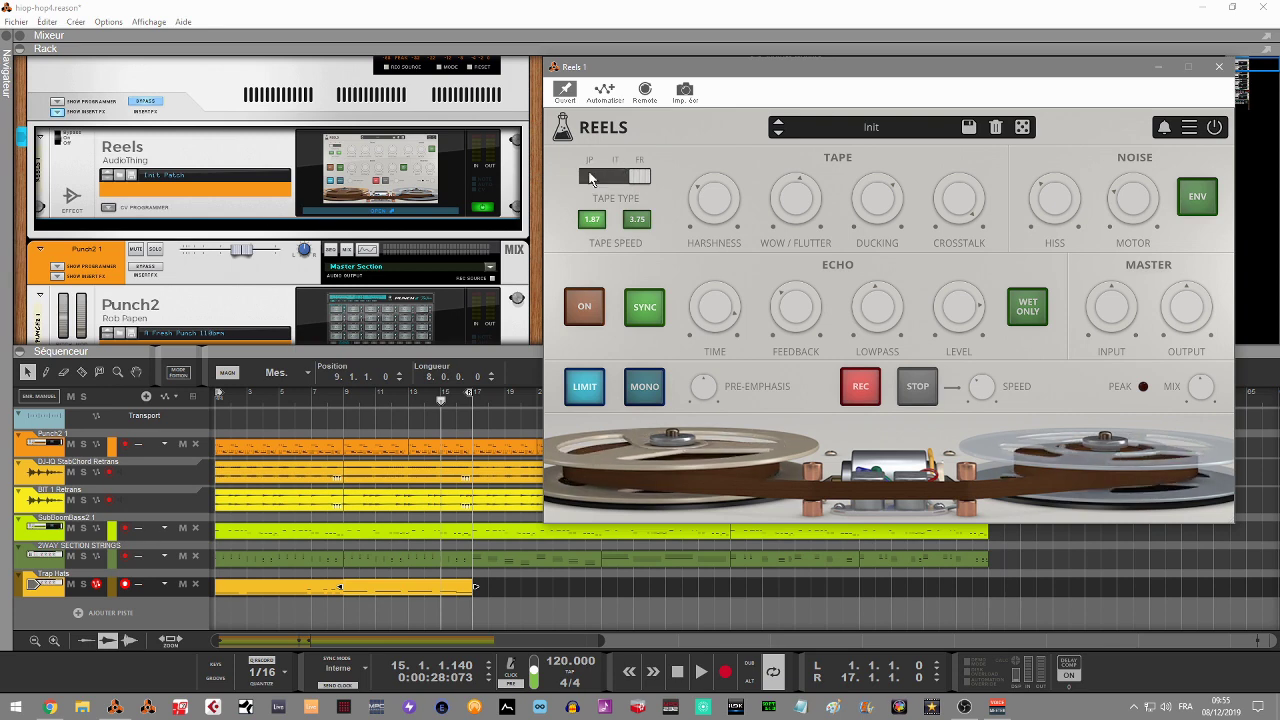
- Set the tape type to JP and take the channel's insert effects out of bypass
left_click_drag(648, 174, 591, 179)
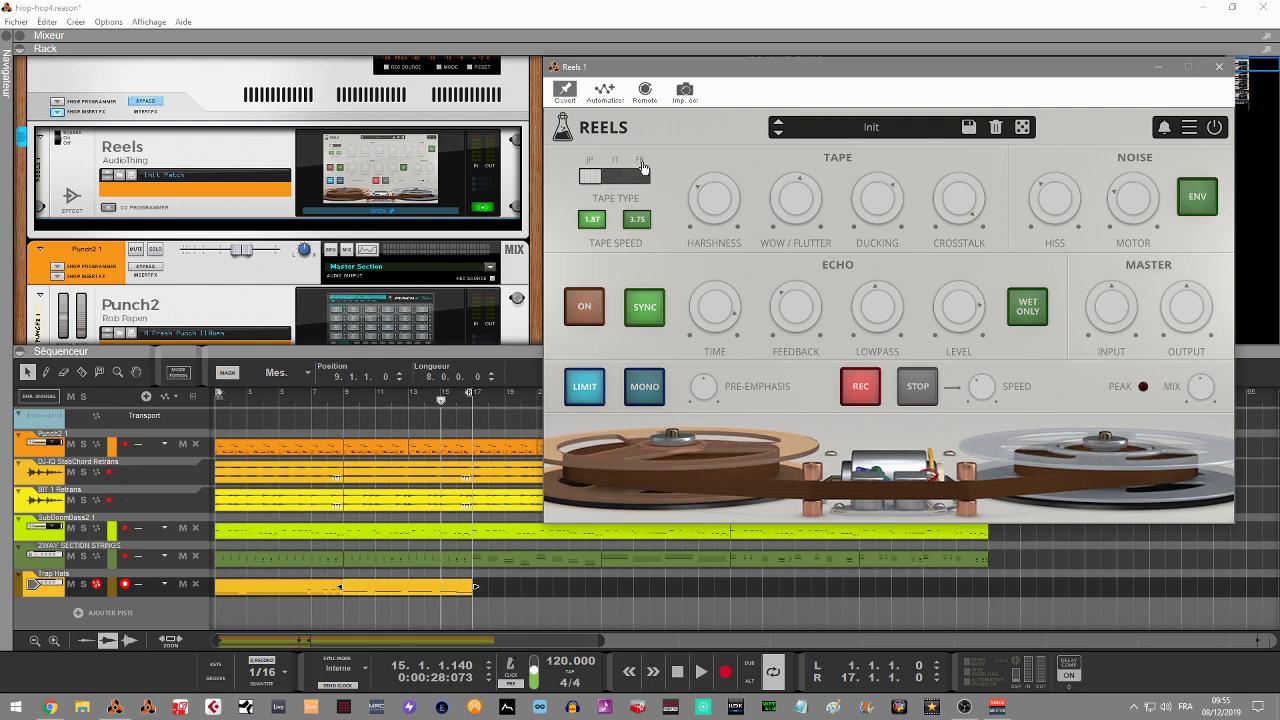
left_click(142, 102)
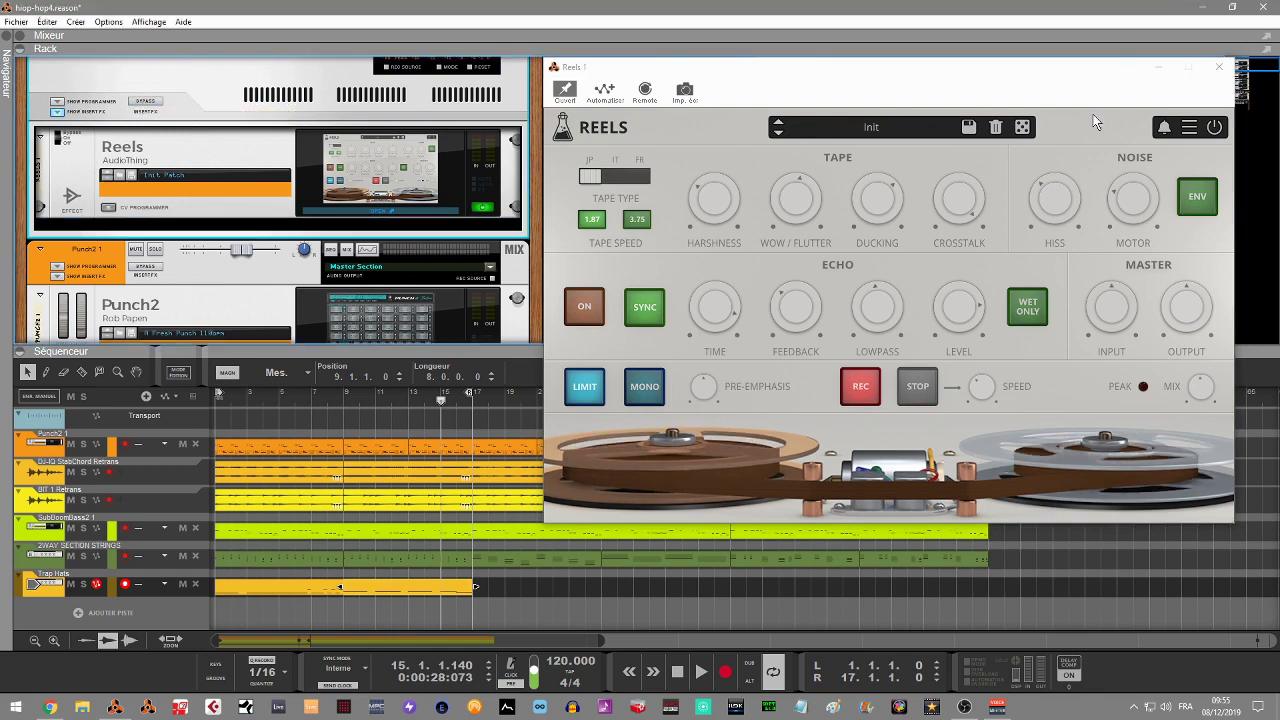
- Try the Hiss level and turn on the noise envelope
left_click(1057, 228)
left_click_drag(1054, 129, 1087, 228)
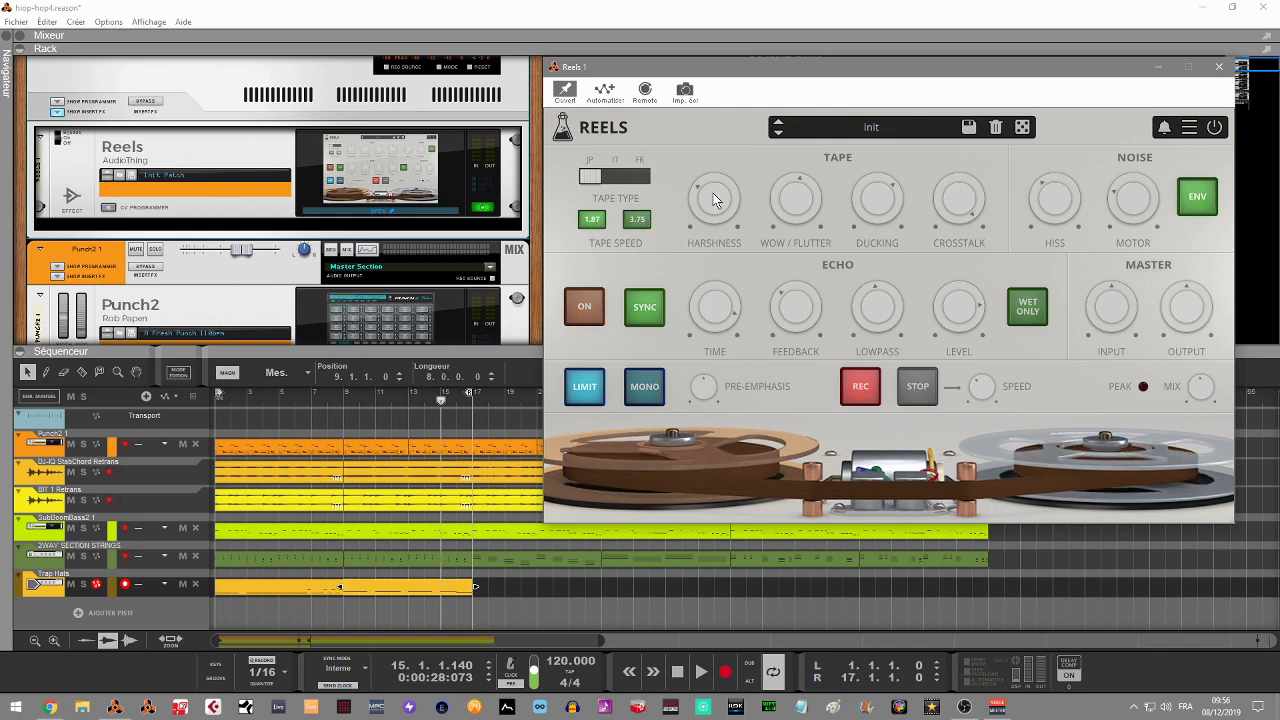
- Sweep the tape Harshness up to 86% and back to about 38%, and raise Wow / Flutter
left_click_drag(706, 171, 667, 32)
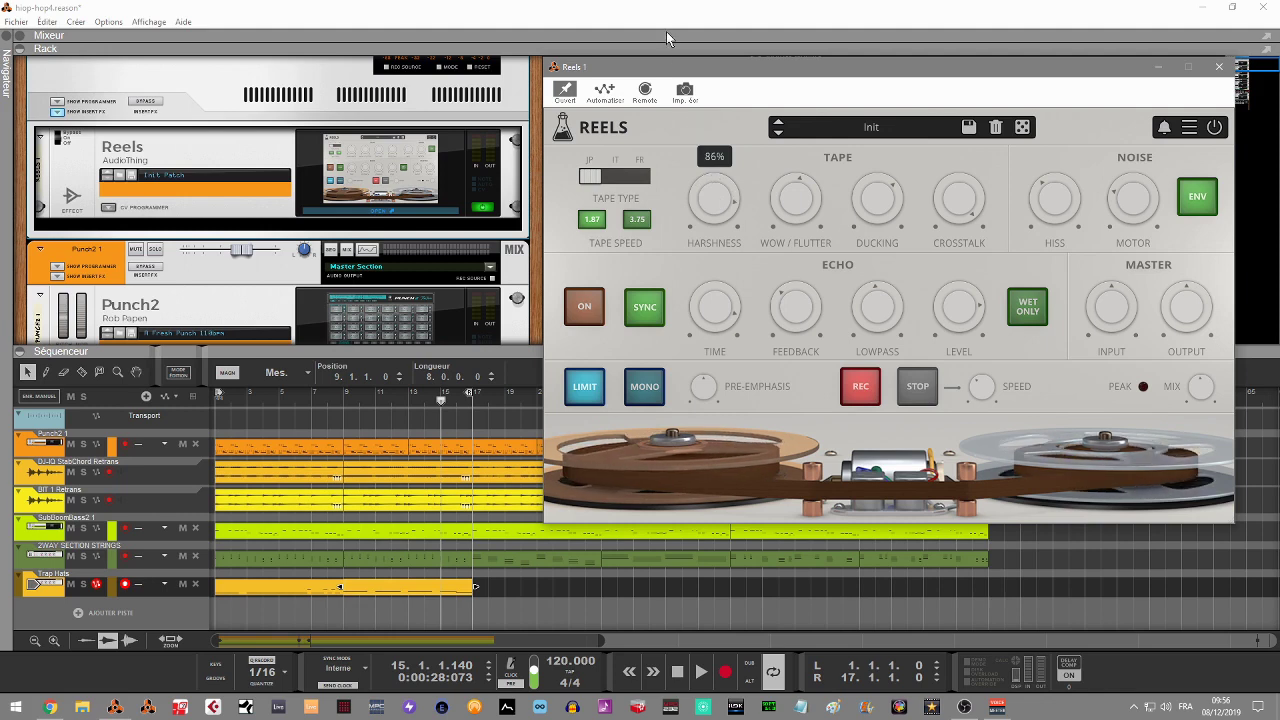
left_click_drag(690, 115, 722, 195)
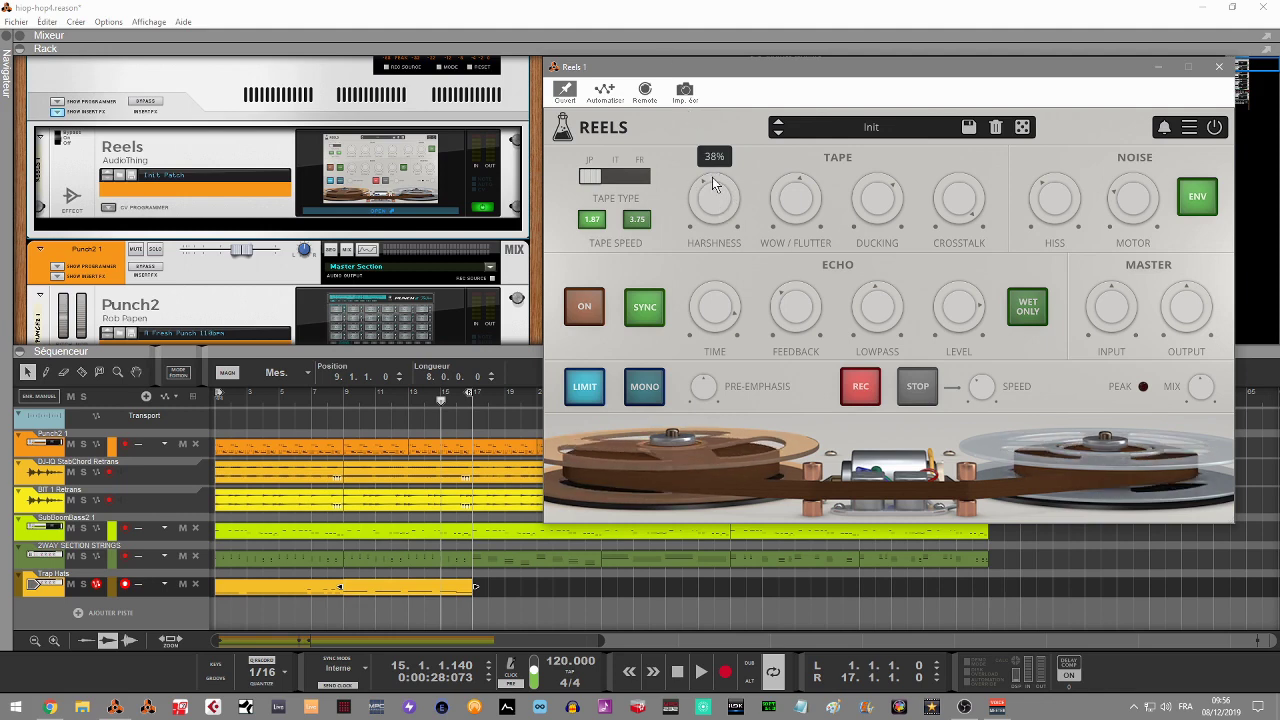
mouse_move(786, 204)
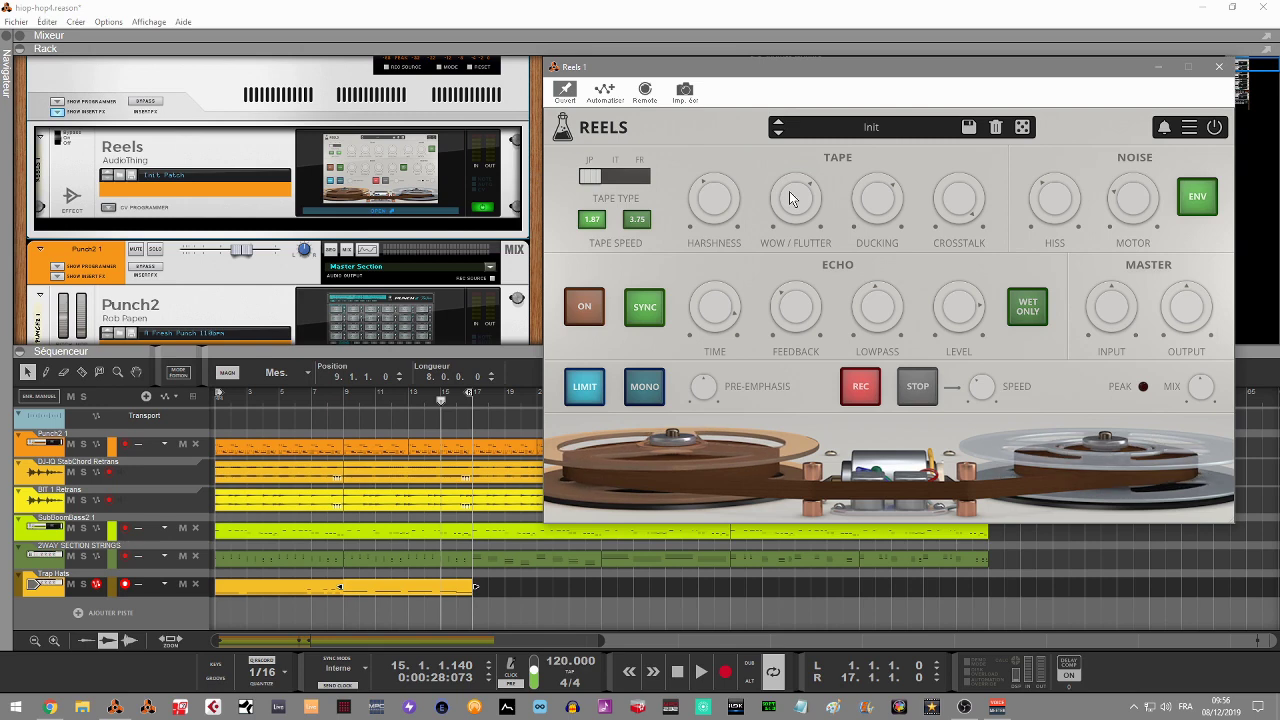
left_click_drag(803, 210, 795, 198)
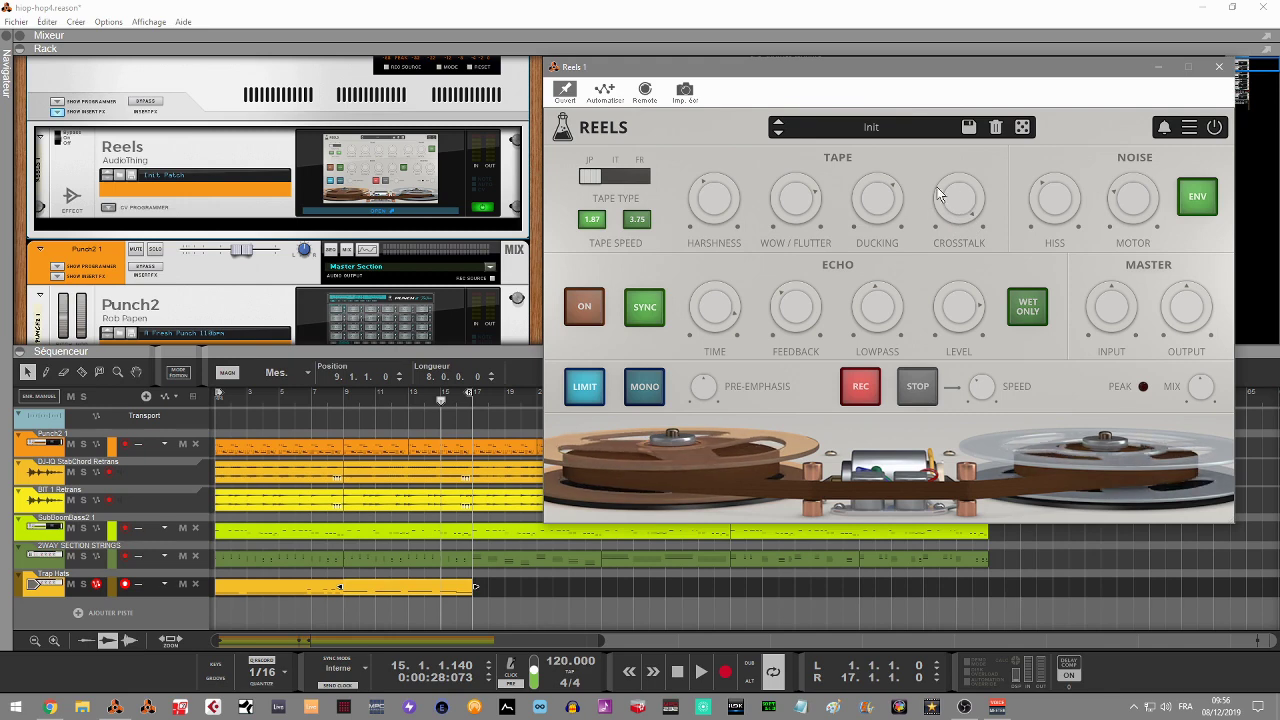
- Turn on the tape echo with tempo sync and try its Time control at 1/1
left_click(588, 314)
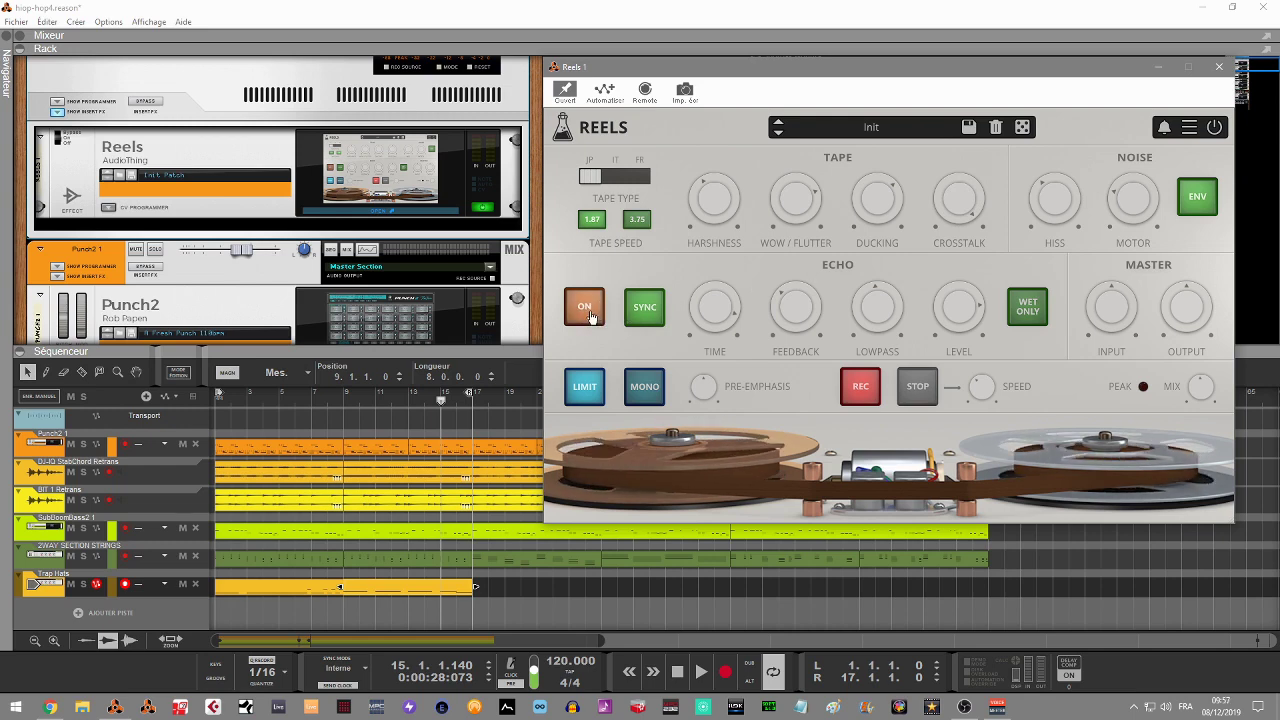
left_click(646, 312)
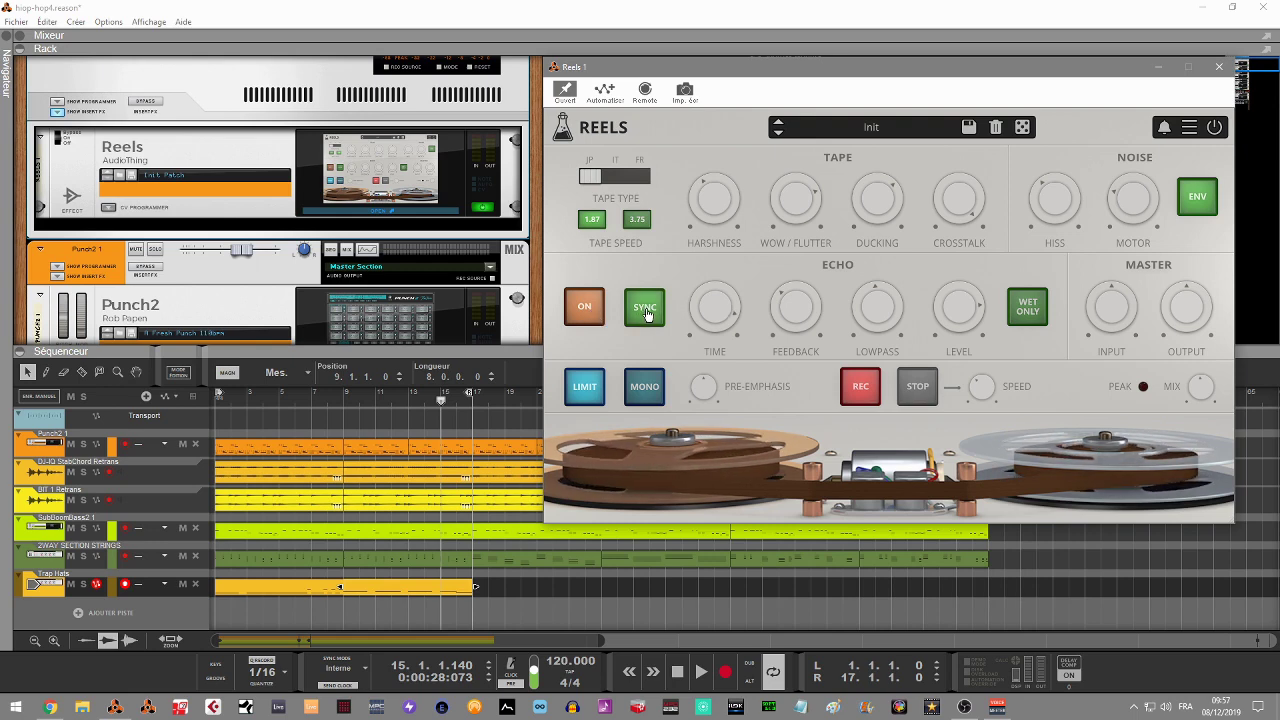
mouse_move(728, 317)
left_click_drag(728, 317, 699, 282)
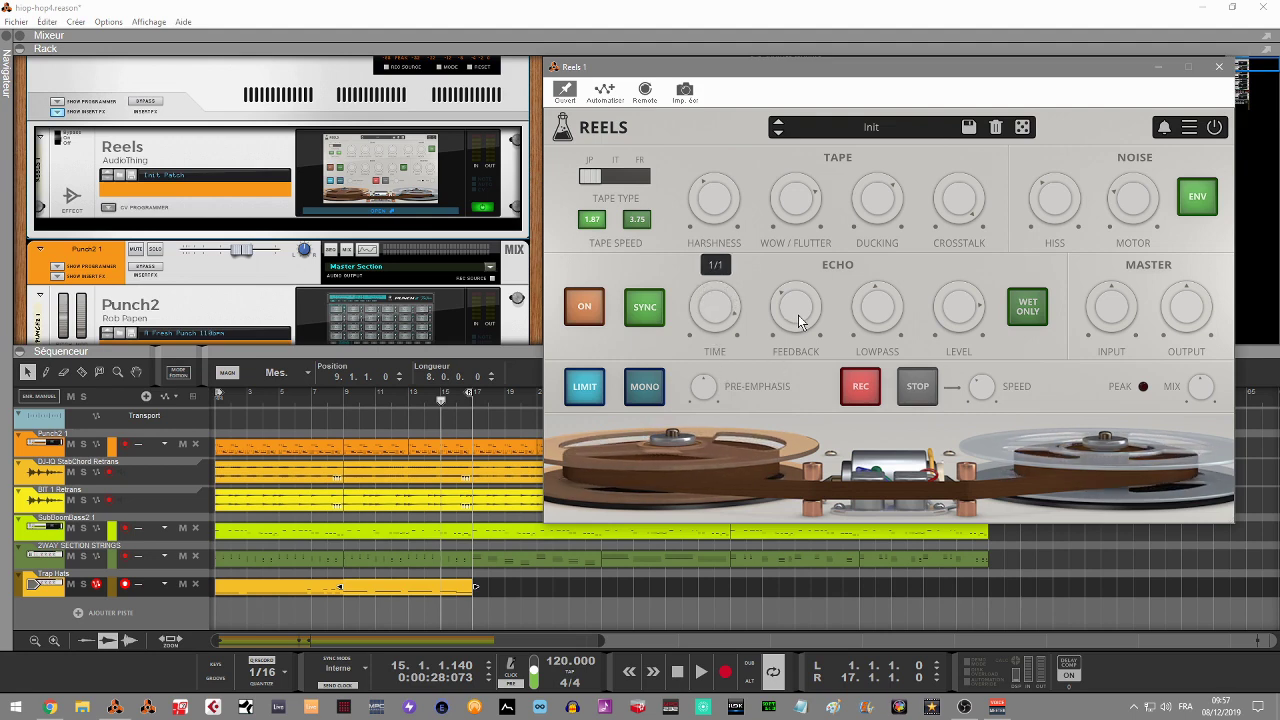
- Adjust the echo's Feedback, set its Lowpass to about 1.2 kHz, and lower its Level
mouse_move(877, 310)
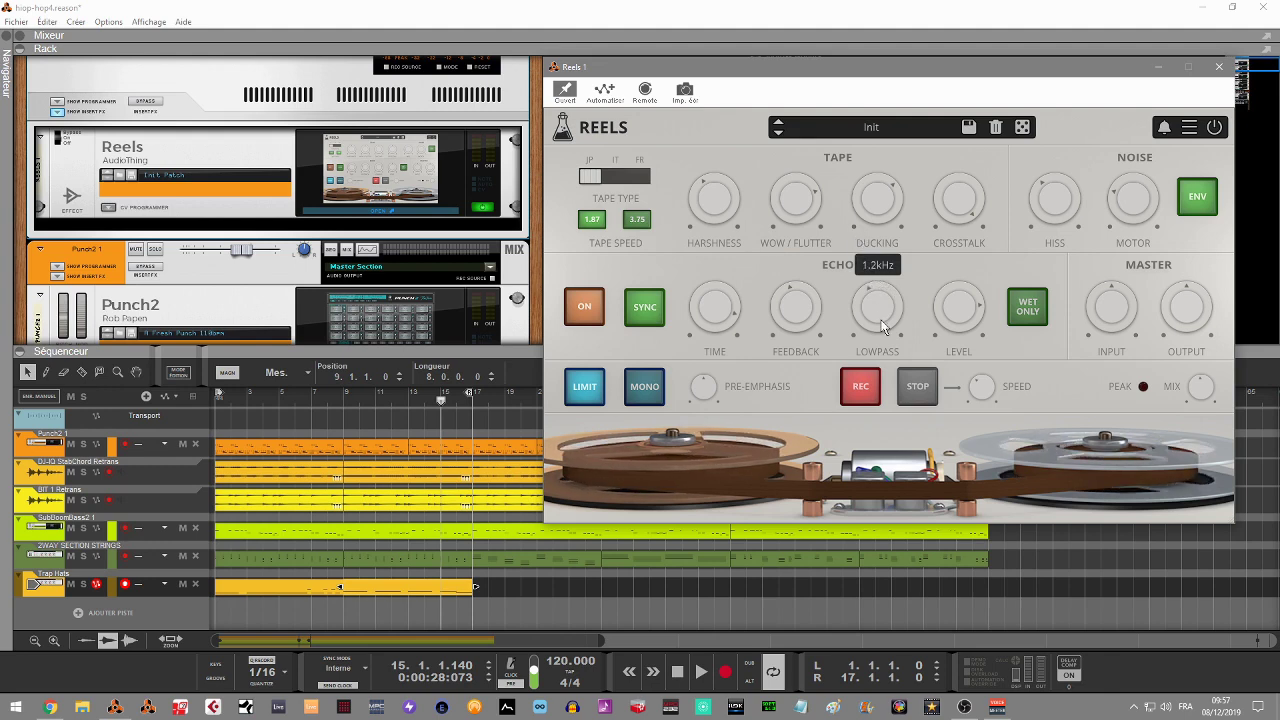
mouse_move(955, 302)
left_click_drag(955, 302, 967, 340)
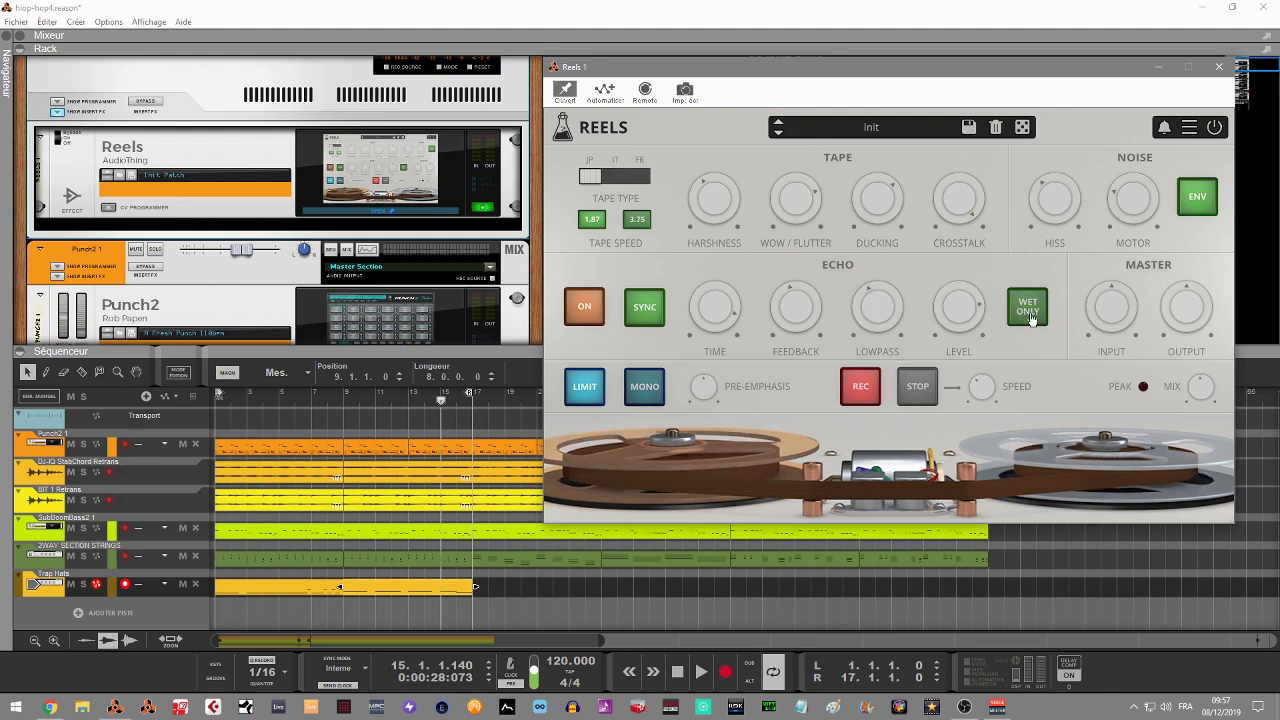
left_click_drag(962, 304, 966, 281)
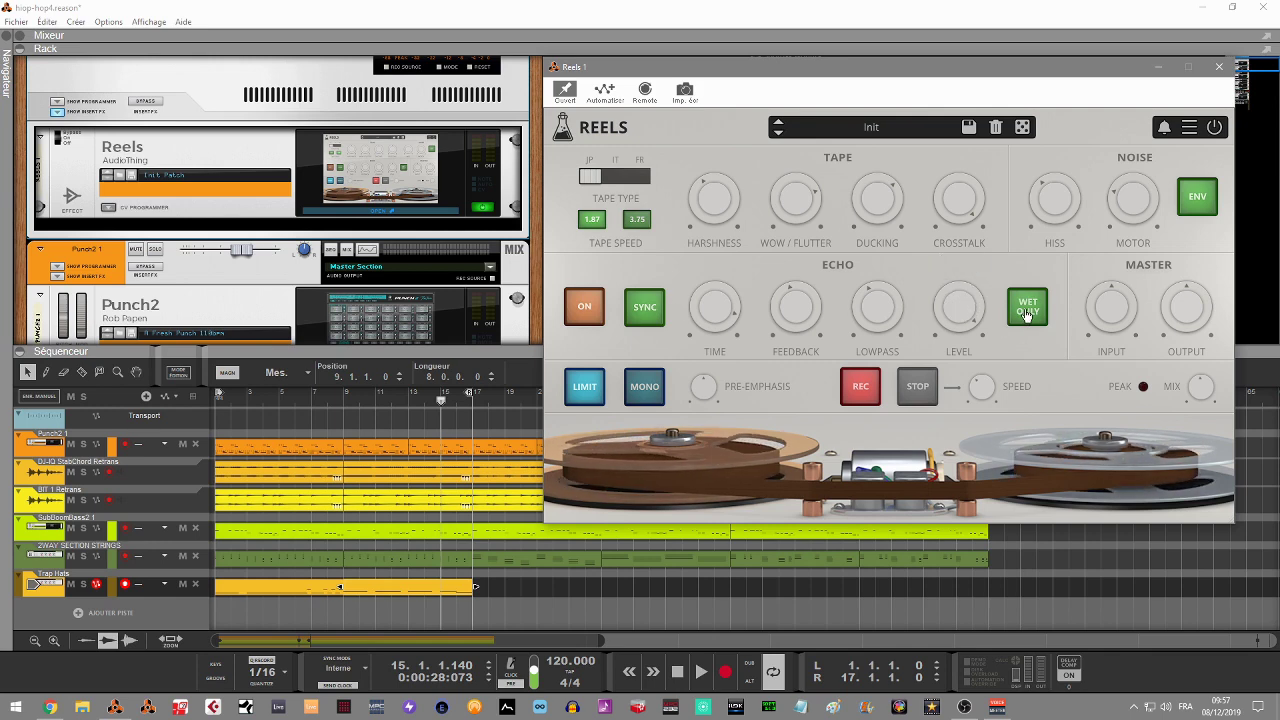
- Toggle the limiter off and on, and try the Pre-Emphasis and tape stop controls
left_click(586, 393)
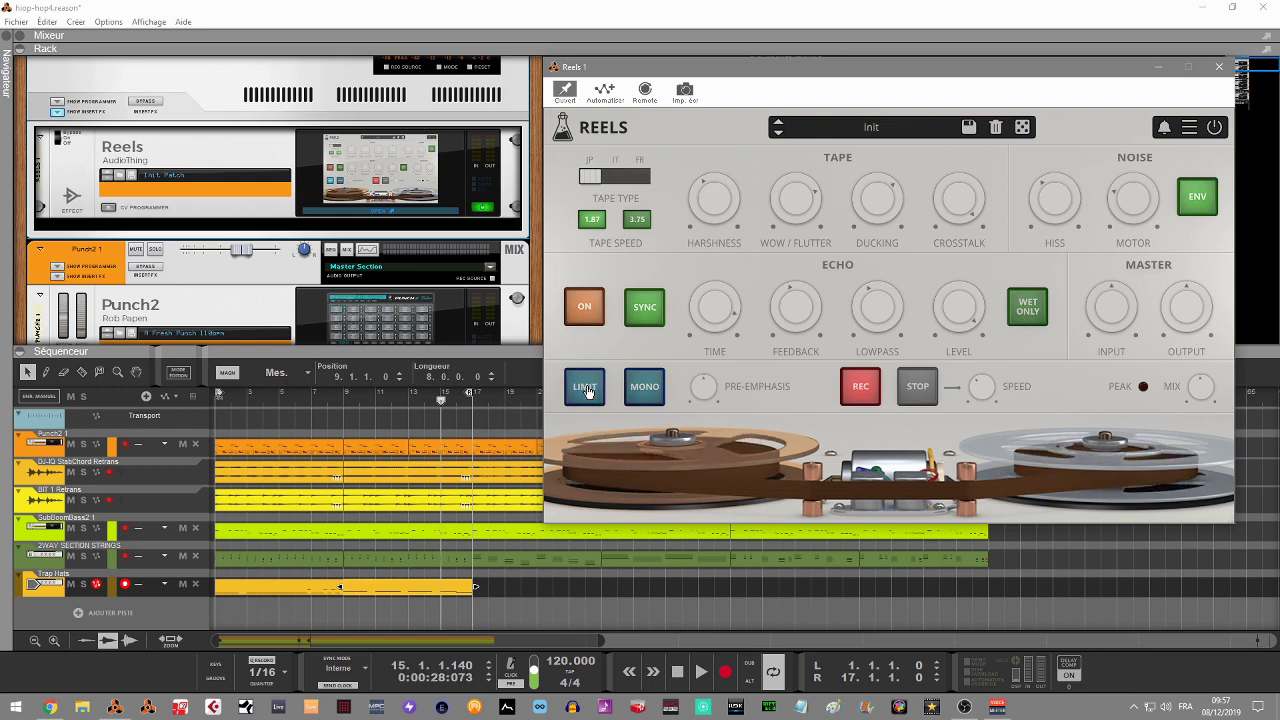
left_click(587, 392)
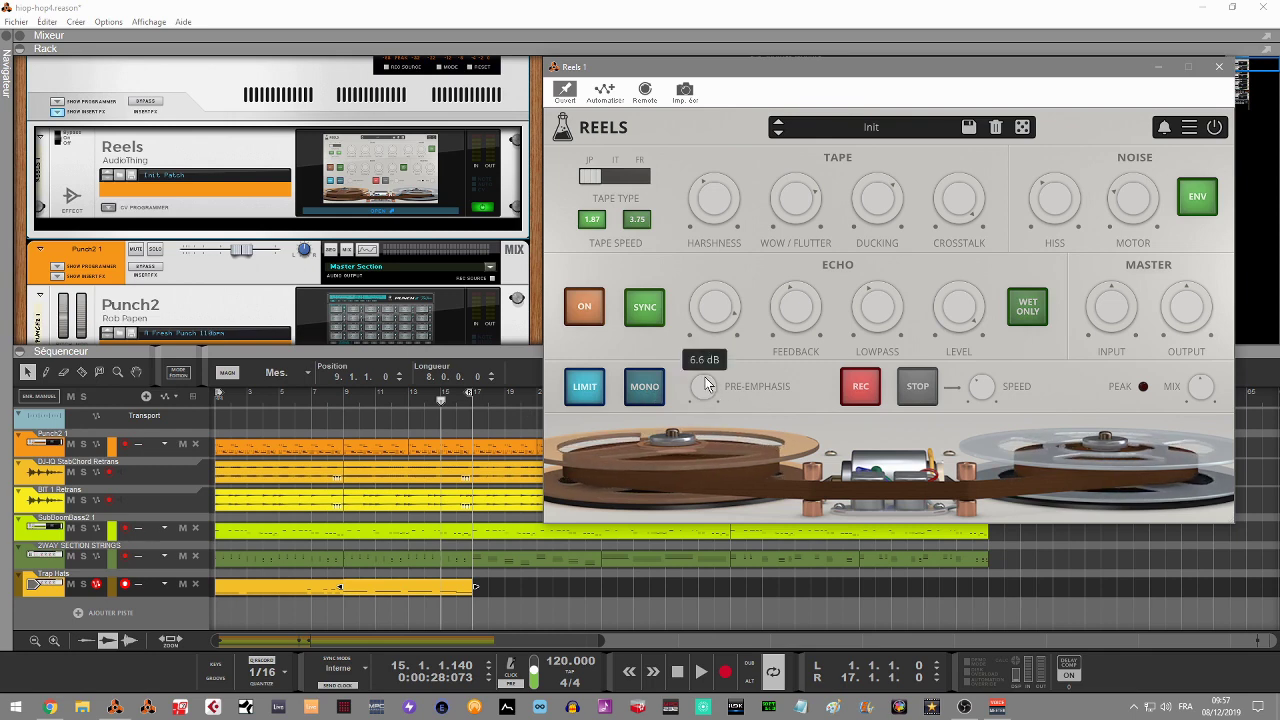
mouse_move(691, 312)
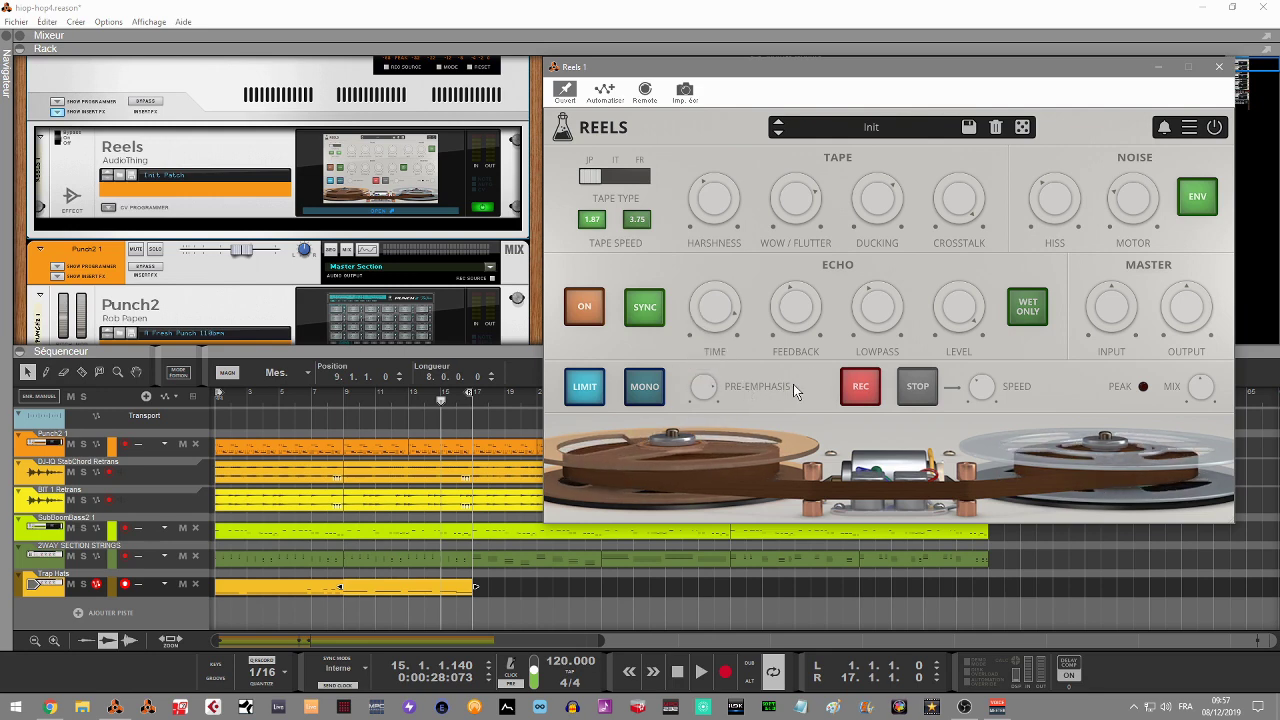
left_click(931, 389)
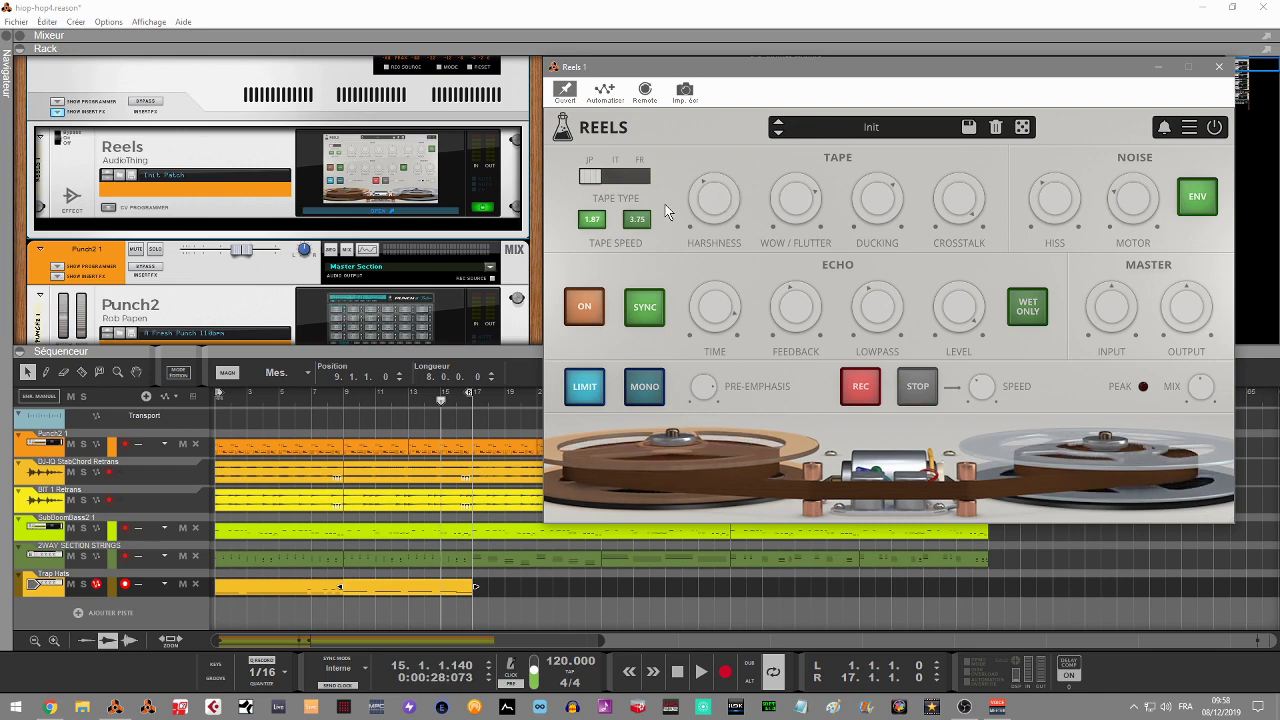
- Return the song to its start and play it back through Reels
left_click(259, 191)
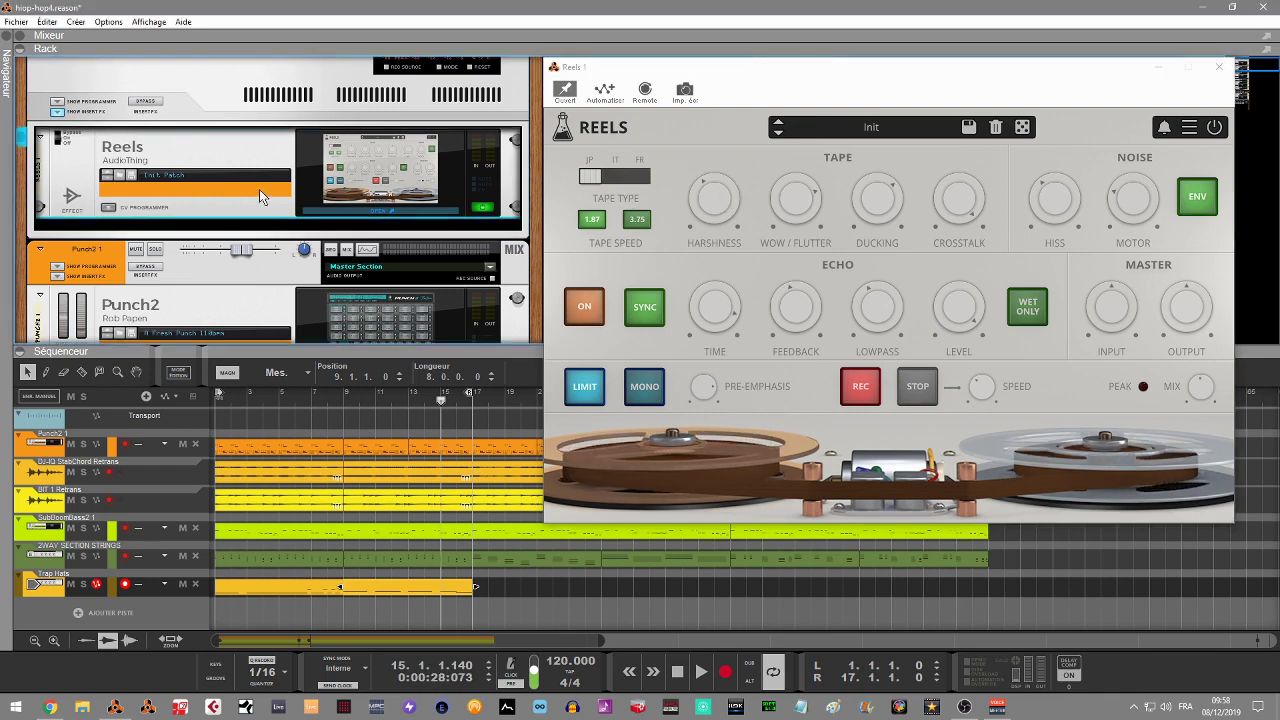
key("Home")
key("space")
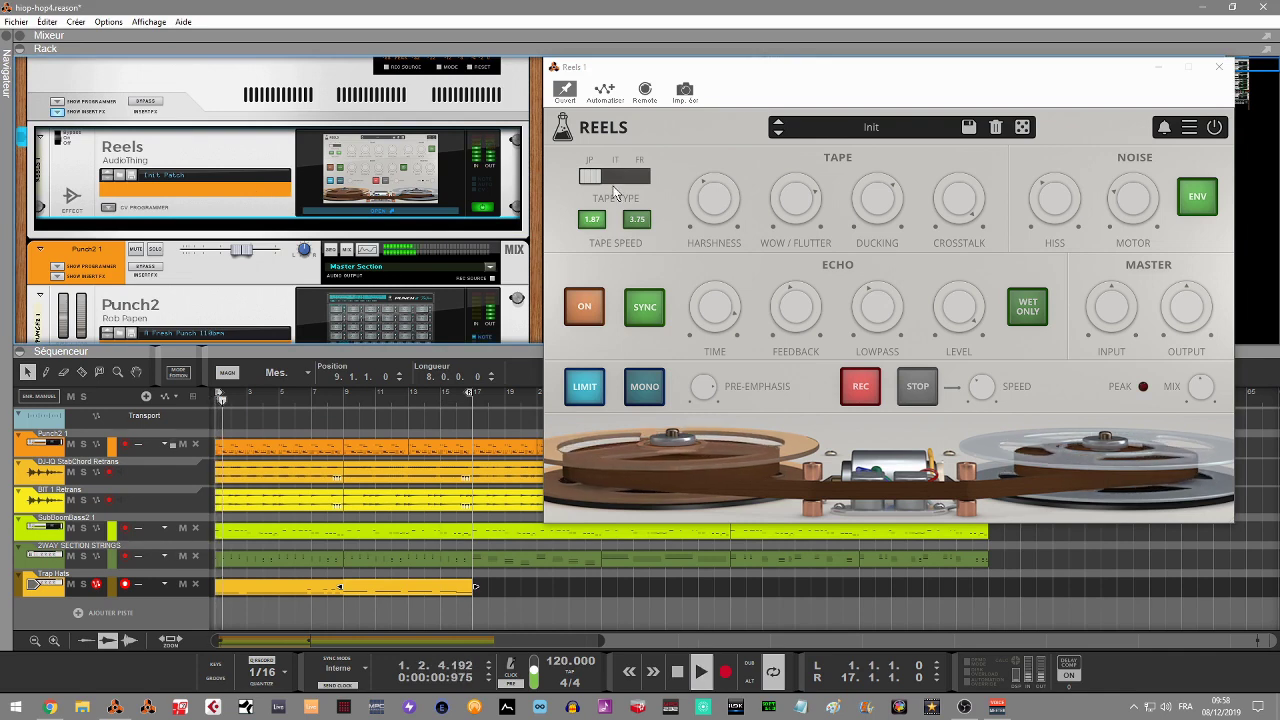
- Lower the Mix to 0% to compare the dry sound, restore the effect, and turn the tape echo off
left_click(1203, 388)
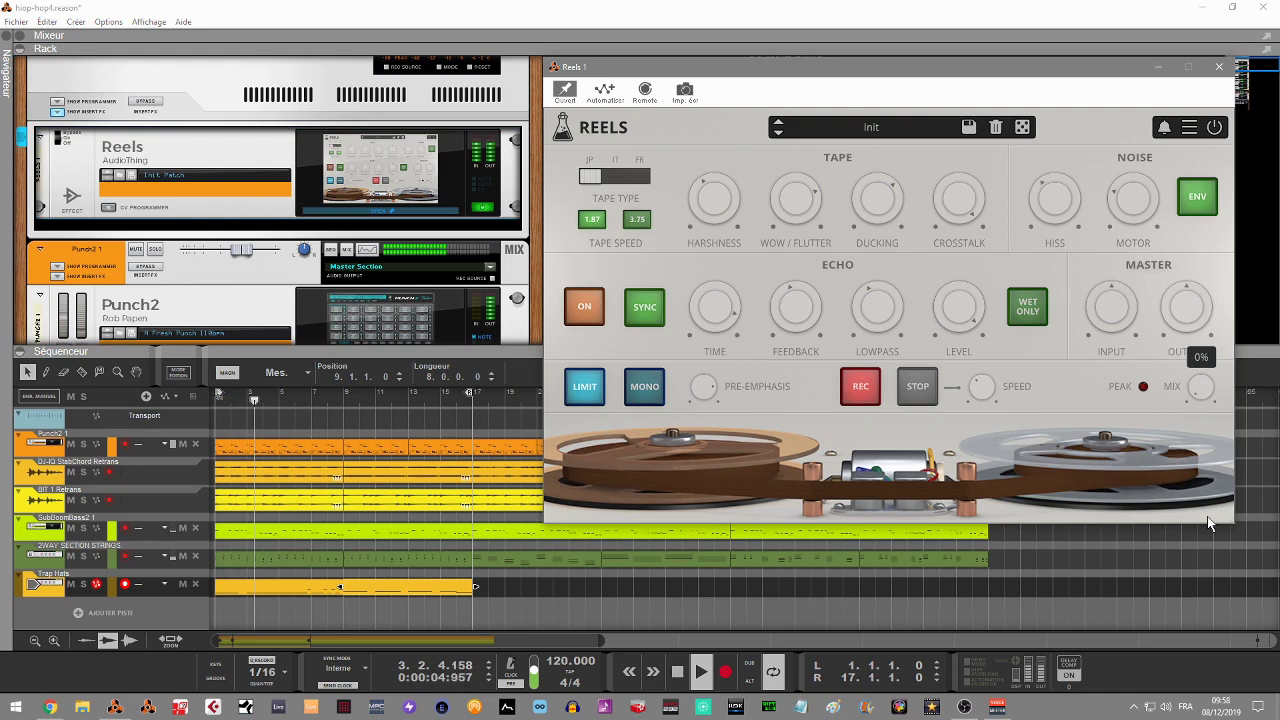
left_click_drag(1207, 516, 760, 336)
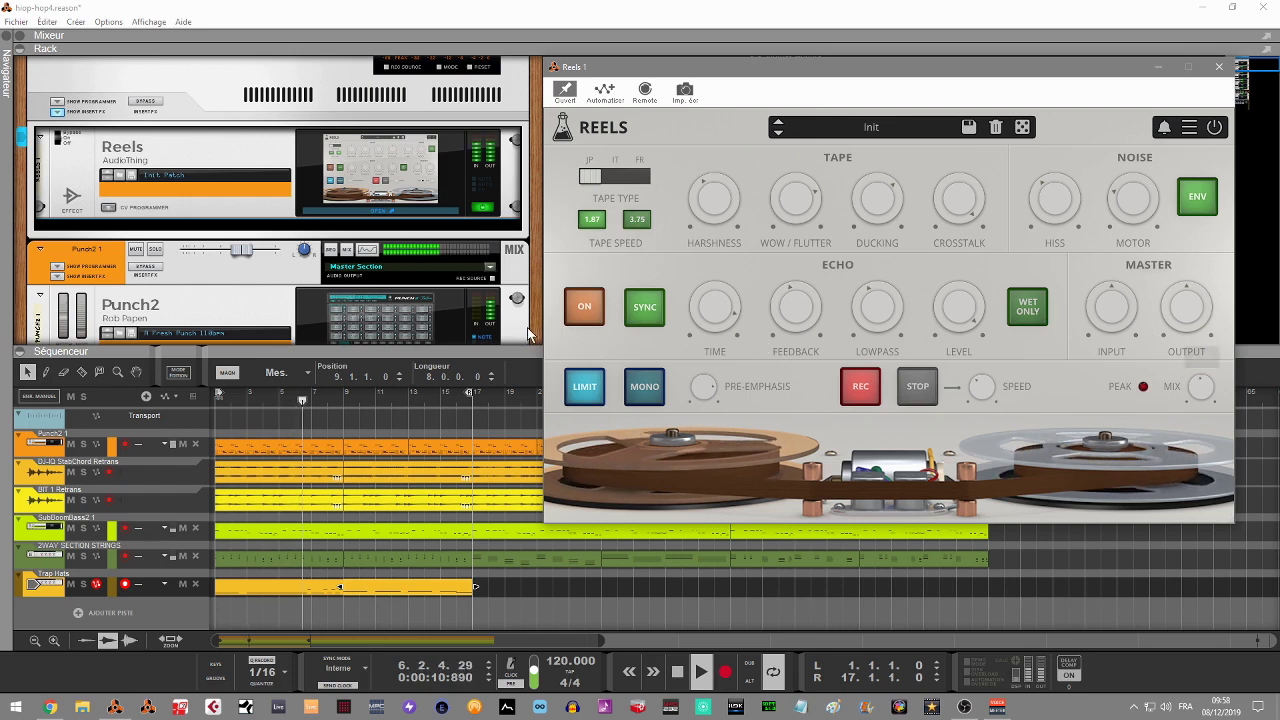
left_click(586, 312)
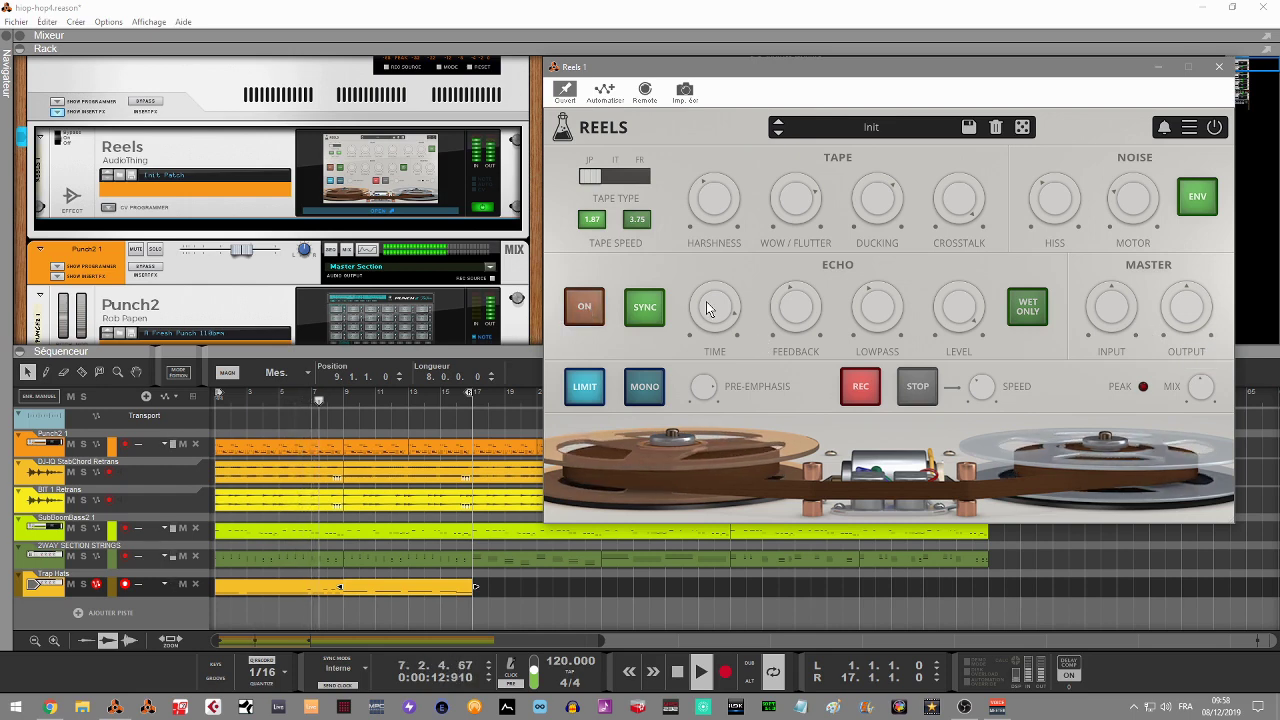
left_click_drag(1201, 389, 625, 337)
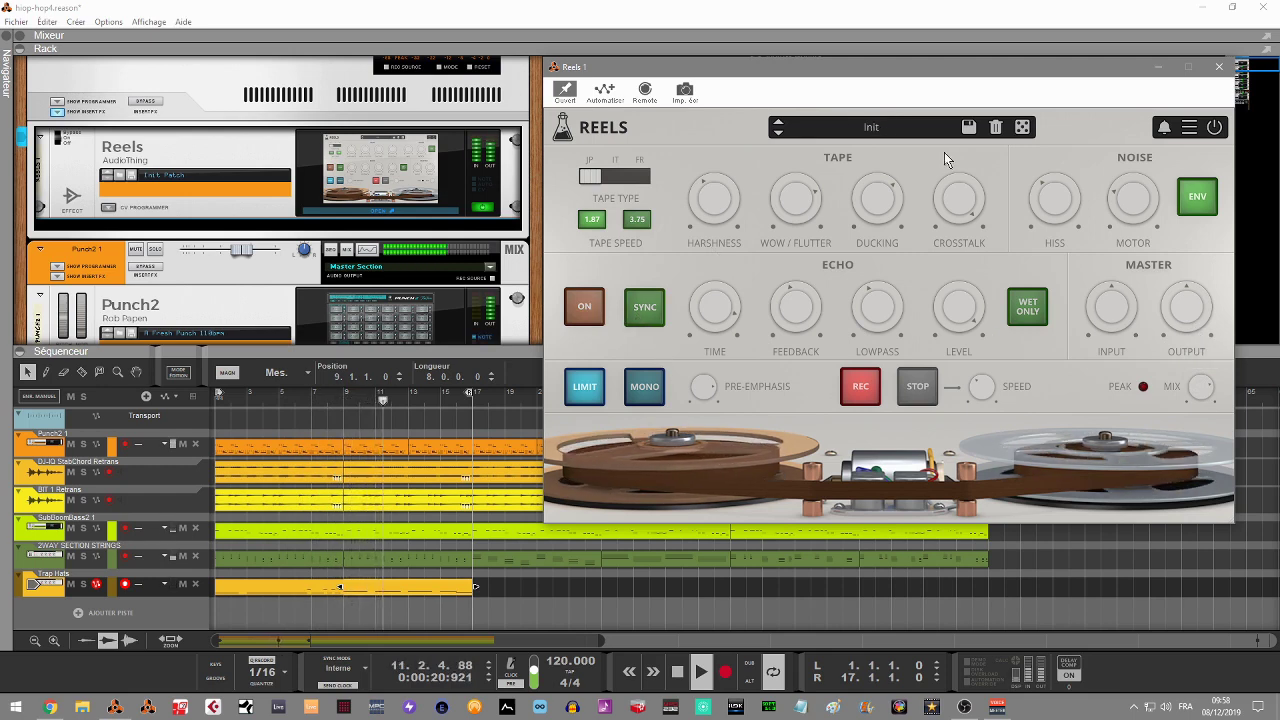
- Turn down Harshness, Wow / Flutter and Motor, and set Ducking to 1%, Crosstalk to -29.5 dB and Hiss to 0%
mouse_move(1197, 385)
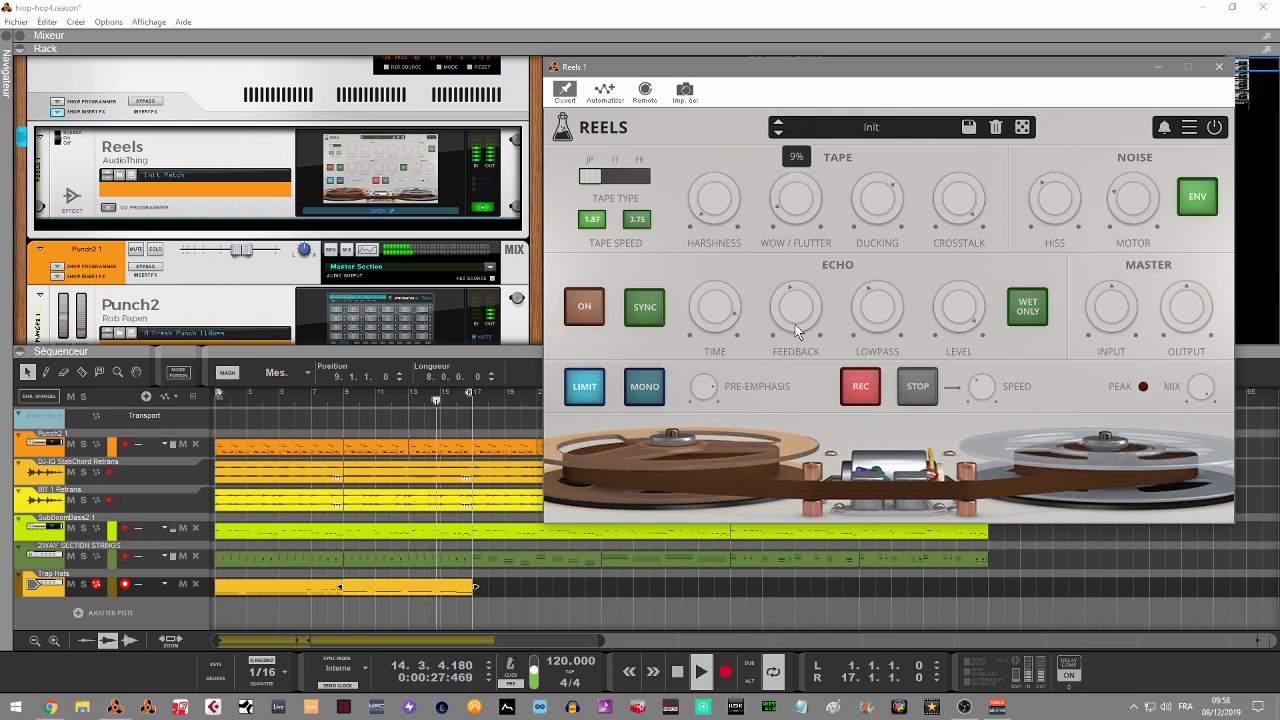
mouse_move(880, 215)
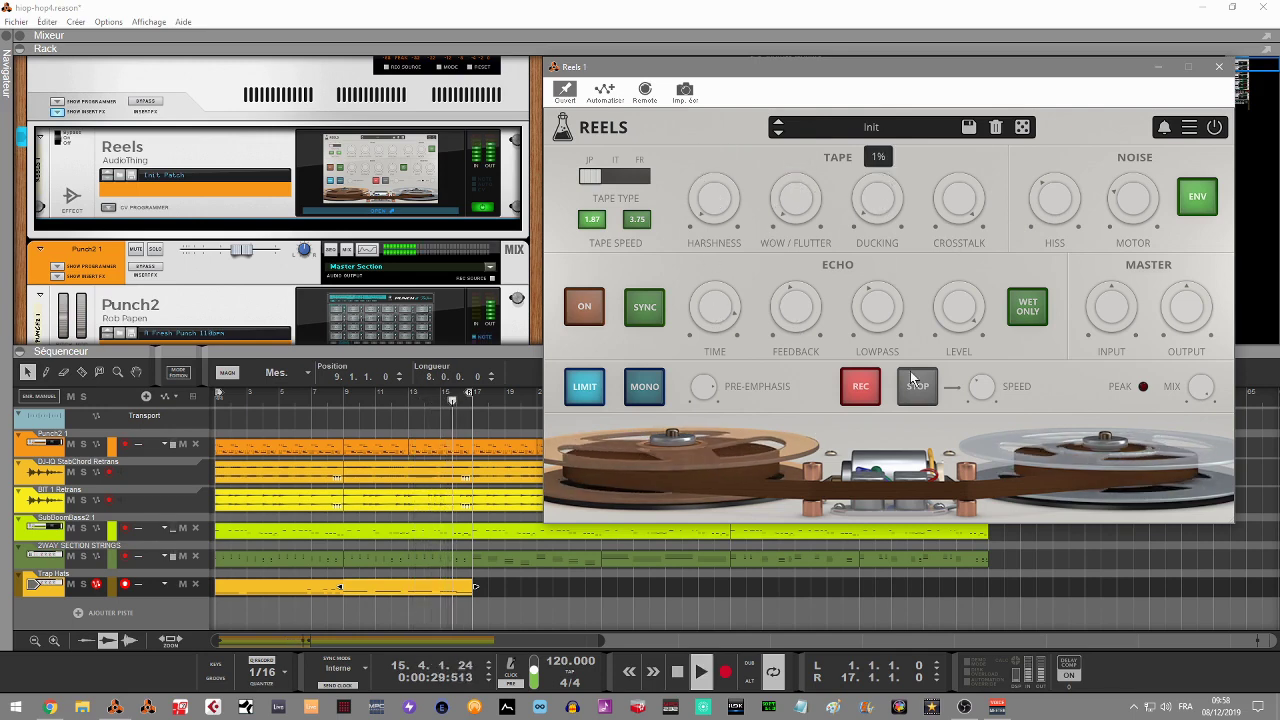
mouse_move(958, 205)
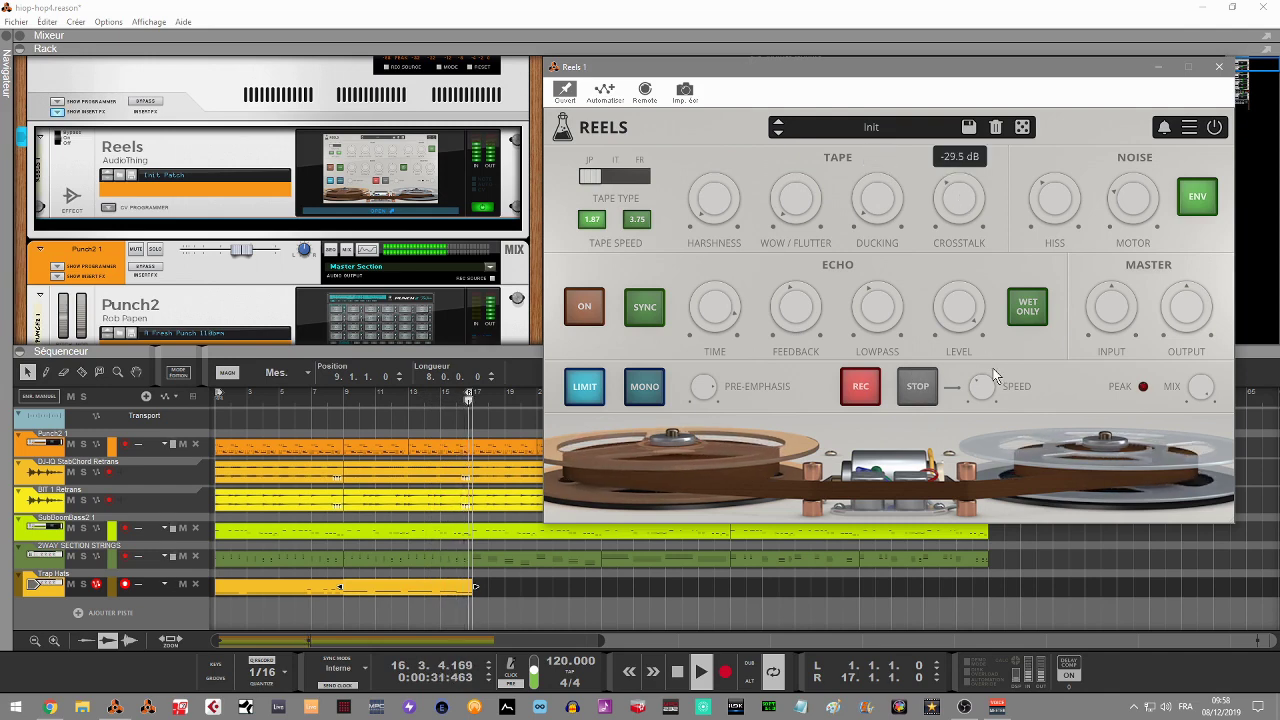
mouse_move(1058, 240)
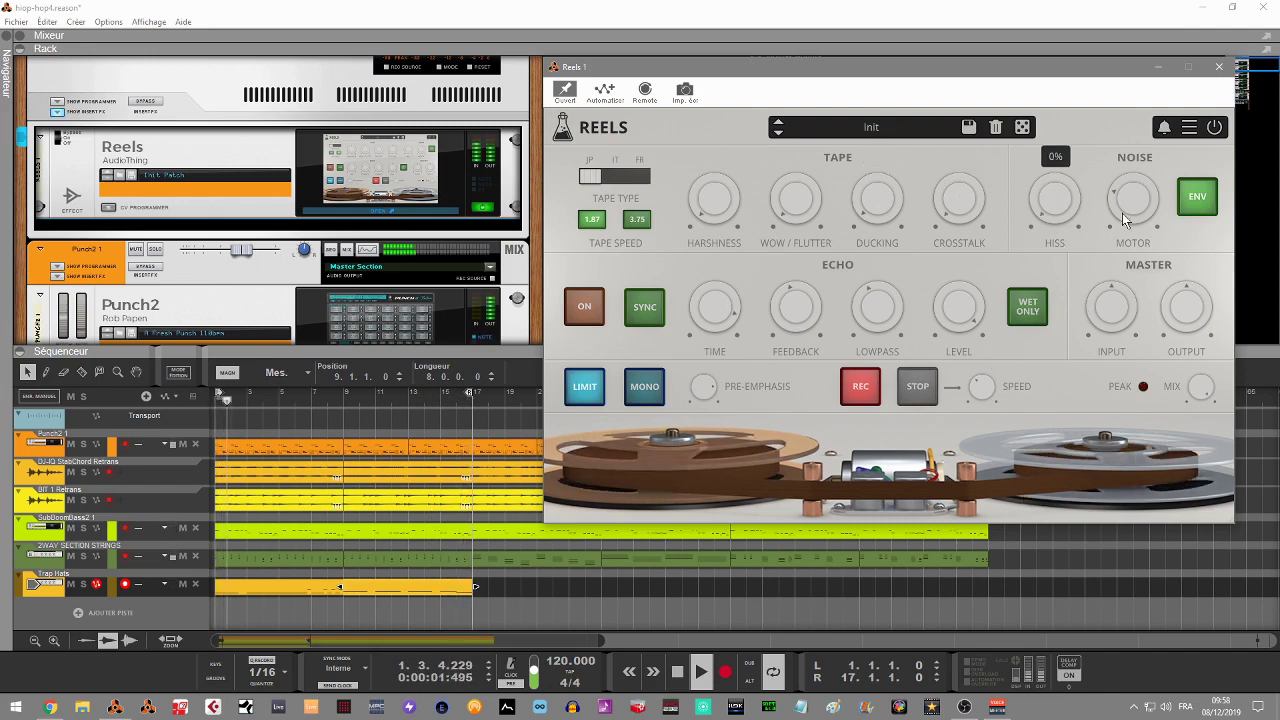
mouse_move(1132, 215)
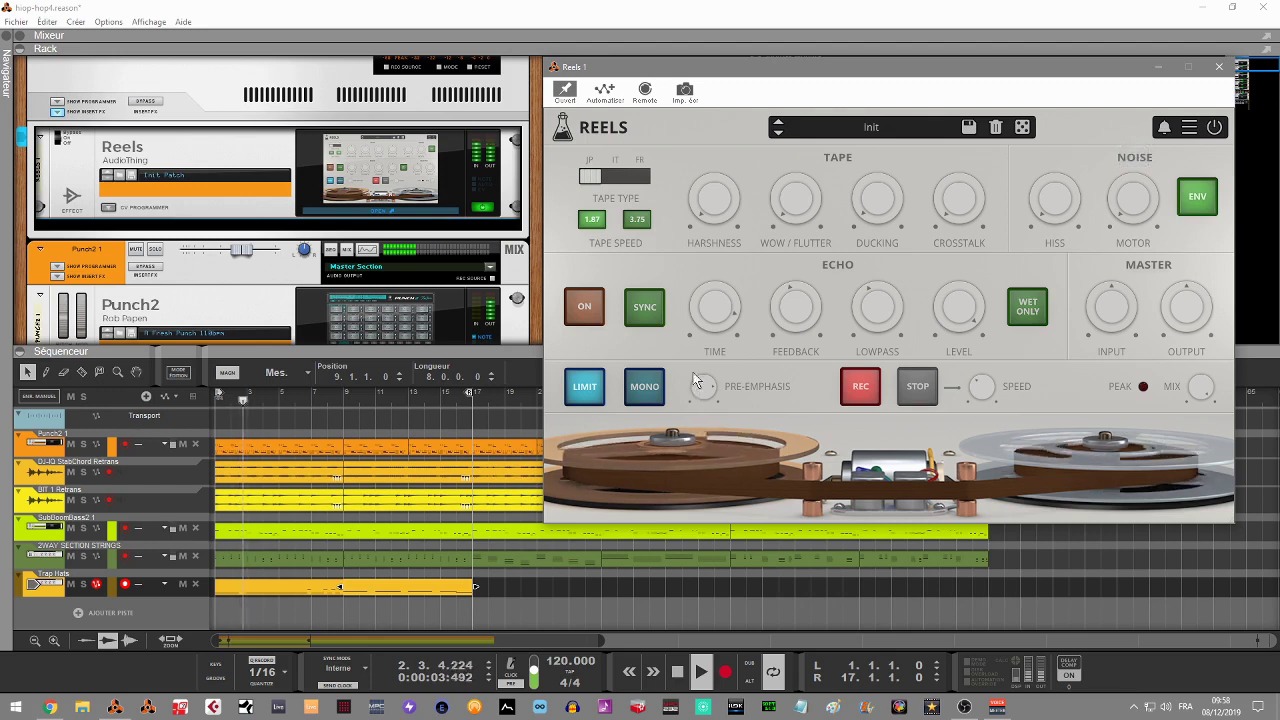
mouse_move(704, 388)
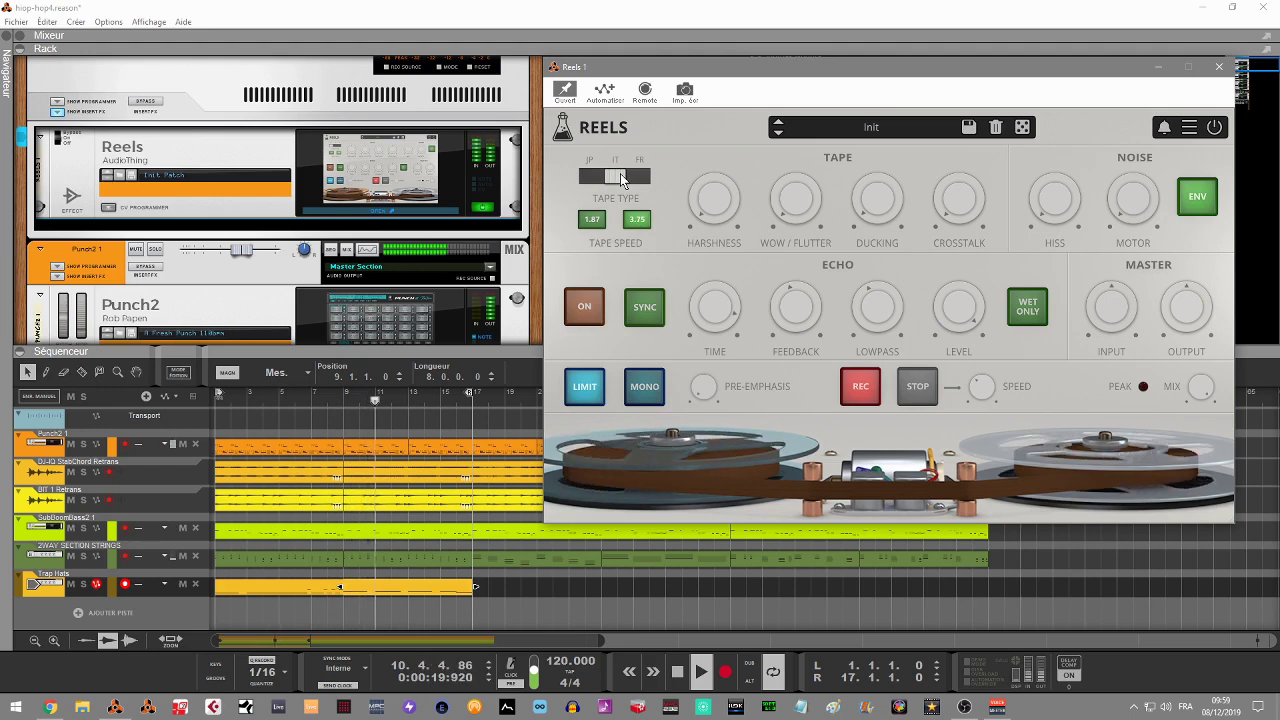
- Audition the FR tape type, return to JP, and raise Harshness to about 70%
left_click_drag(621, 178, 669, 178)
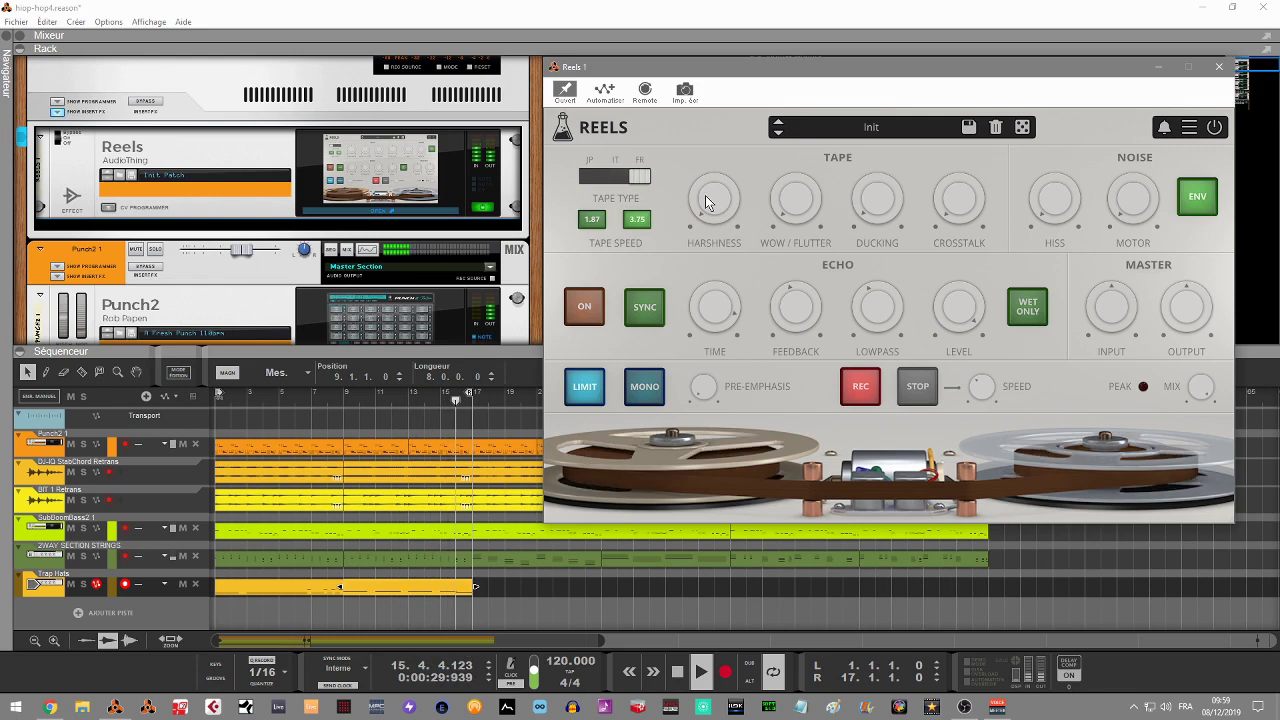
left_click(588, 176)
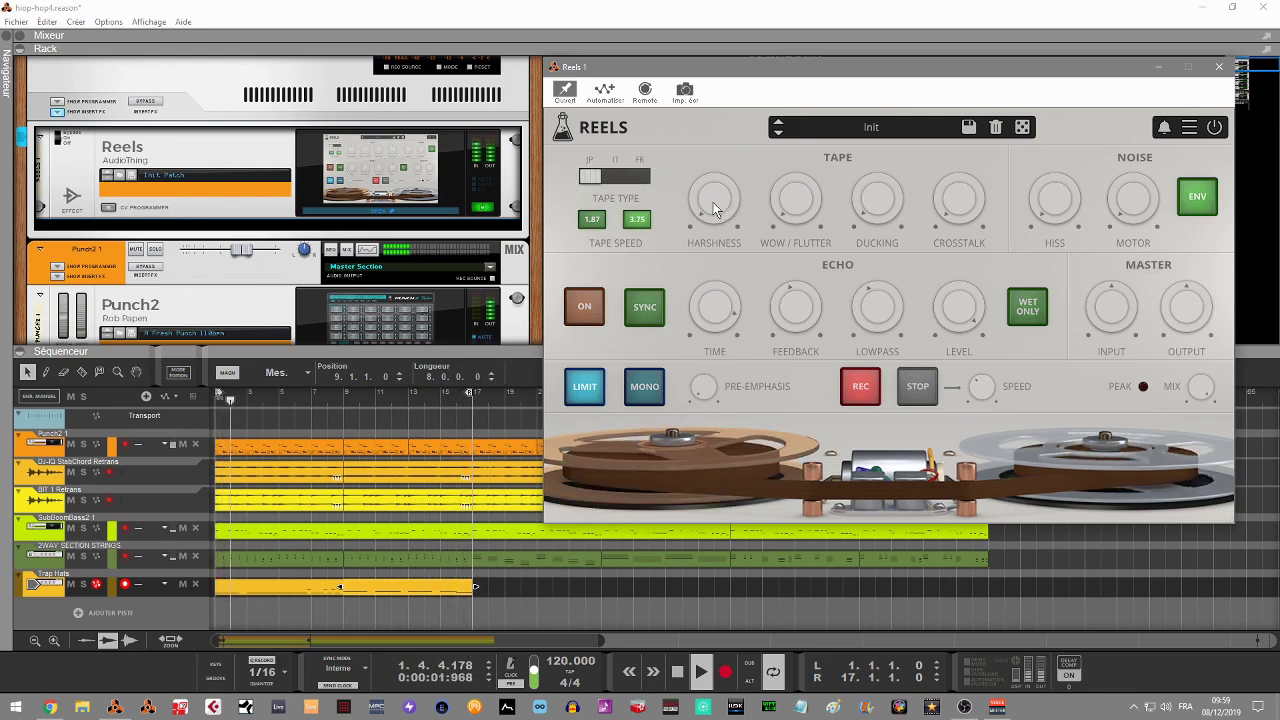
left_click_drag(702, 170, 670, 22)
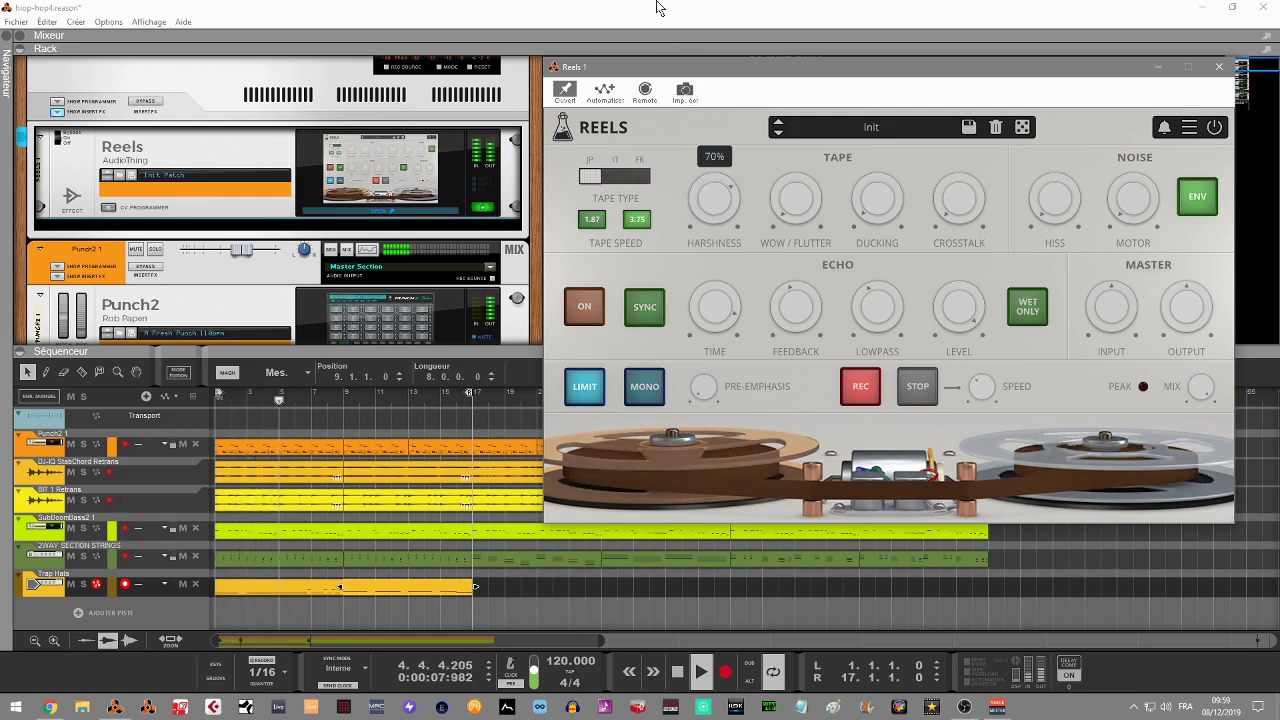
left_click_drag(712, 99, 714, 183)
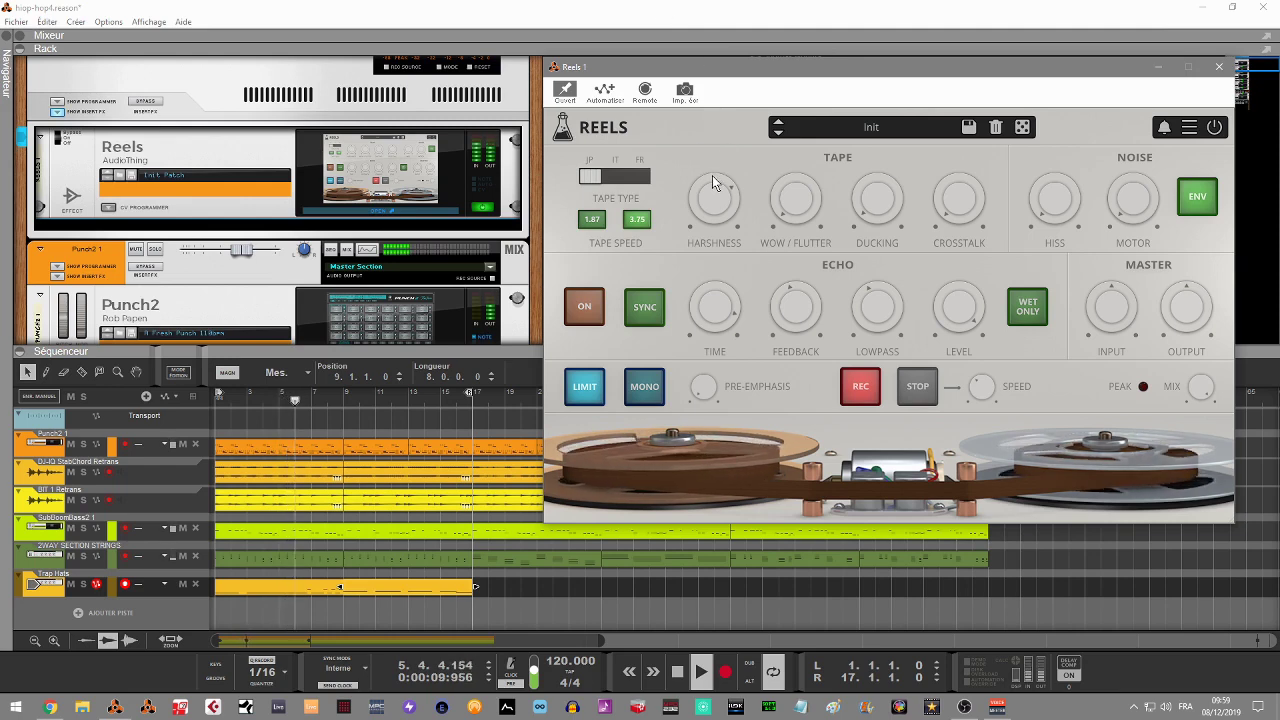
- Raise Harshness to 96%, audition the IT and FR tape types, and return to JP
mouse_move(706, 201)
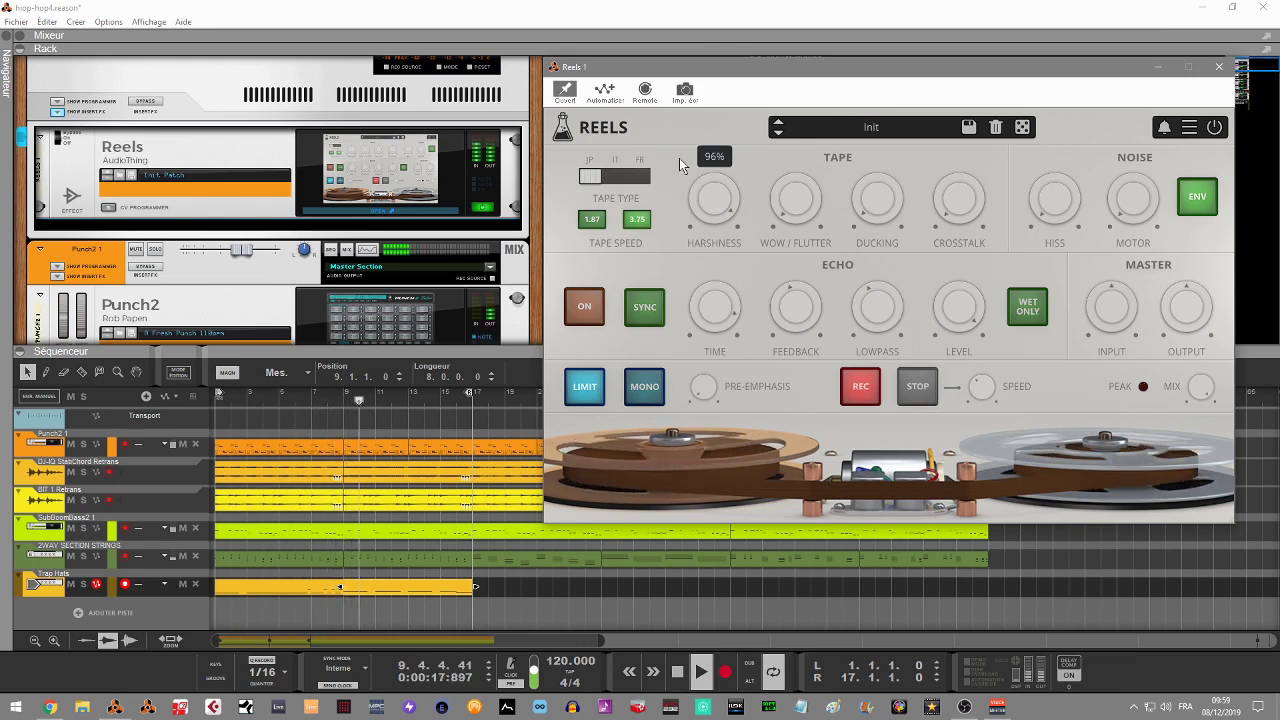
left_click_drag(593, 176, 615, 175)
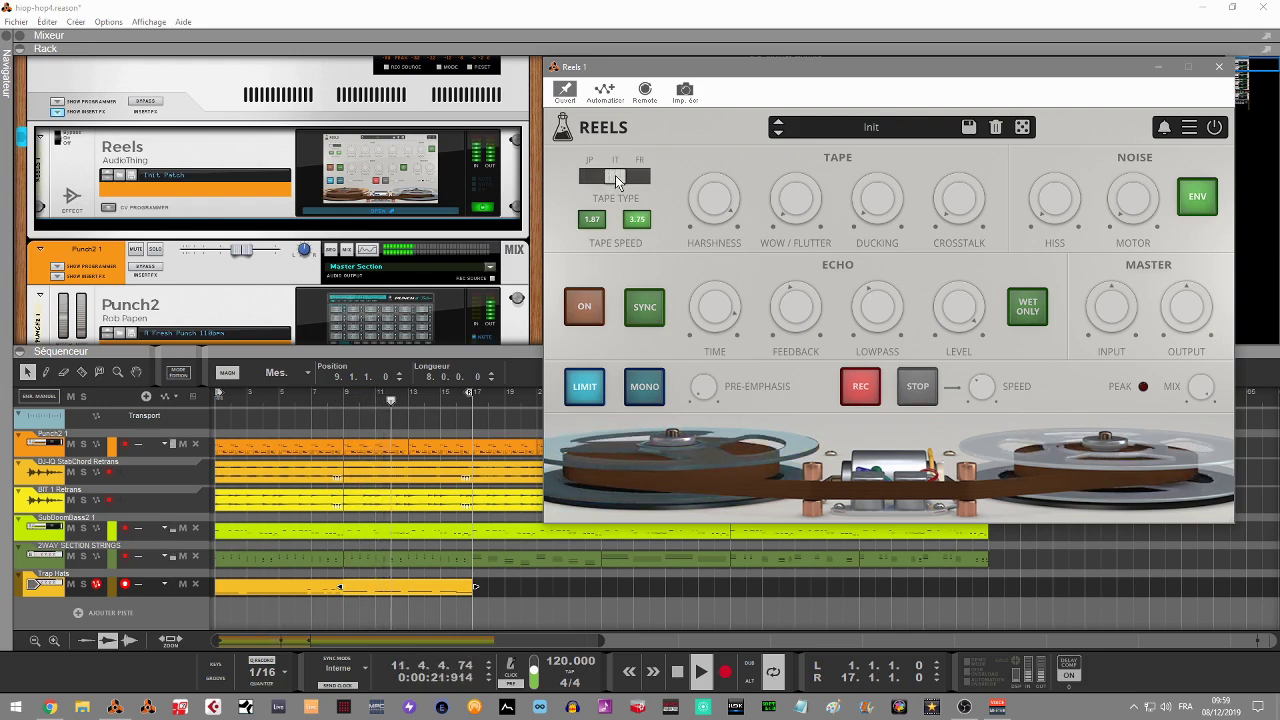
left_click_drag(615, 175, 651, 173)
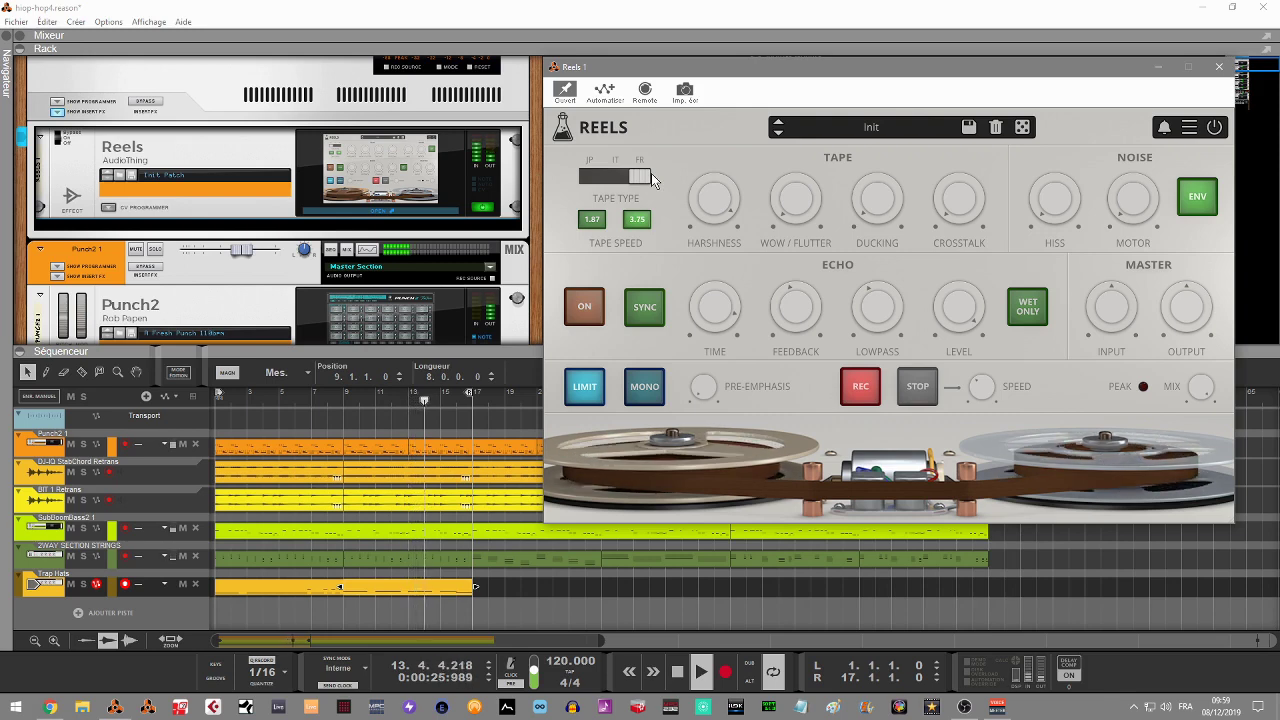
left_click_drag(651, 173, 590, 183)
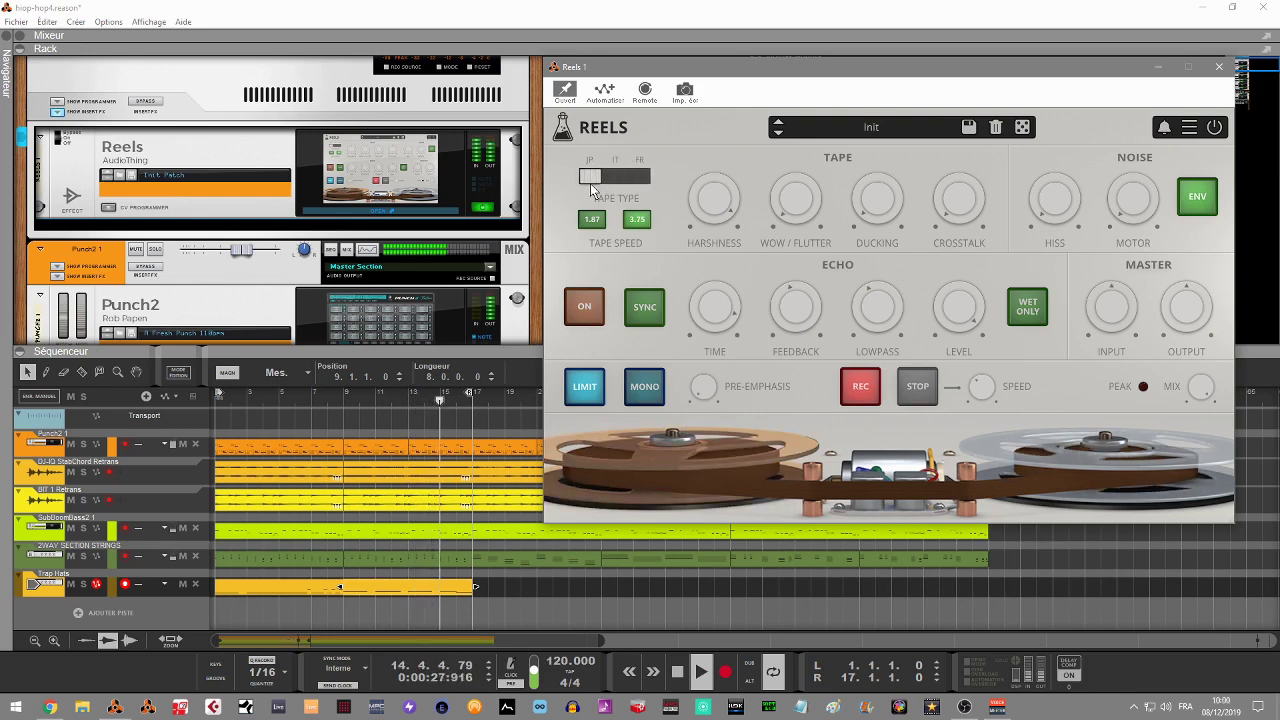
- Set Harshness to 35% and Wow / Flutter to 48%, switching the tape type to IT and then FR
left_click_drag(713, 194, 728, 329)
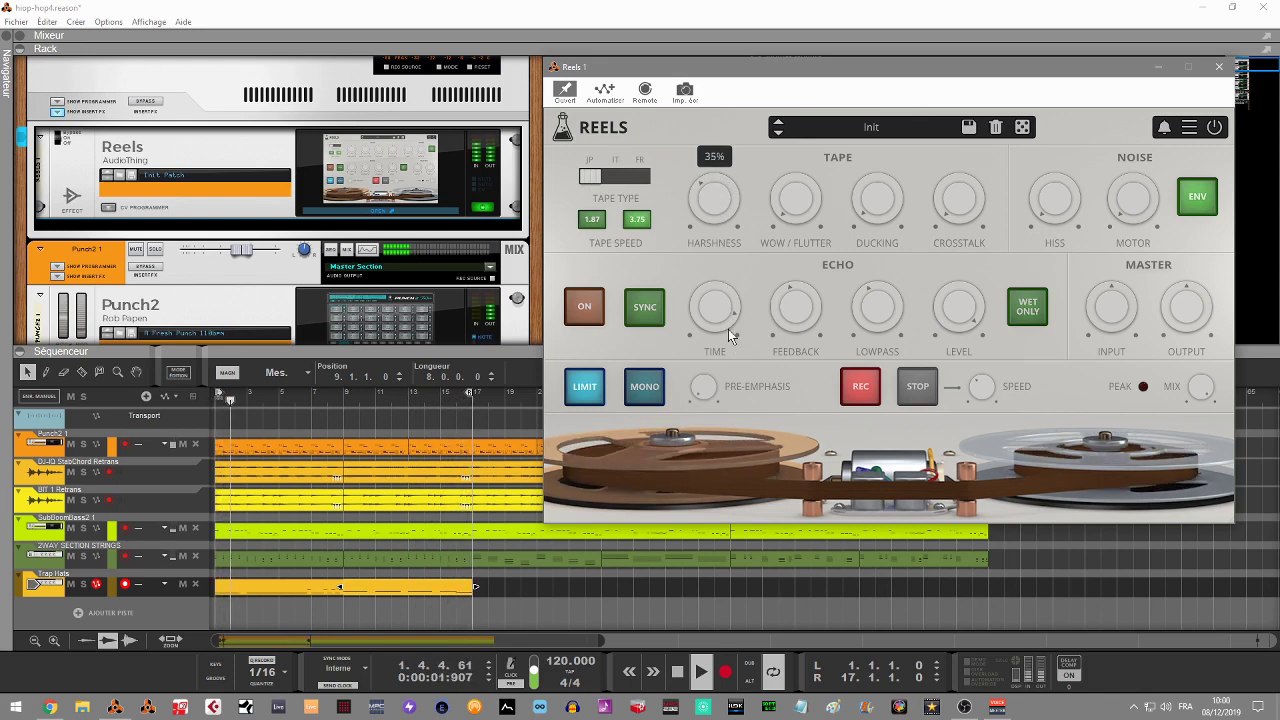
left_click(787, 215)
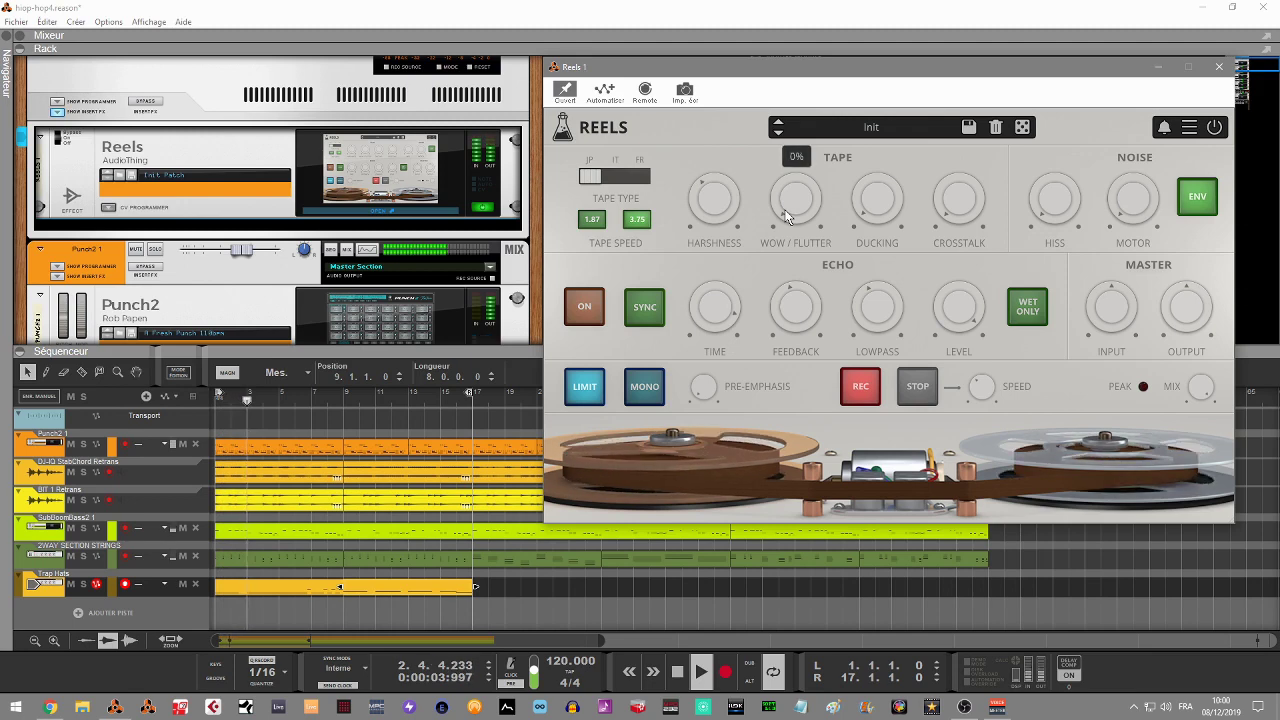
left_click_drag(785, 201, 755, 19)
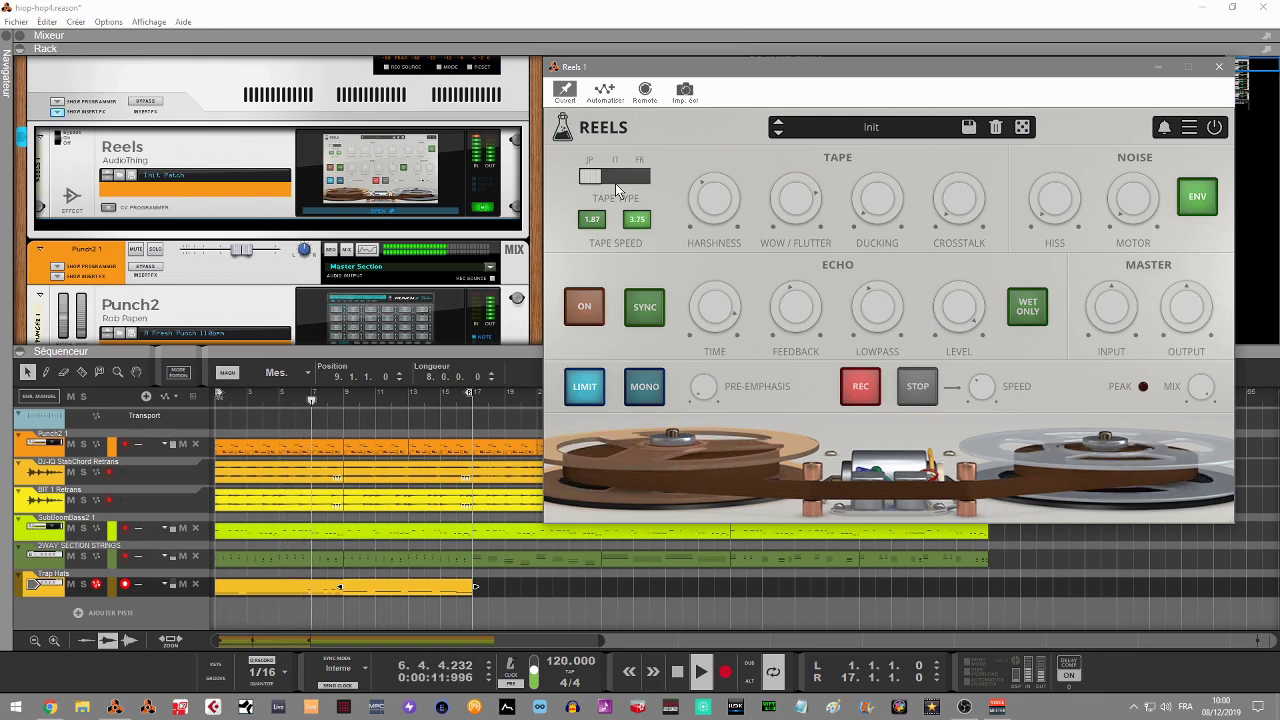
left_click_drag(597, 176, 616, 175)
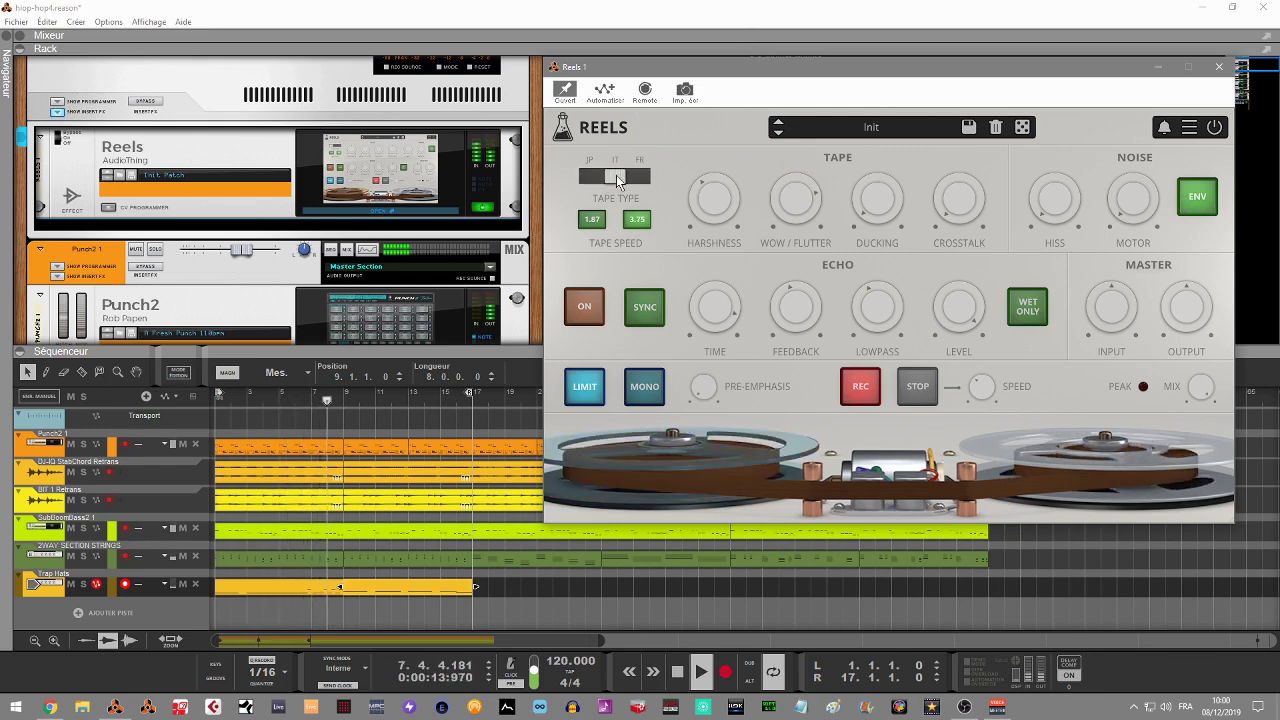
left_click_drag(619, 174, 645, 176)
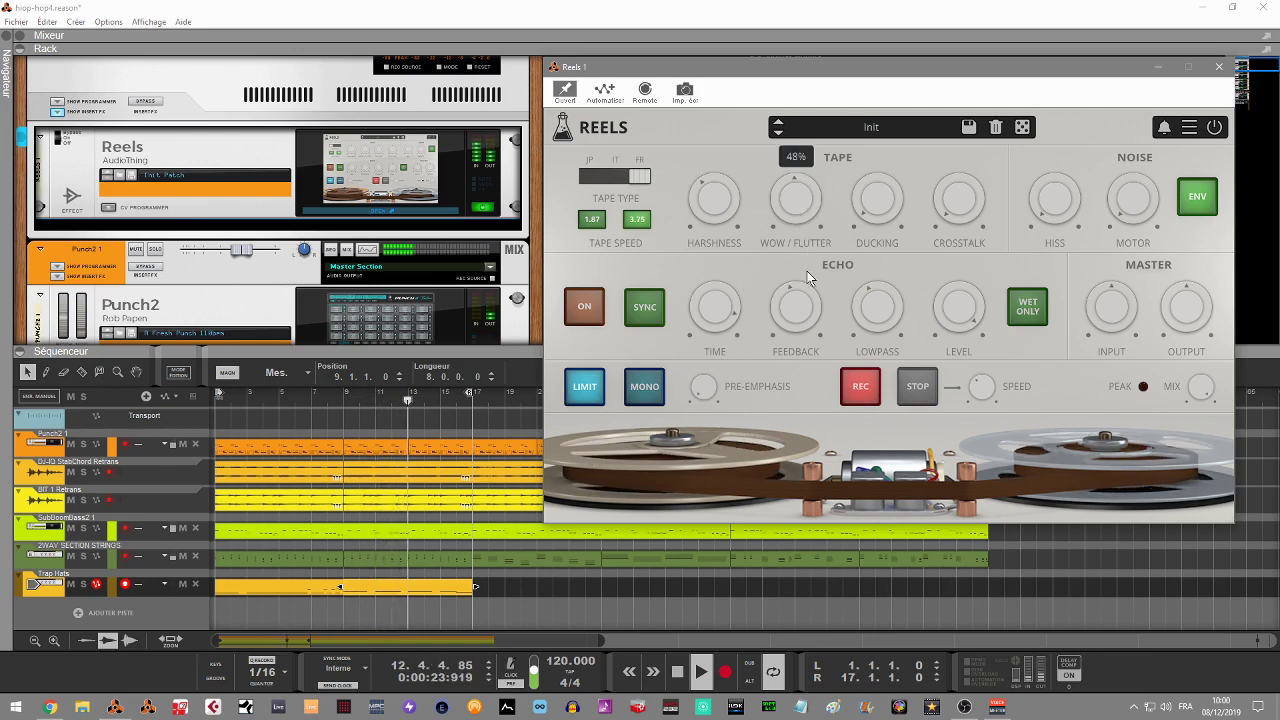
- Raise Ducking and Hiss, and bring the Motor noise up to about 36%
mouse_move(866, 180)
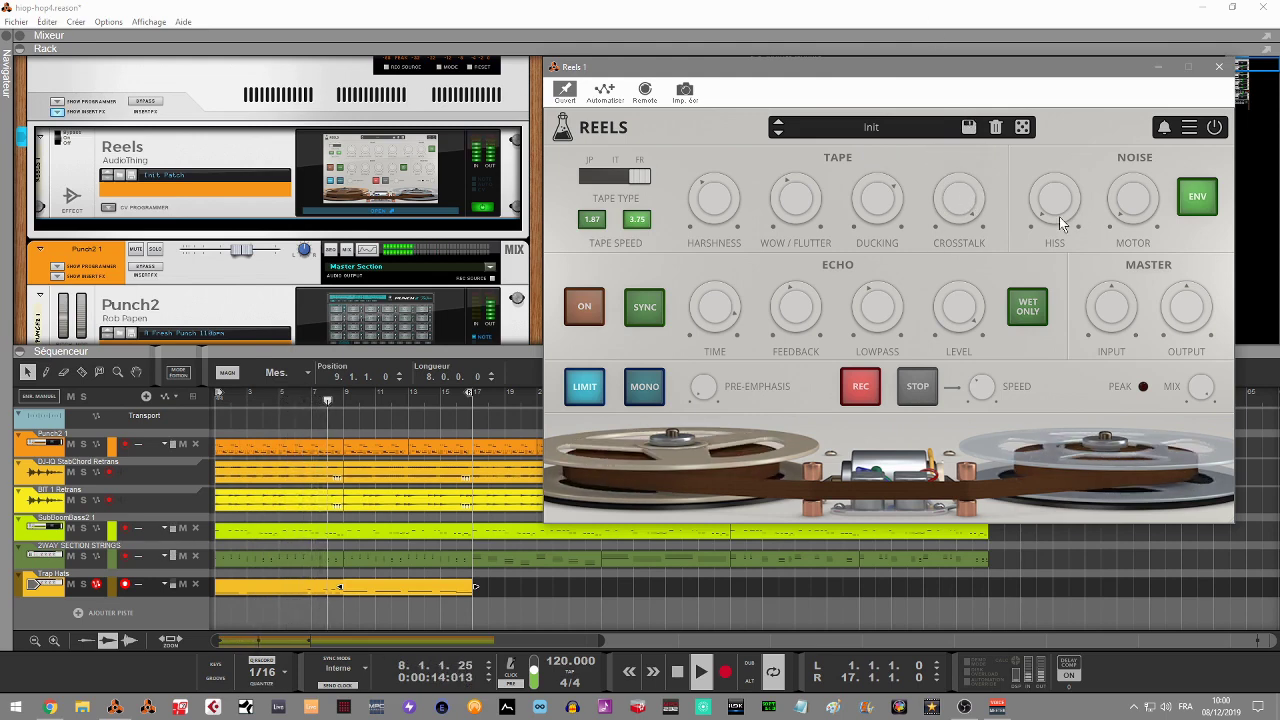
left_click_drag(1056, 210, 1048, 163)
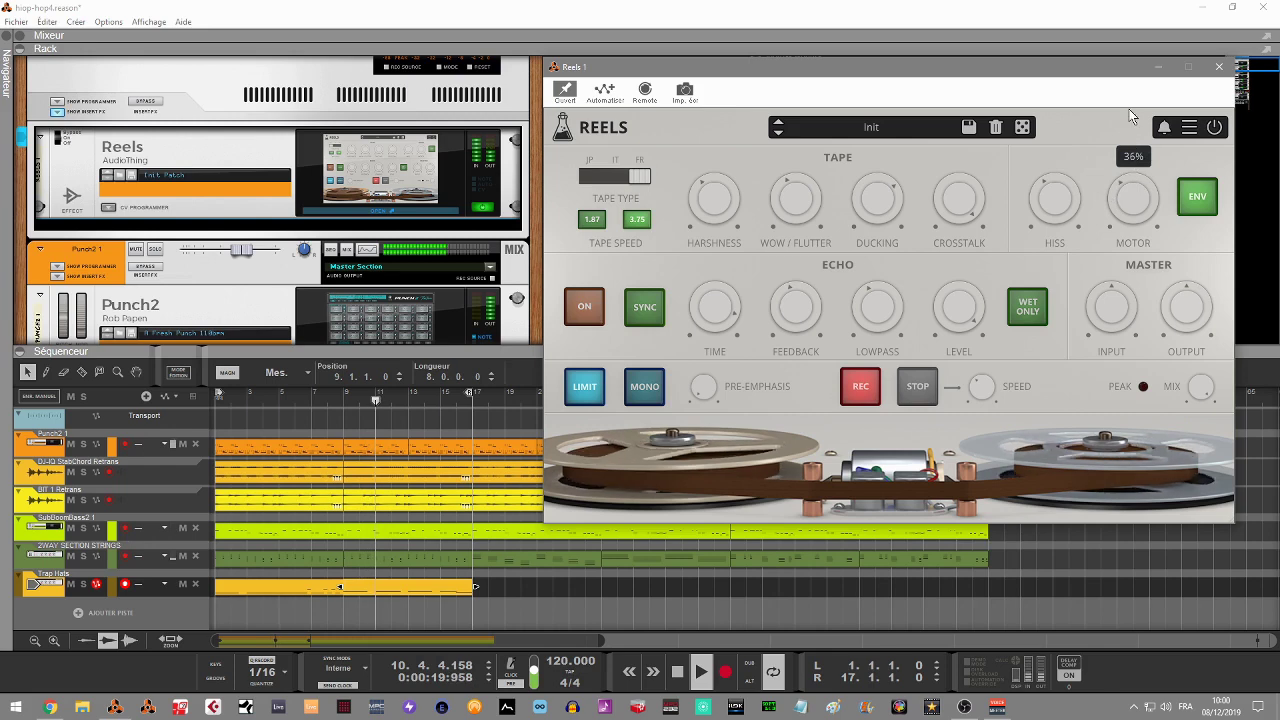
left_click_drag(1125, 99, 1122, 112)
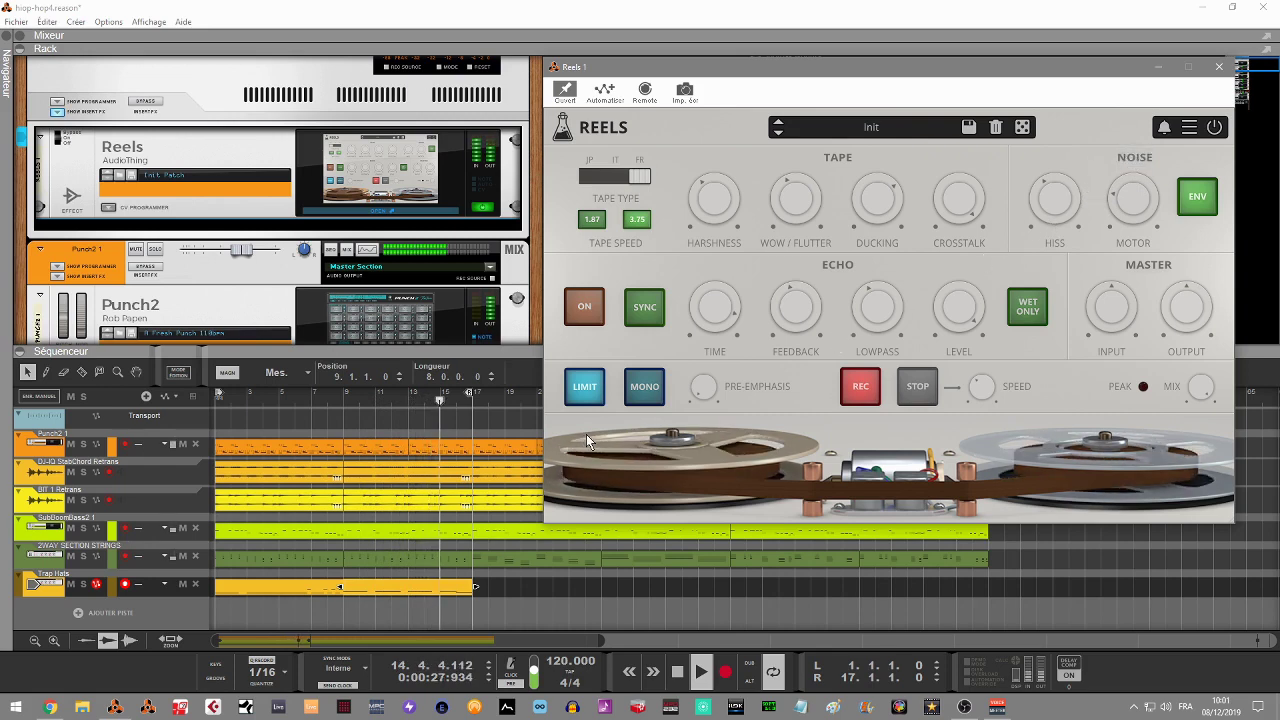
- Turn the limiter off and back on to compare the sound, and raise Pre-Emphasis
left_click(590, 391)
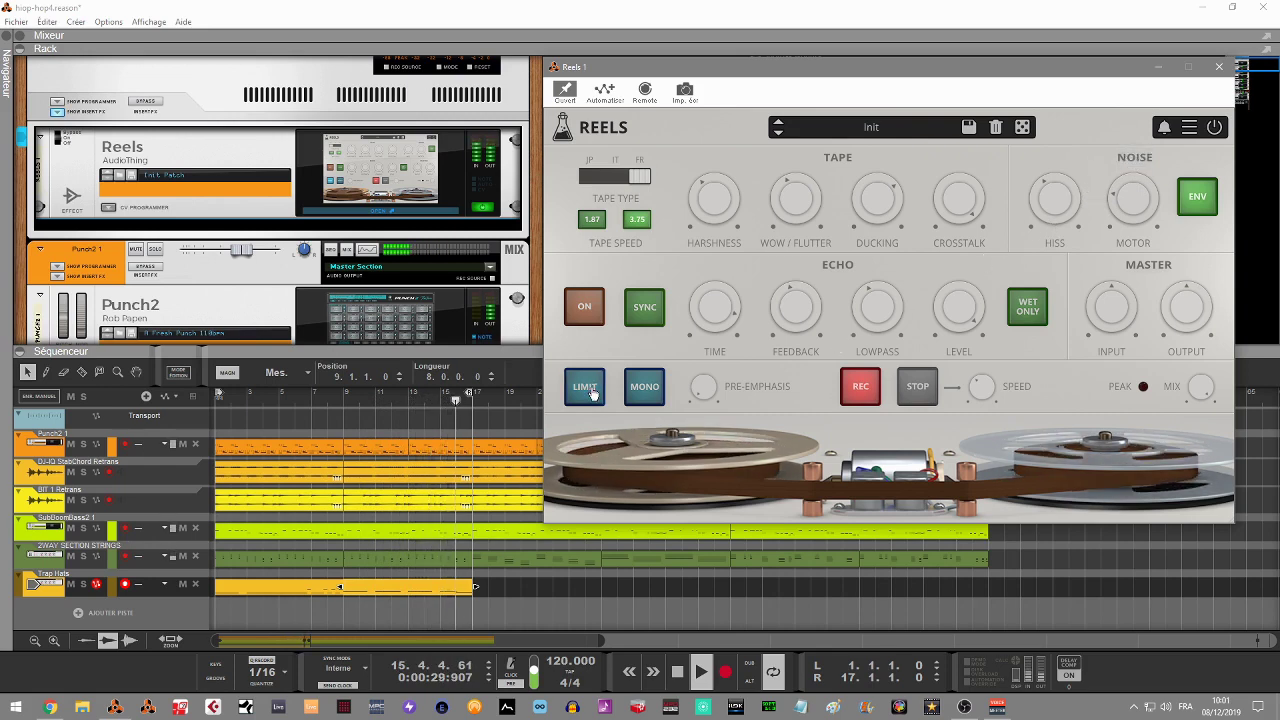
left_click(588, 390)
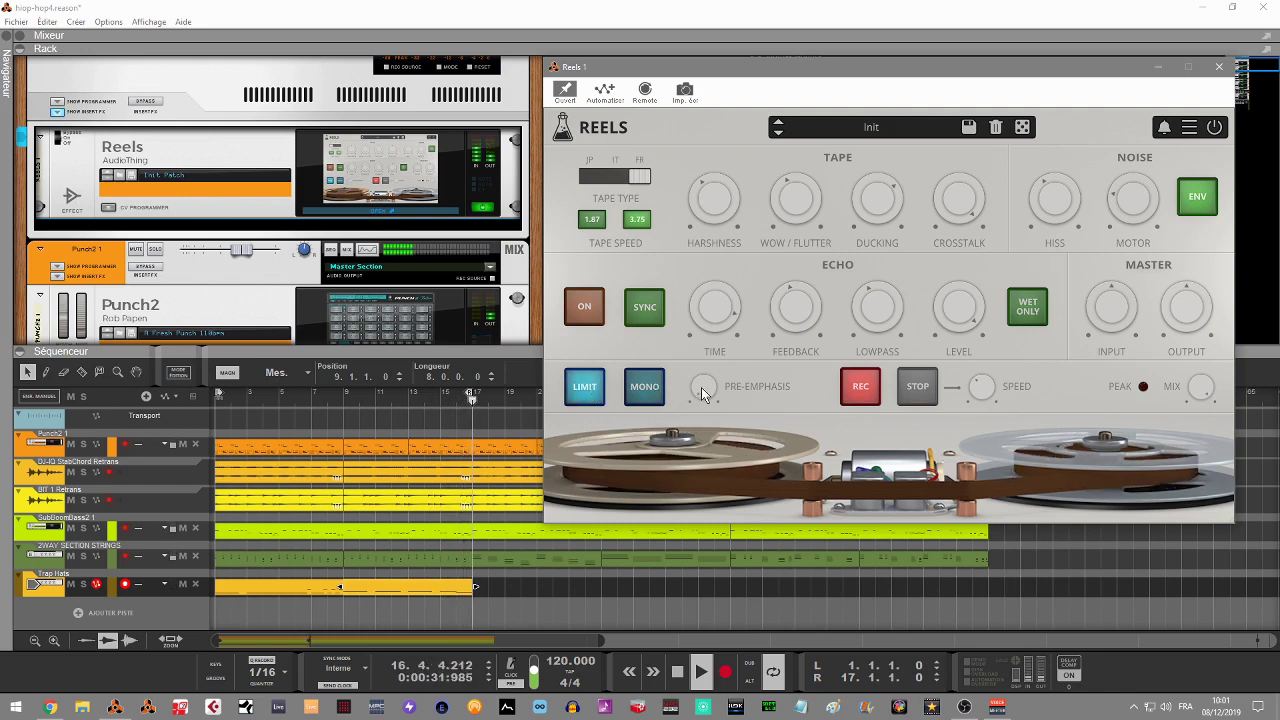
mouse_move(704, 387)
left_click_drag(700, 343, 678, 211)
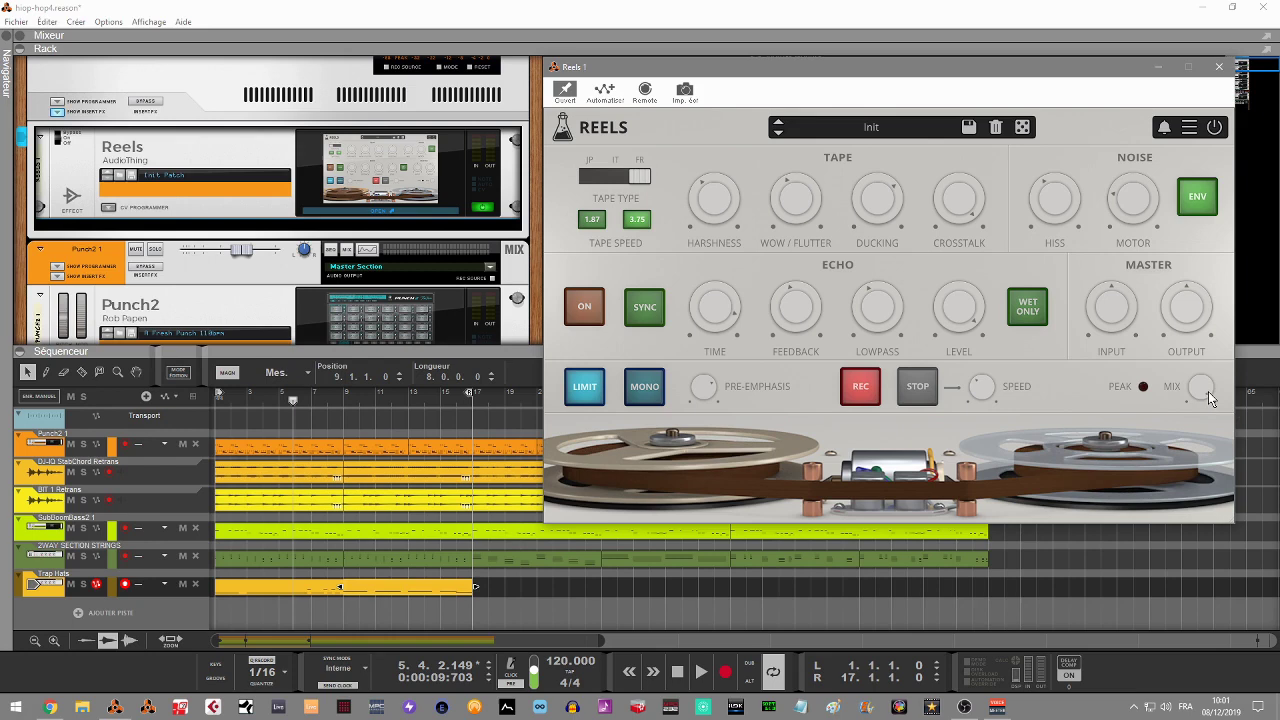
- Resume playback, lower the Mix to compare with the dry sound, and bring it back up past 38%
mouse_move(1211, 405)
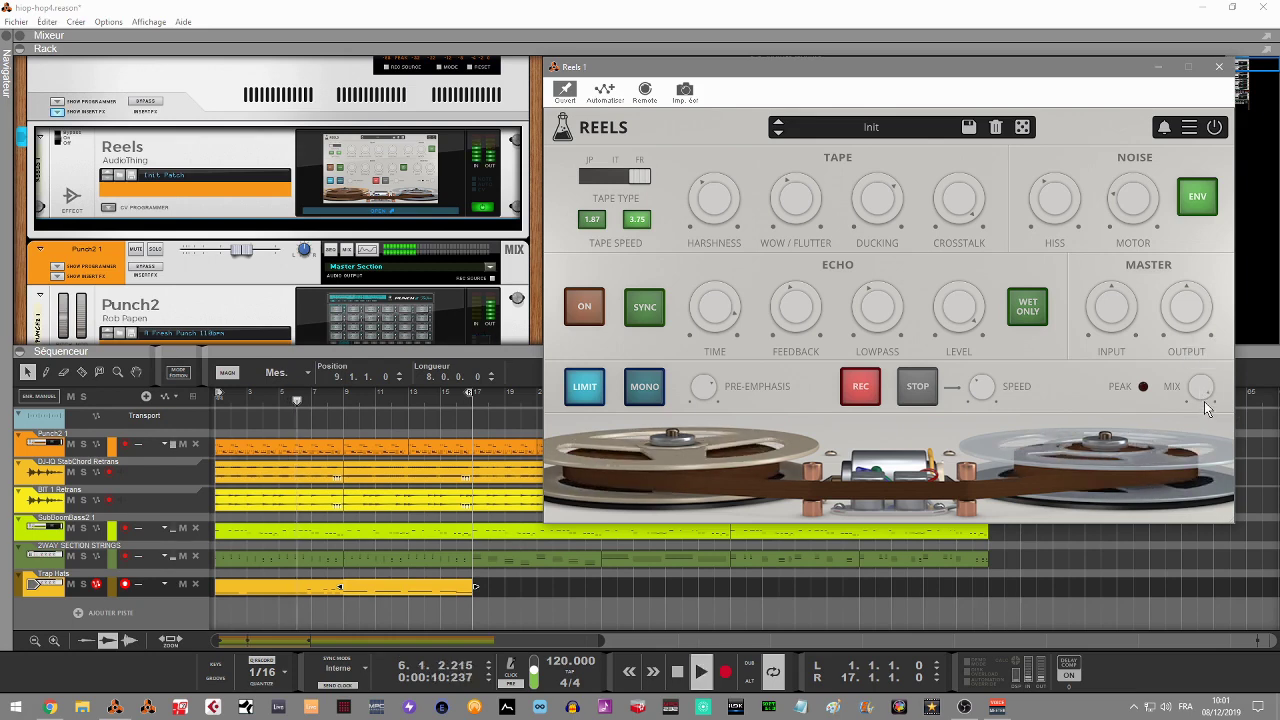
left_click_drag(1201, 386, 1219, 535)
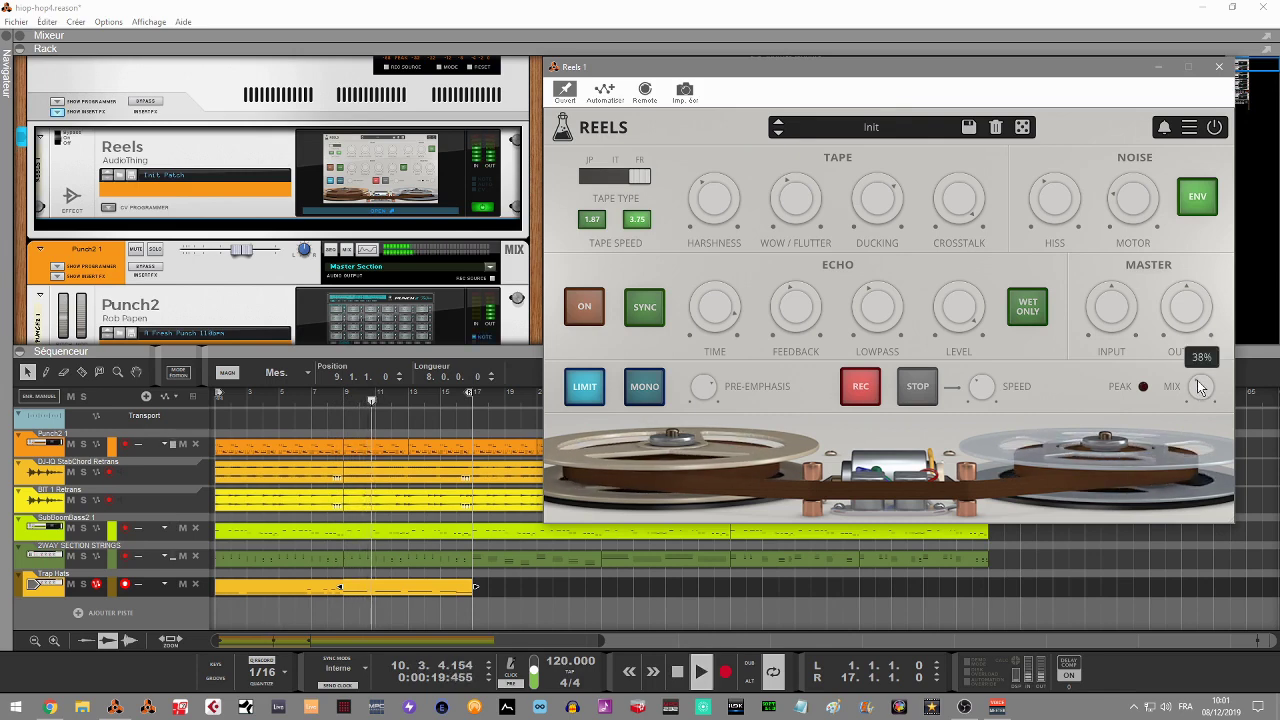
left_click_drag(1200, 392, 1189, 368)
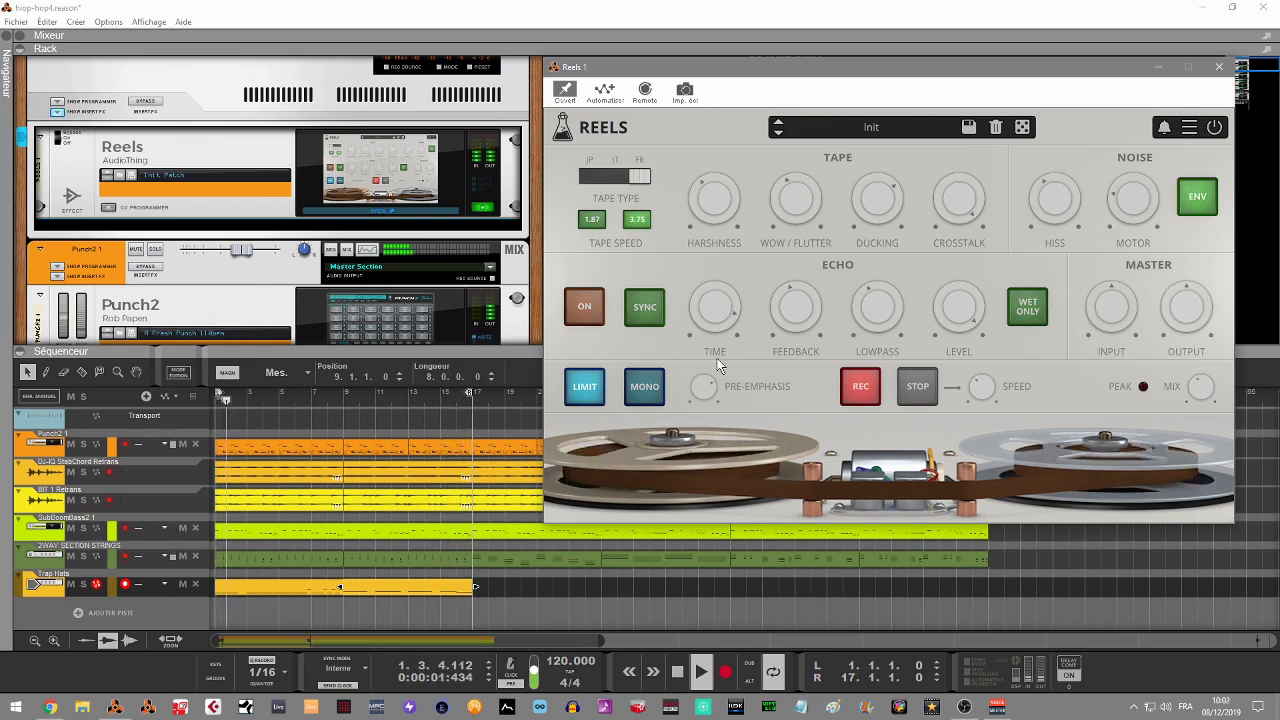
- Turn down Pre-Emphasis, raise Wow / Flutter to 70%, and switch the tape type through IT to JP
mouse_move(706, 388)
left_click_drag(706, 388, 772, 648)
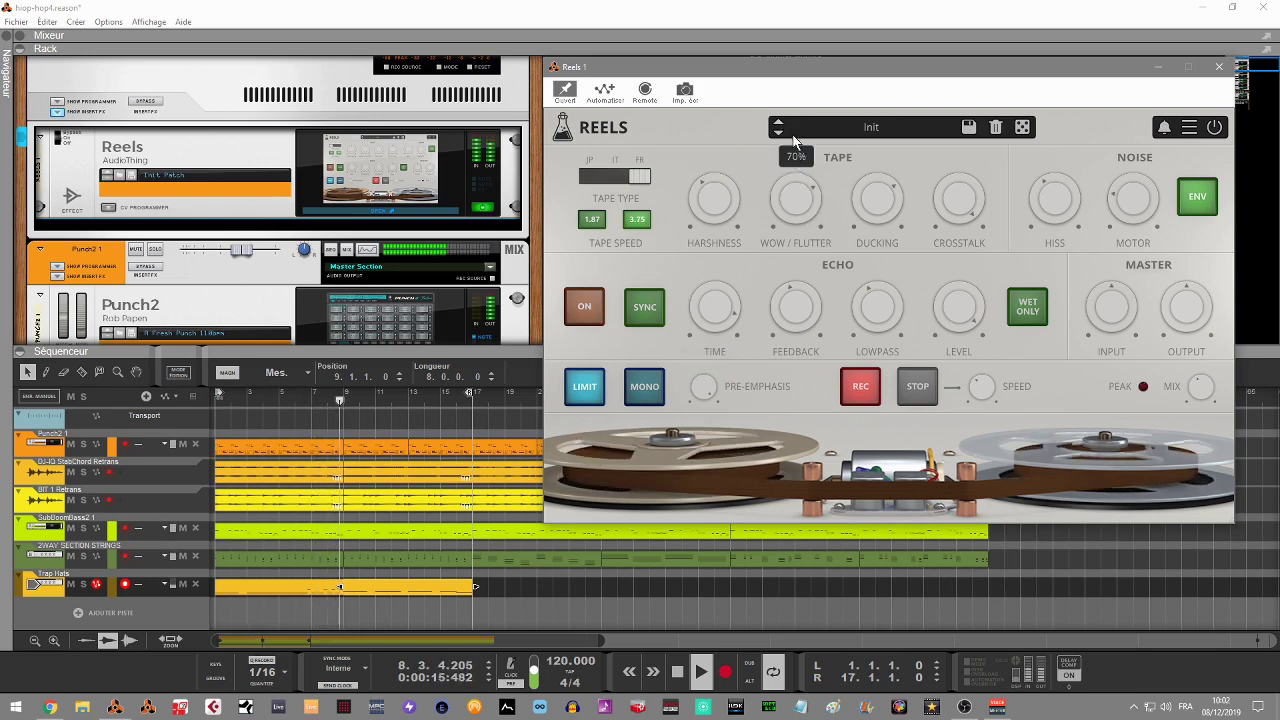
left_click(616, 176)
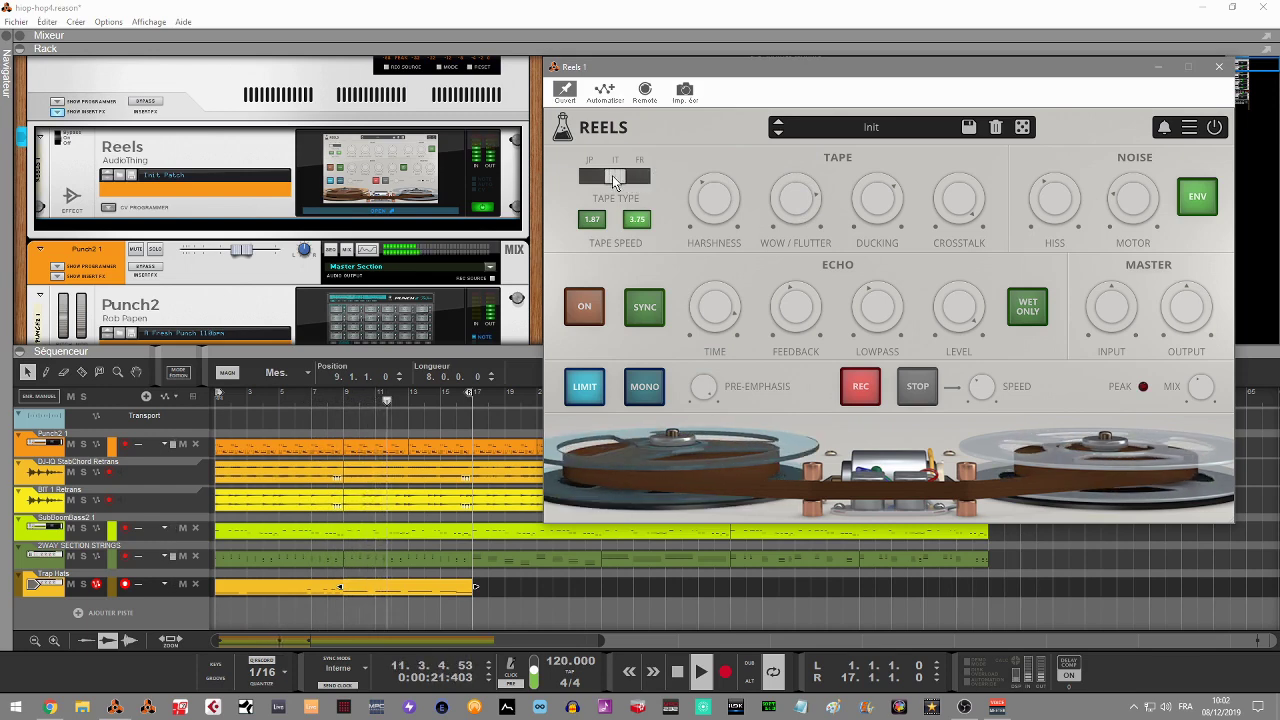
left_click_drag(612, 175, 571, 176)
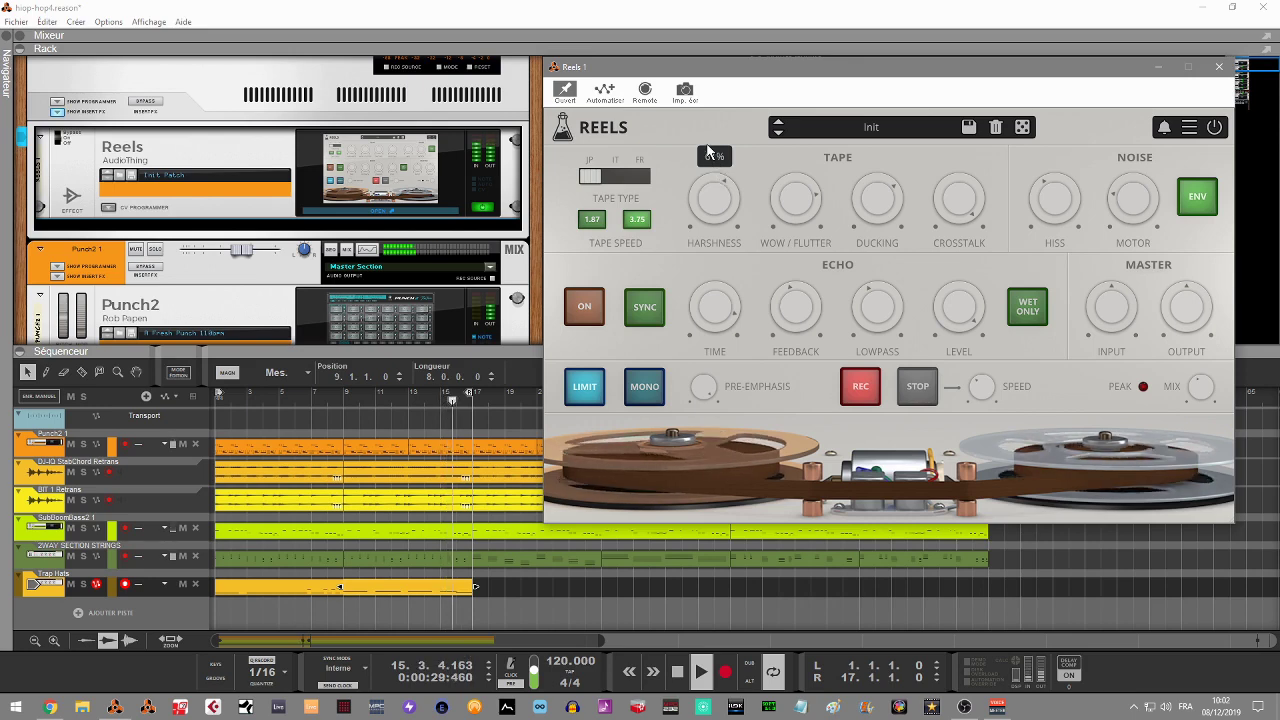
- Turn down Wow / Flutter and Ducking, and compare the Mix at 48% before returning it to 100%
left_click_drag(793, 200, 821, 252)
left_click_drag(842, 308, 859, 354)
mouse_move(872, 214)
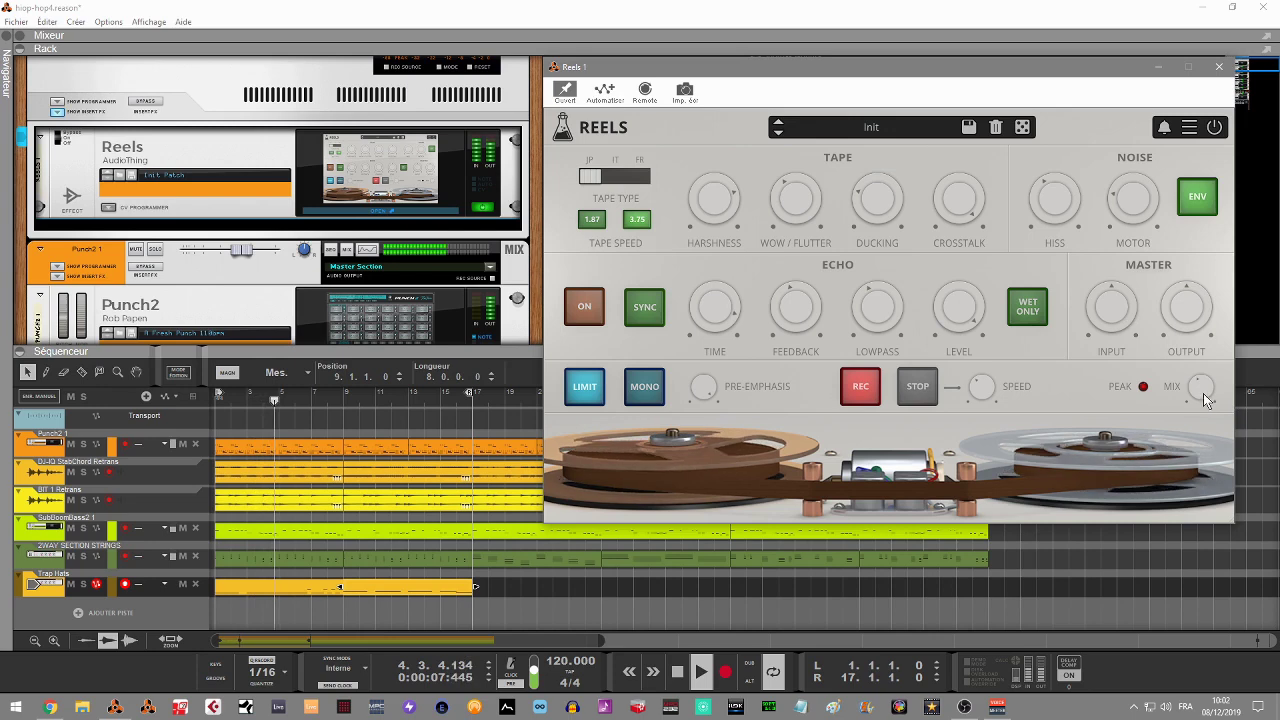
mouse_move(1203, 390)
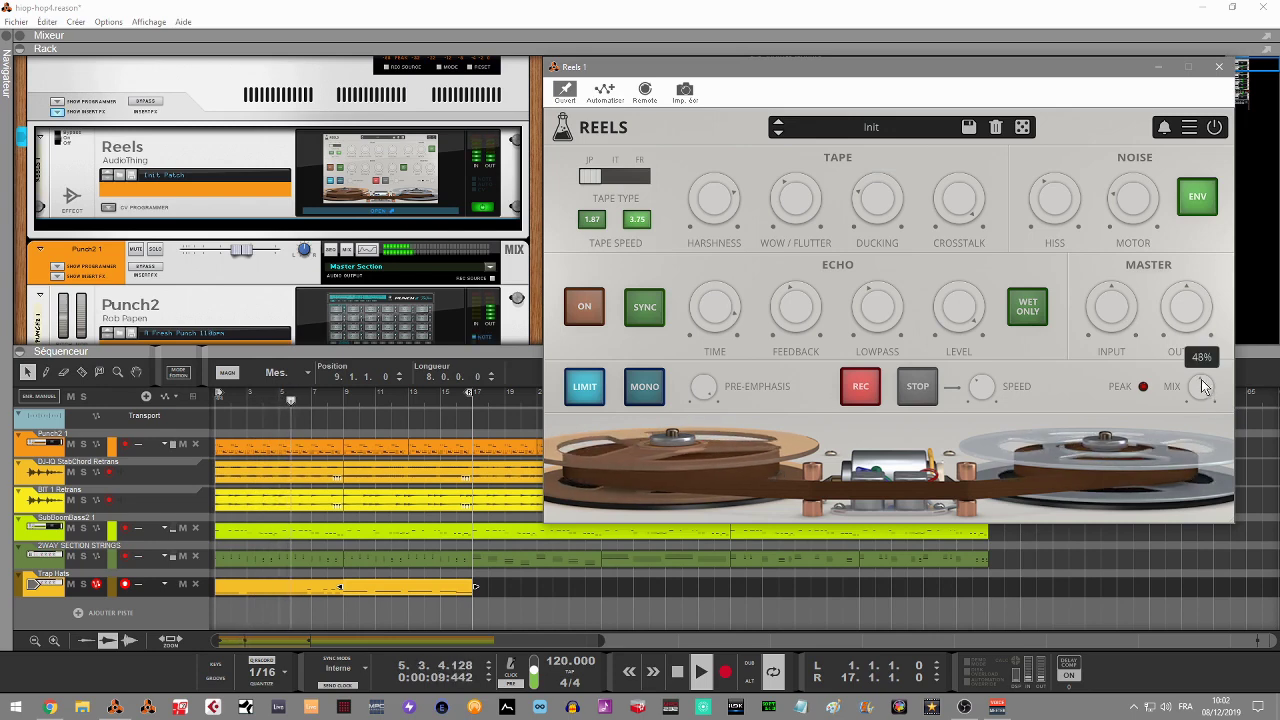
left_click_drag(1203, 387, 1161, 211)
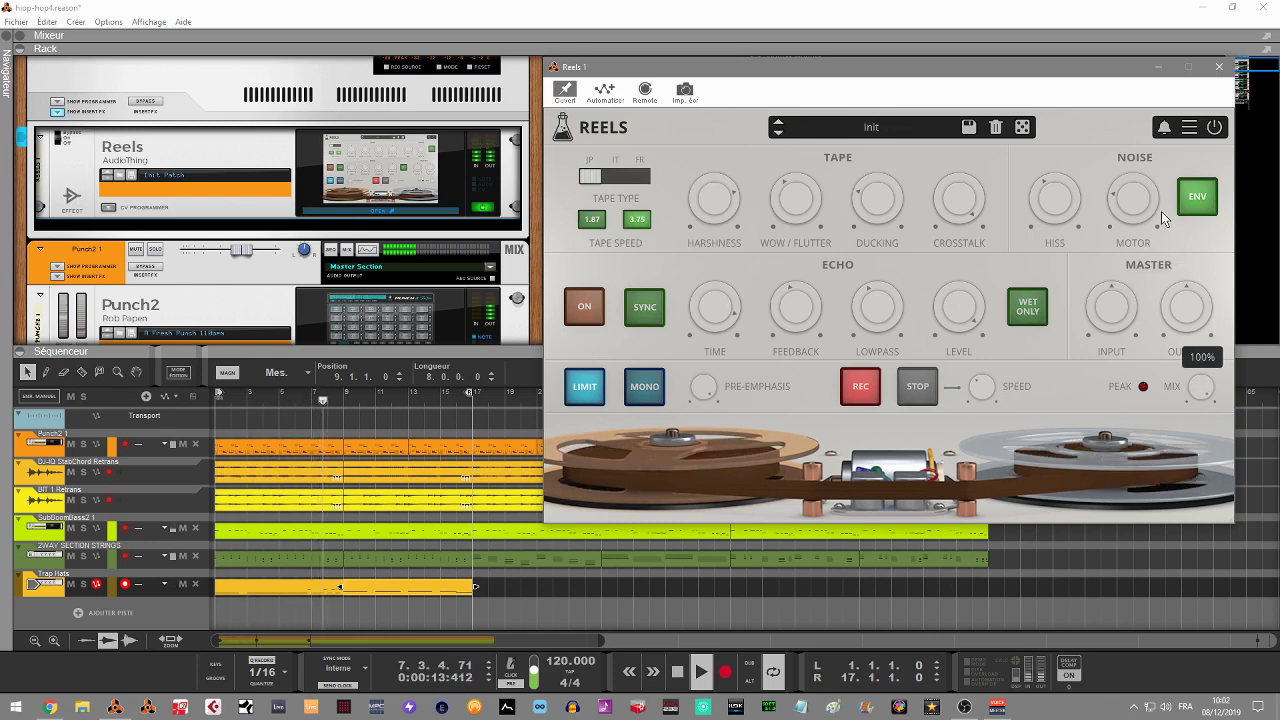
- Turn down Pre-Emphasis and readjust Crosstalk to about the middle of its range
mouse_move(710, 391)
left_click_drag(716, 414, 789, 615)
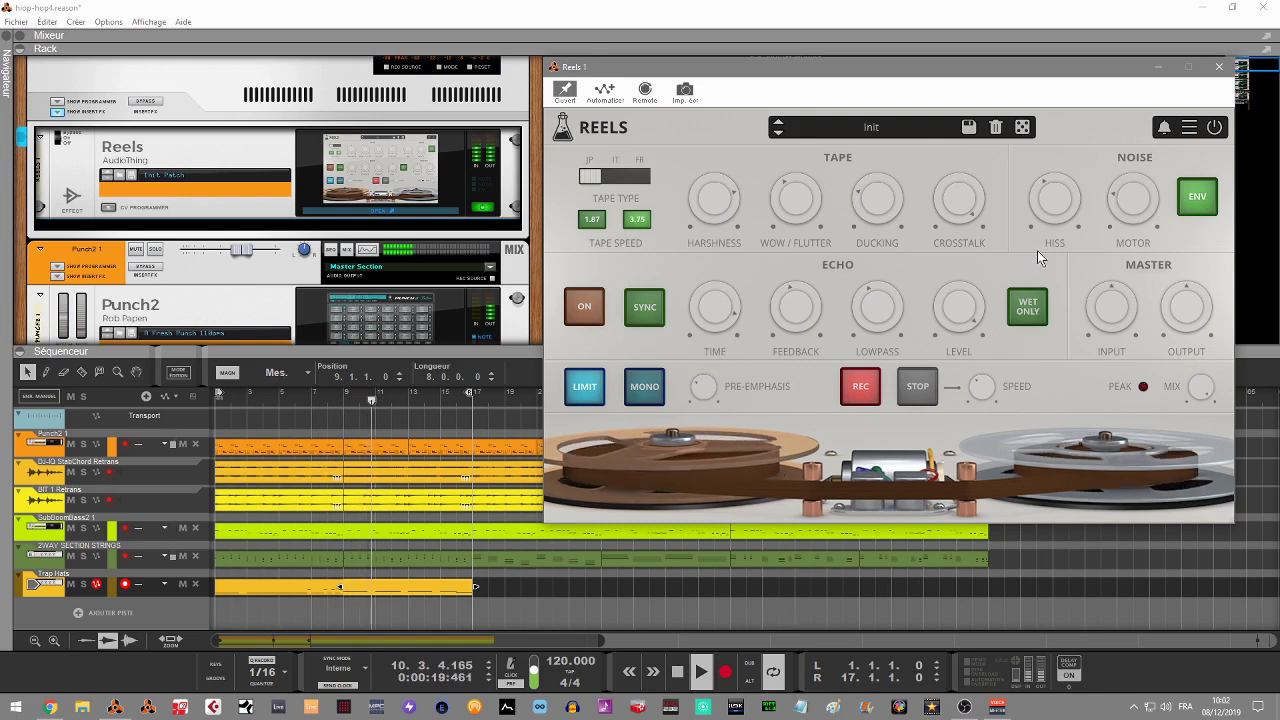
left_click_drag(967, 207, 1200, 508)
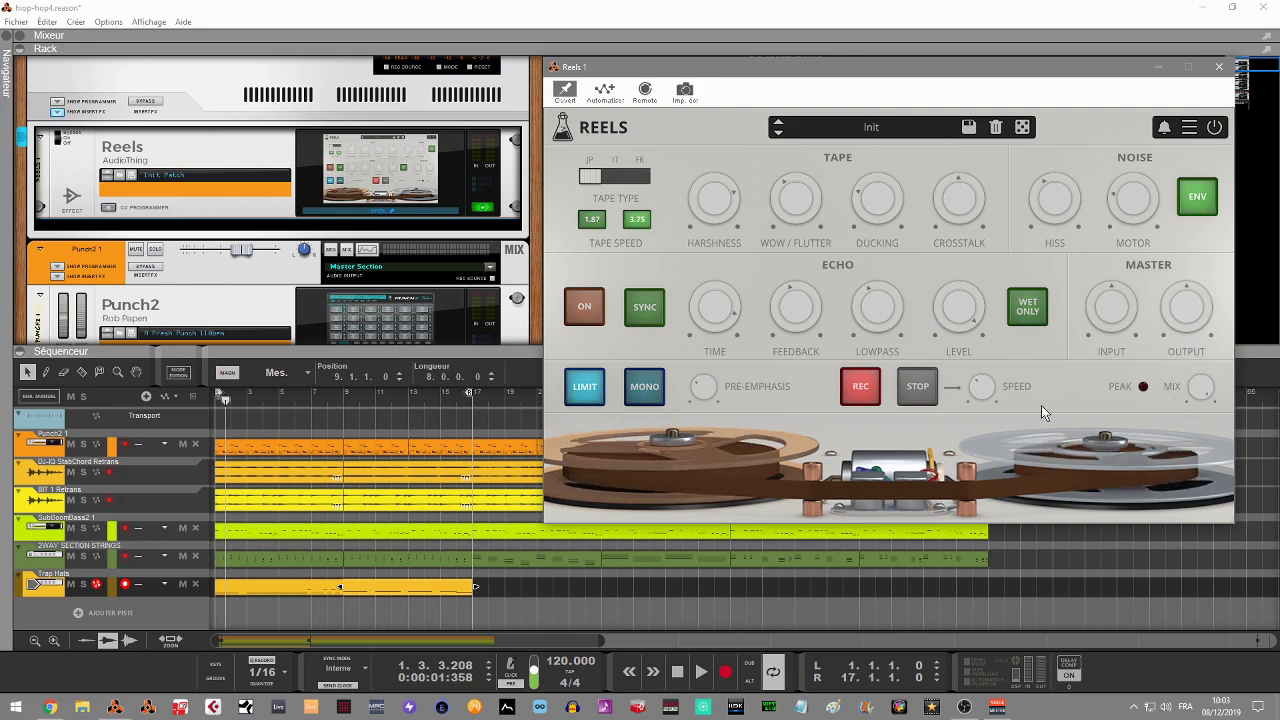
- Trigger the tape stop effect on the playing song, set its Speed to 0.60 sec, and trigger it again
left_click(917, 388)
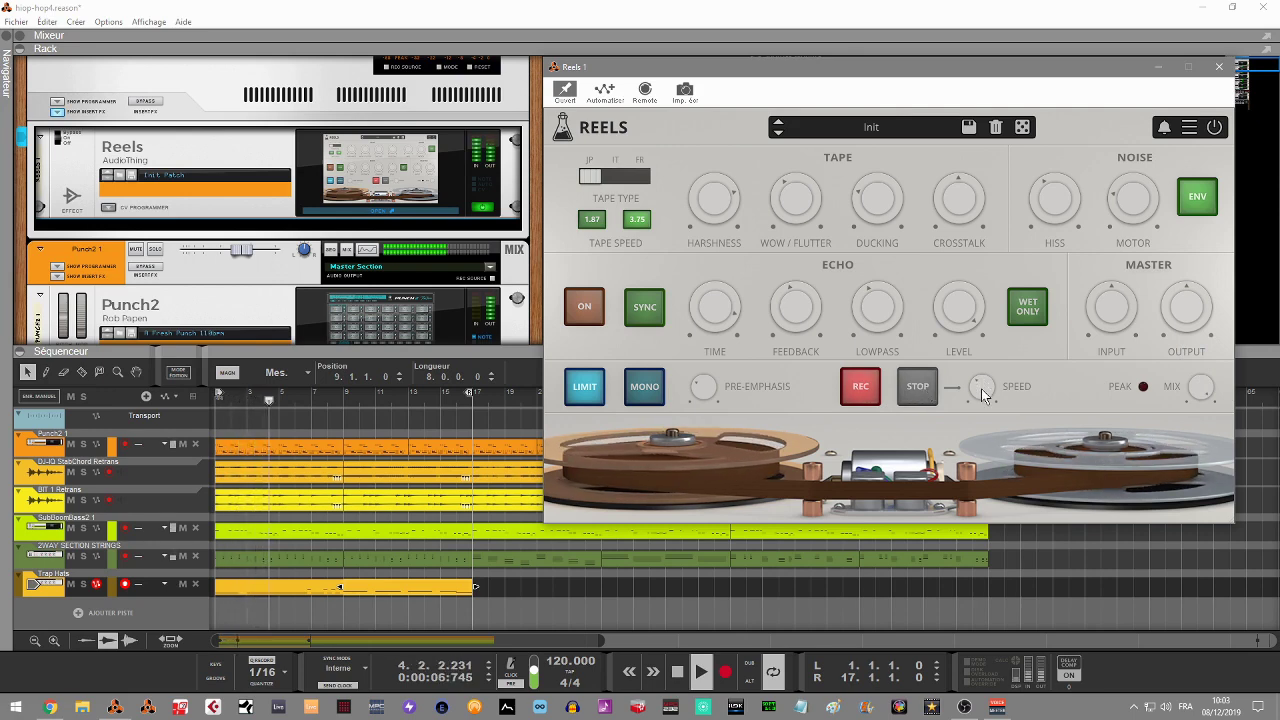
mouse_move(984, 399)
left_click_drag(984, 399, 985, 418)
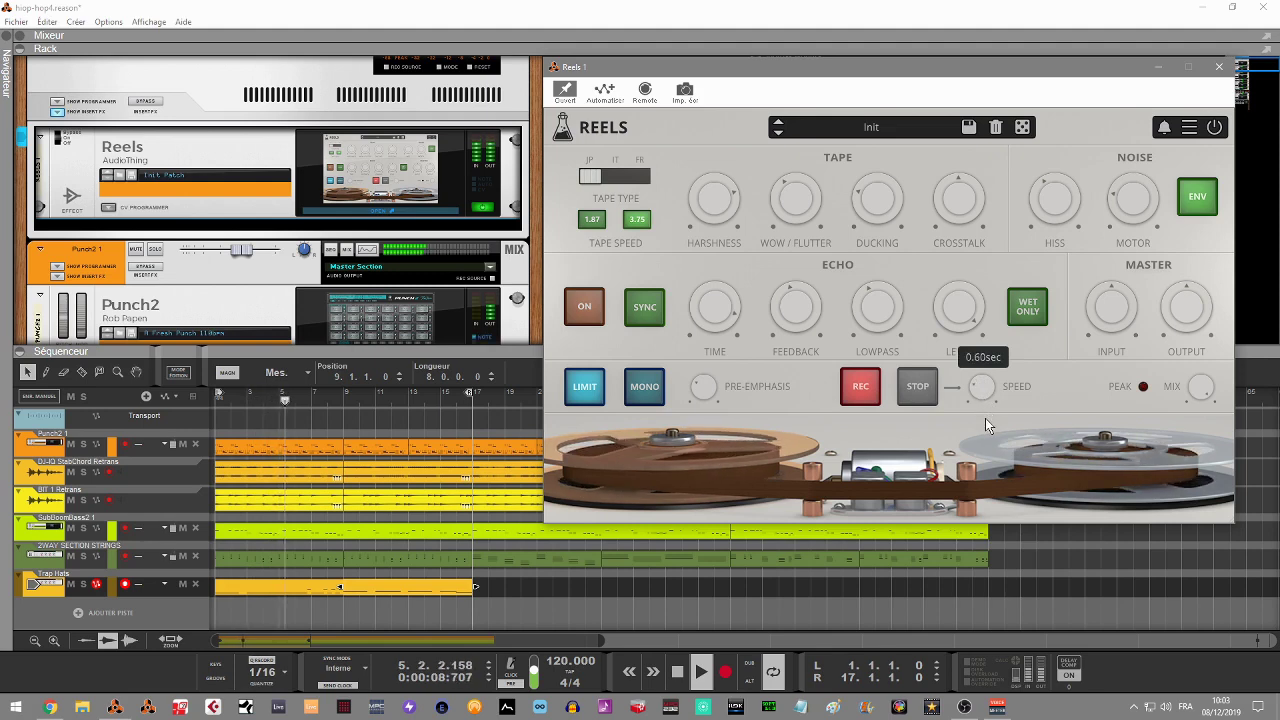
left_click(918, 388)
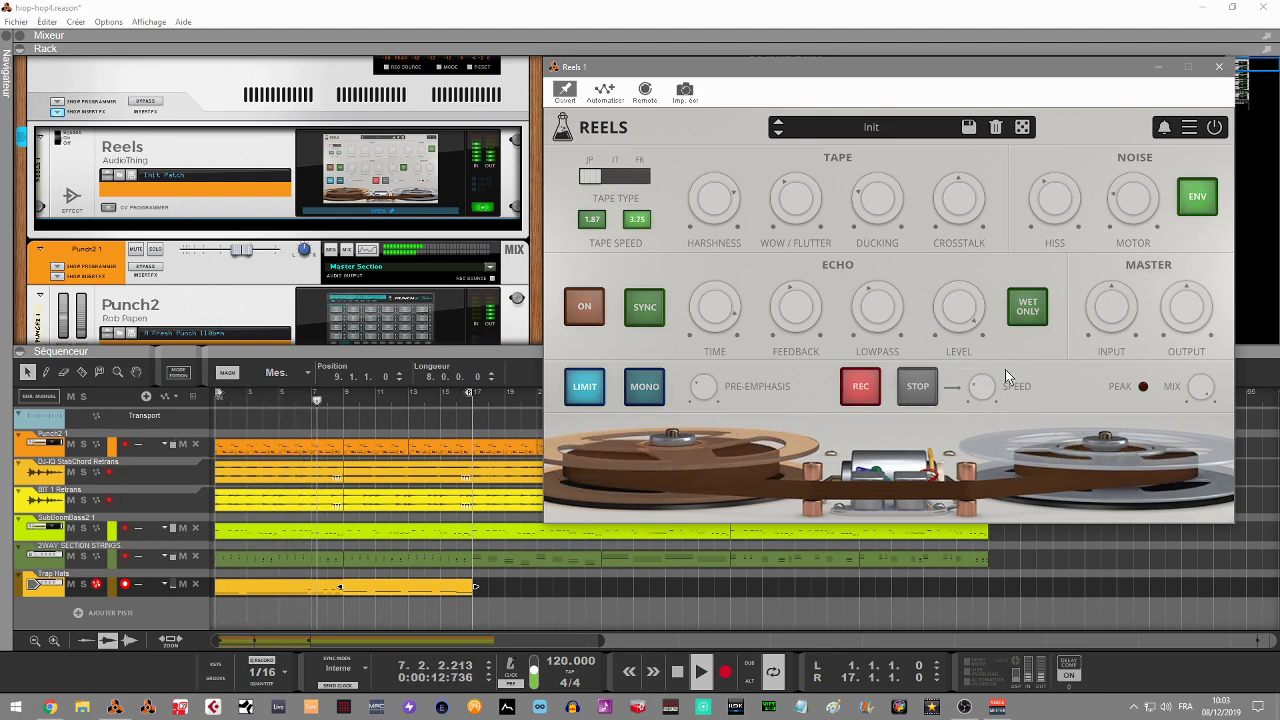
- Audition the tape stop with its Speed at 5.44 sec and at 0.09 sec
left_click_drag(983, 390, 995, 340)
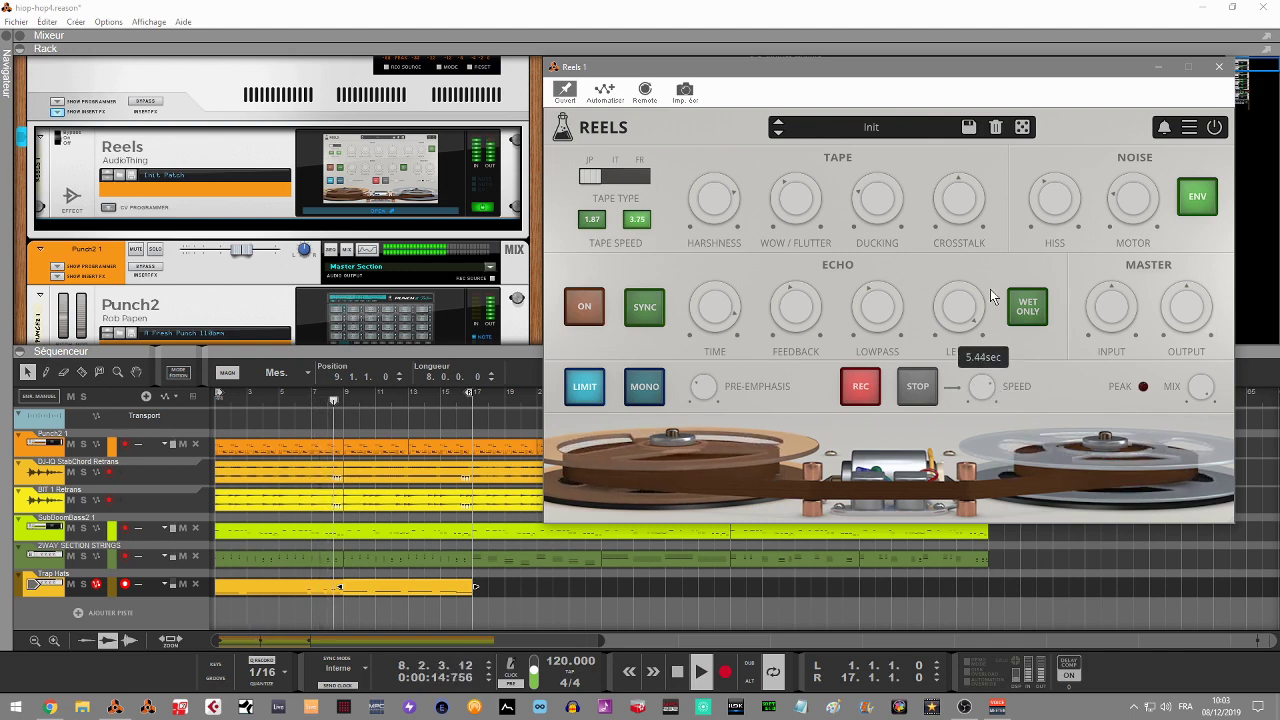
left_click(918, 390)
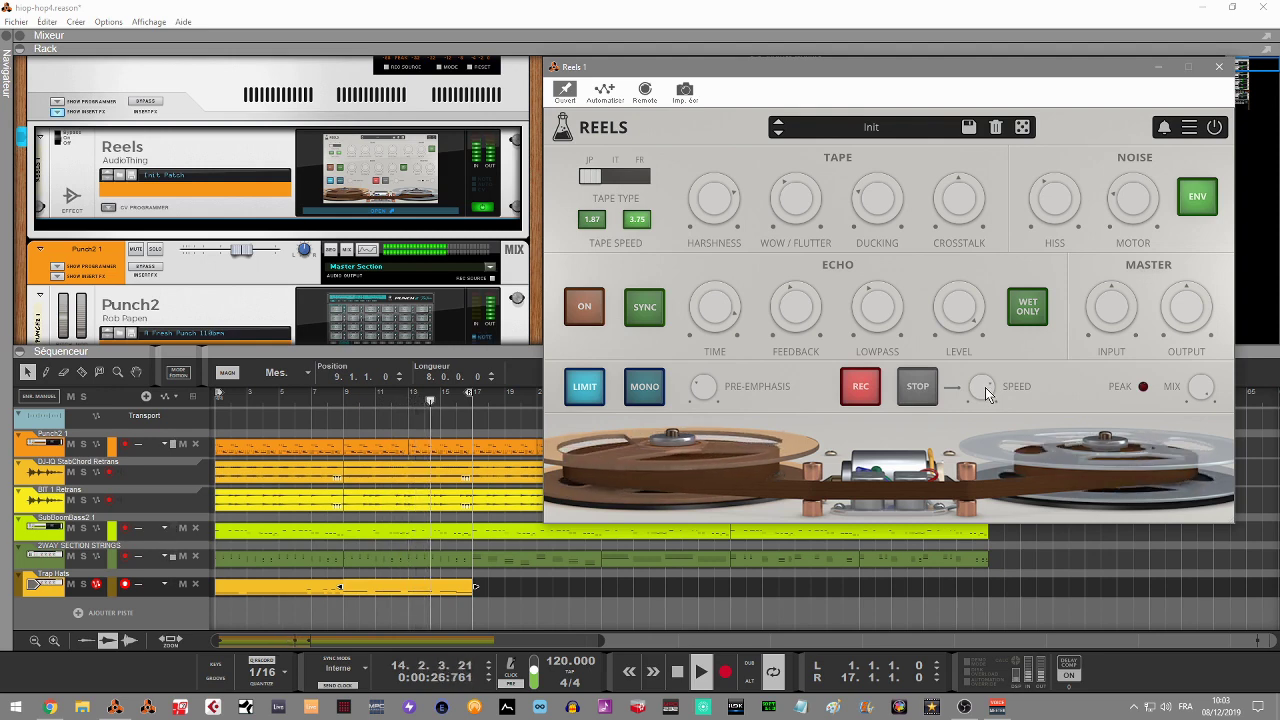
left_click_drag(984, 396, 989, 474)
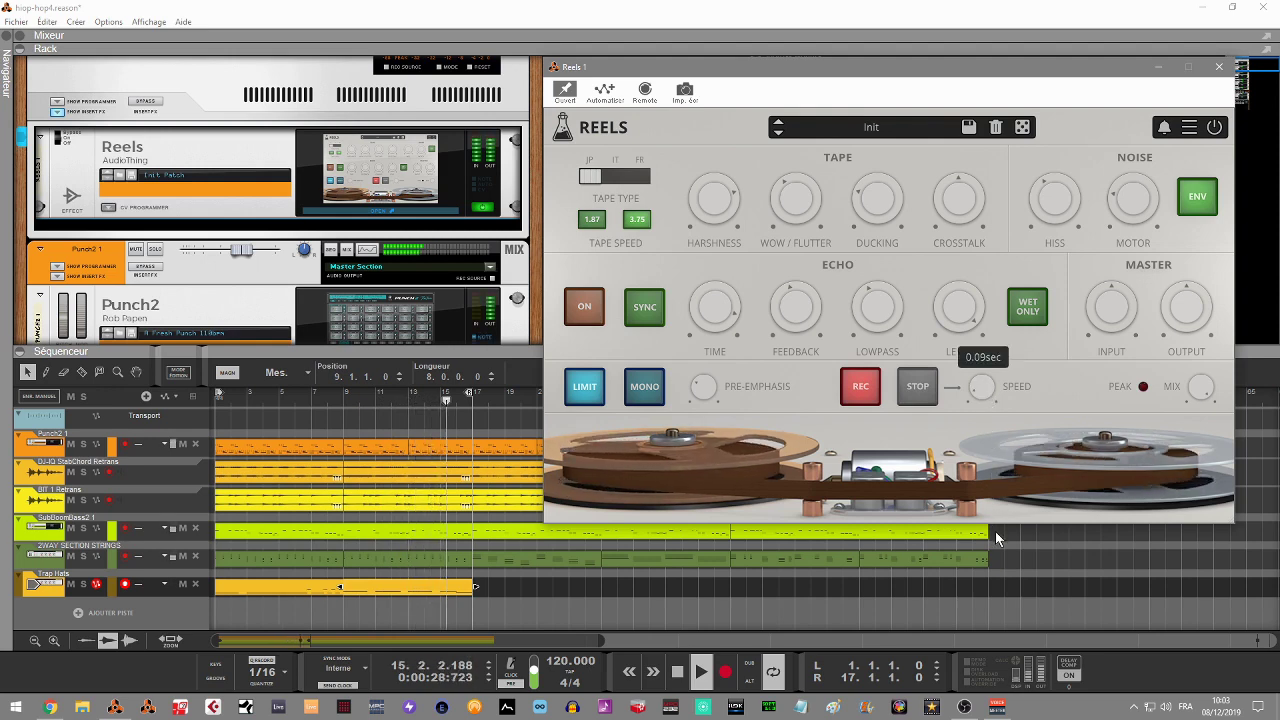
left_click(916, 391)
- Raise the tape stop Speed slightly and trigger the stop effect twice
left_click_drag(979, 385, 972, 355)
left_click(913, 400)
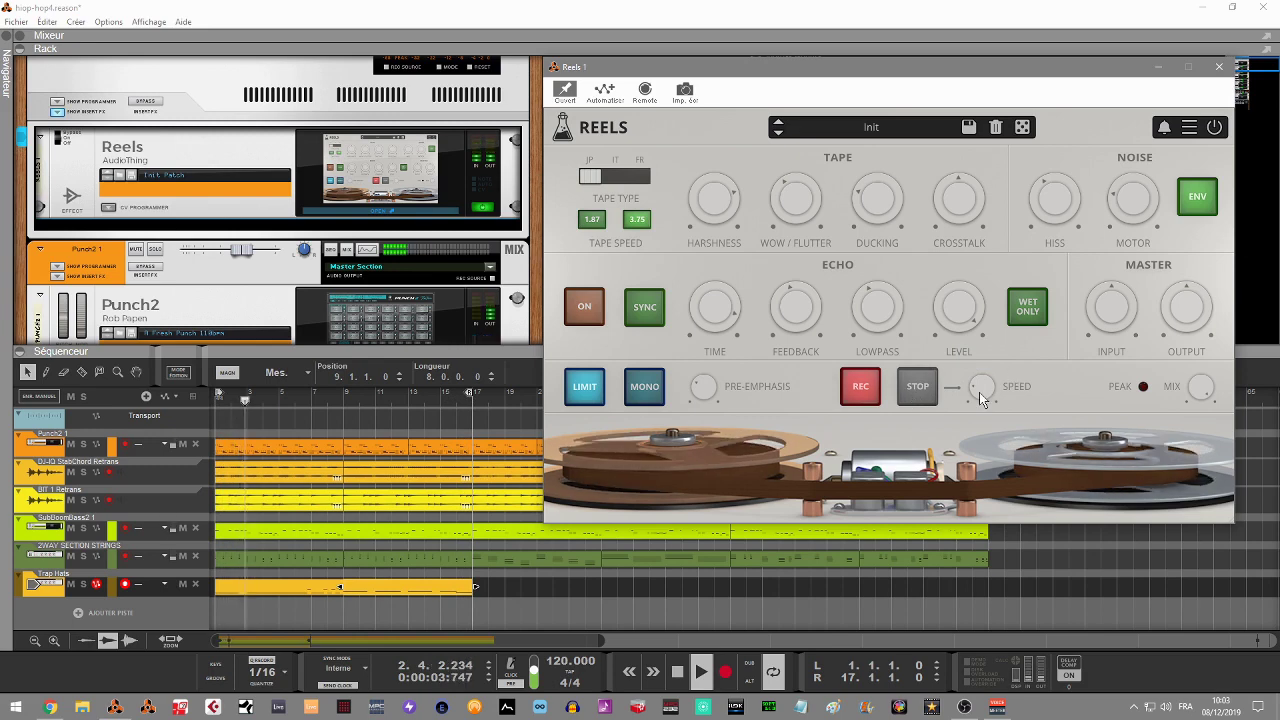
left_click(918, 392)
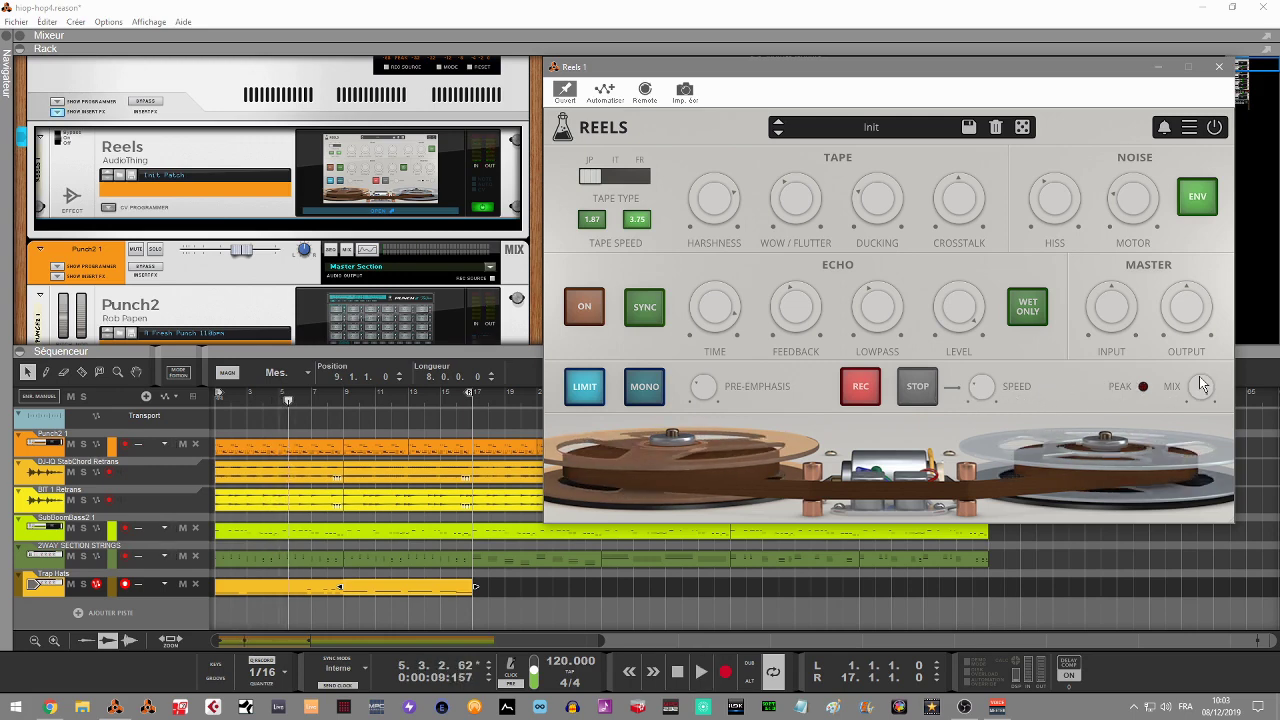
- Lower the Reels Mix to 40%
left_click_drag(1201, 385, 1205, 419)
left_click_drag(1214, 493, 1210, 510)
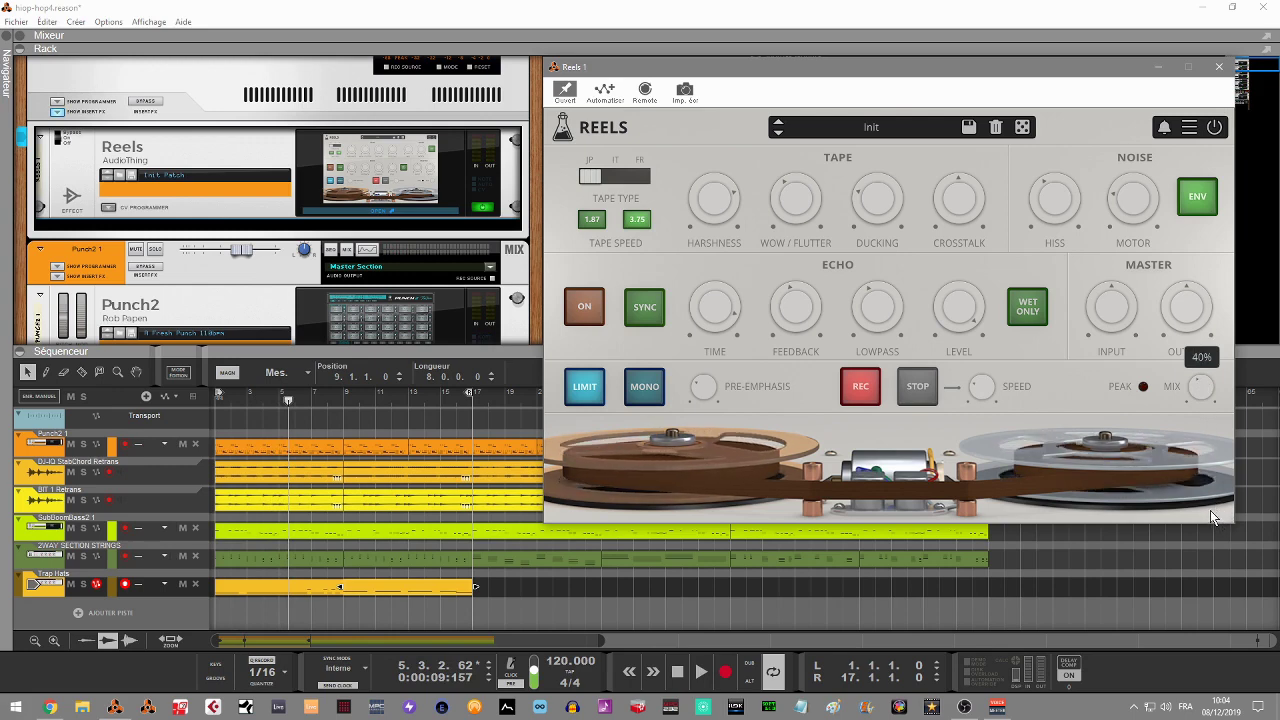
- Trigger the tape stop effect on the song at different Mix levels, raising the Mix through 51% and 70% to 89%
left_click(920, 396)
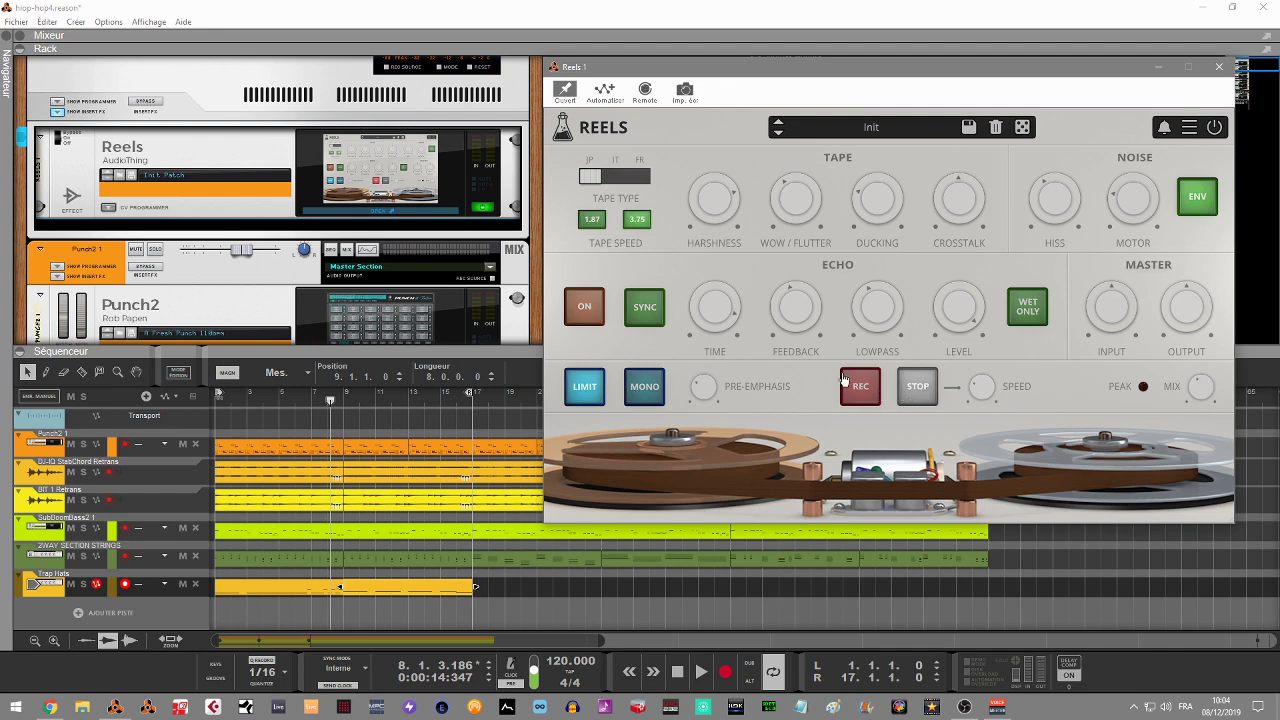
left_click(922, 395)
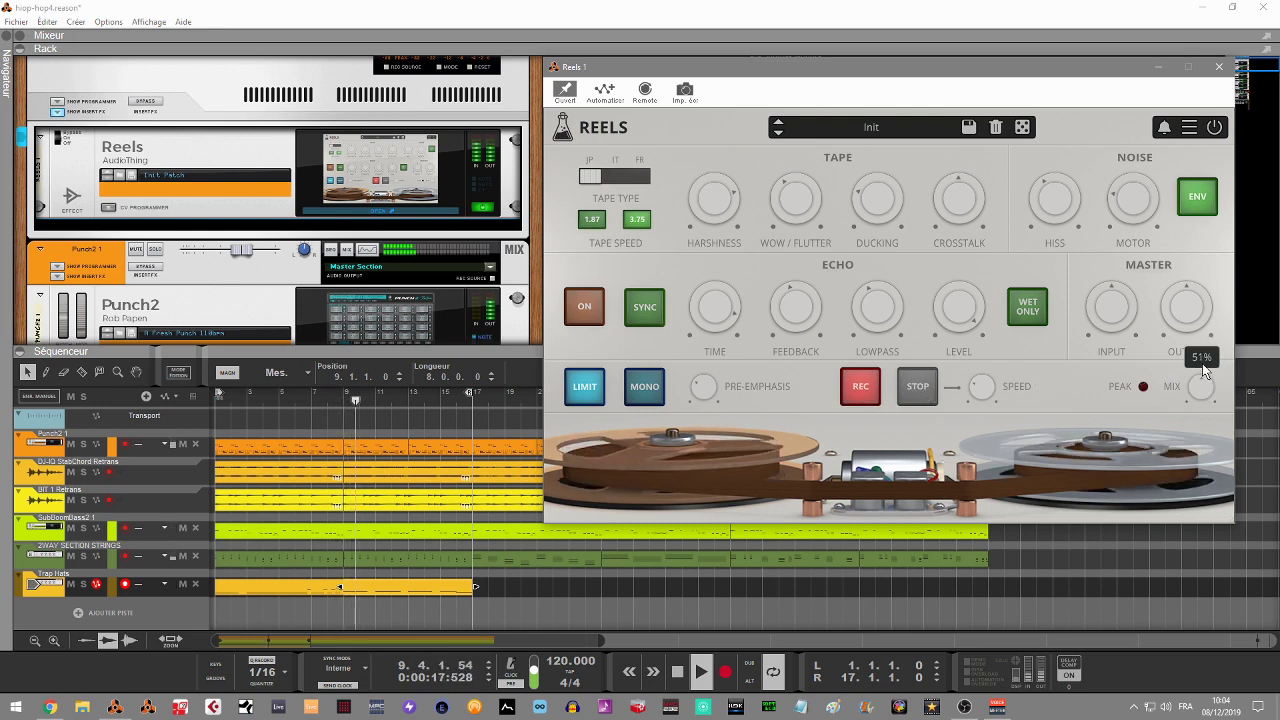
mouse_move(1190, 318)
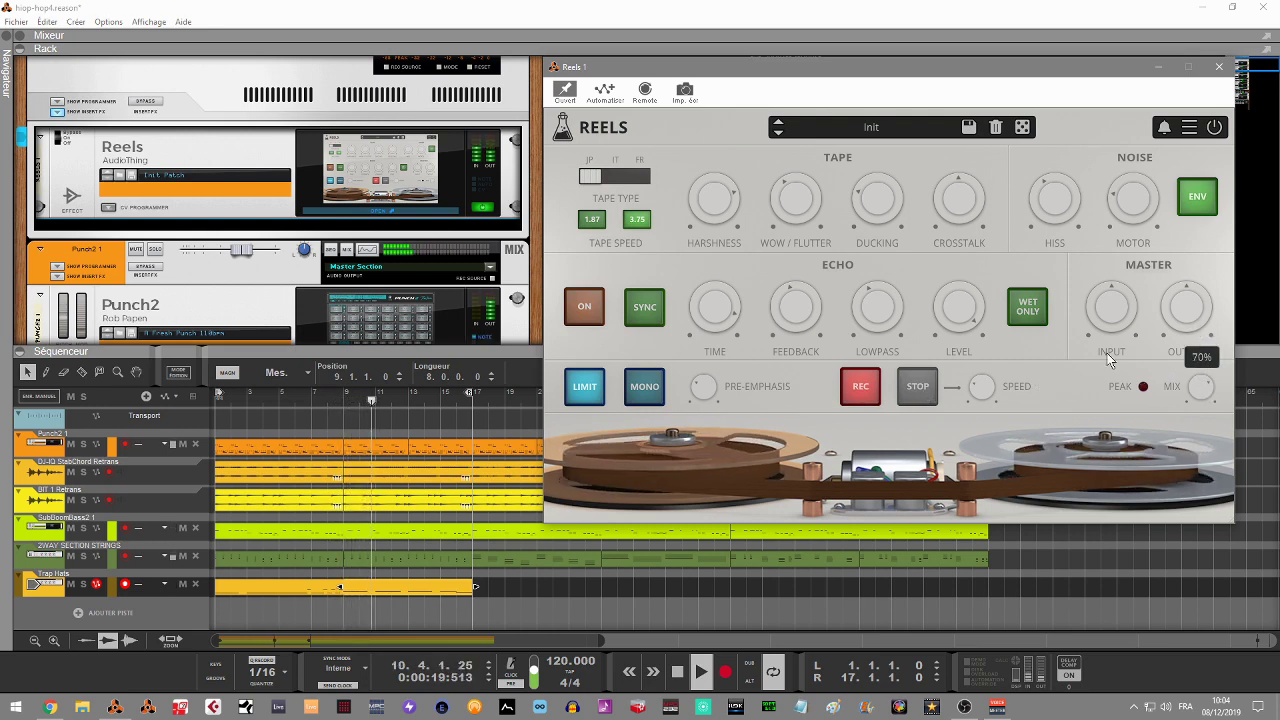
left_click(919, 388)
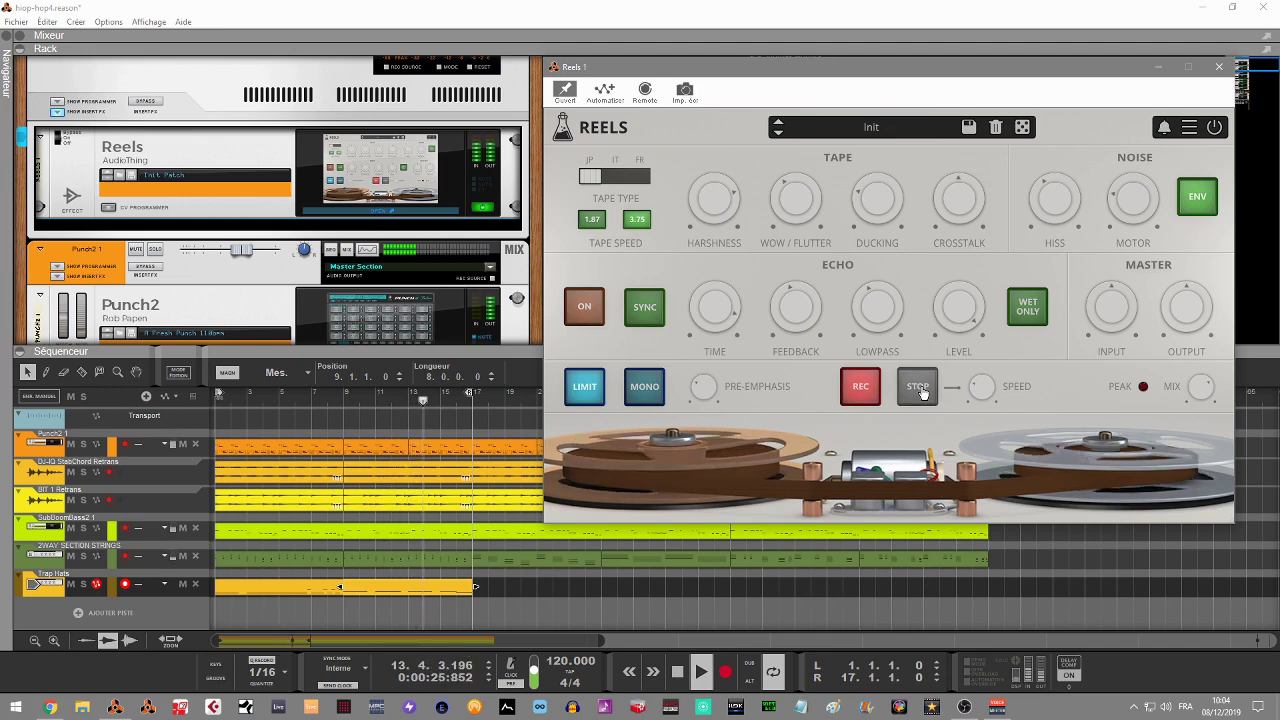
mouse_move(1195, 356)
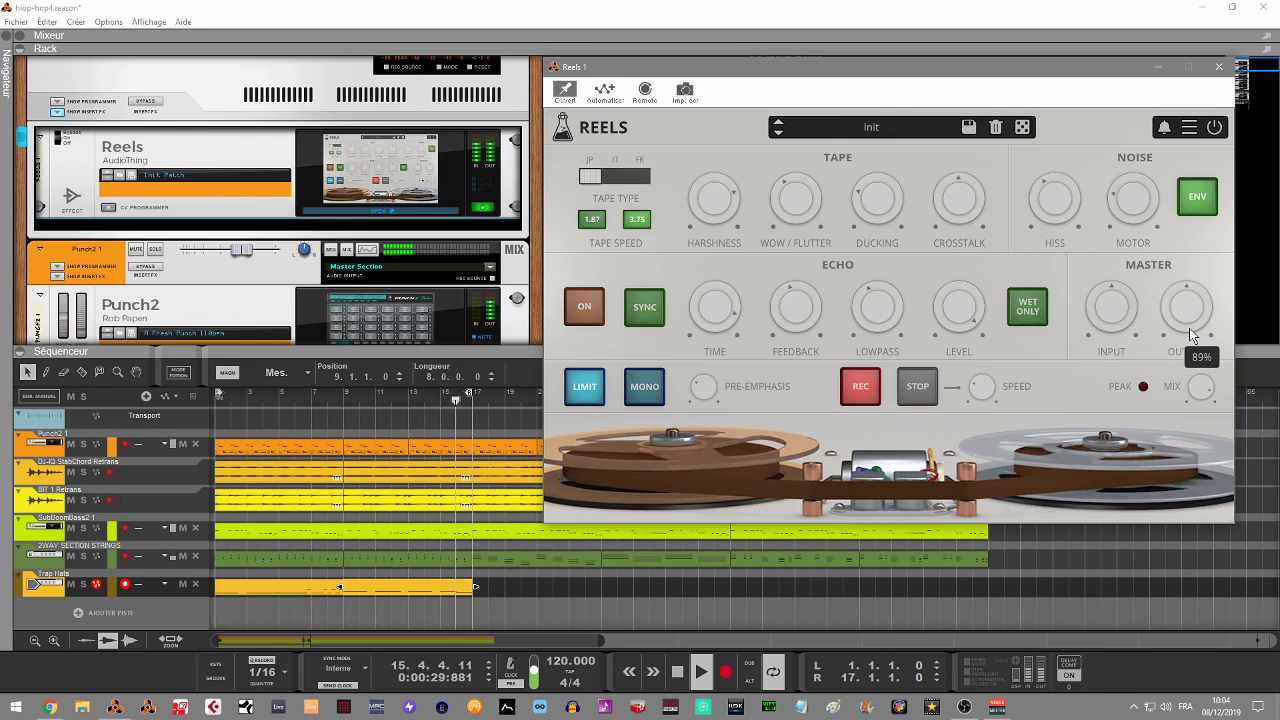
- Load the factory Echo preset Baby Eighties RM in Reels
left_click(871, 128)
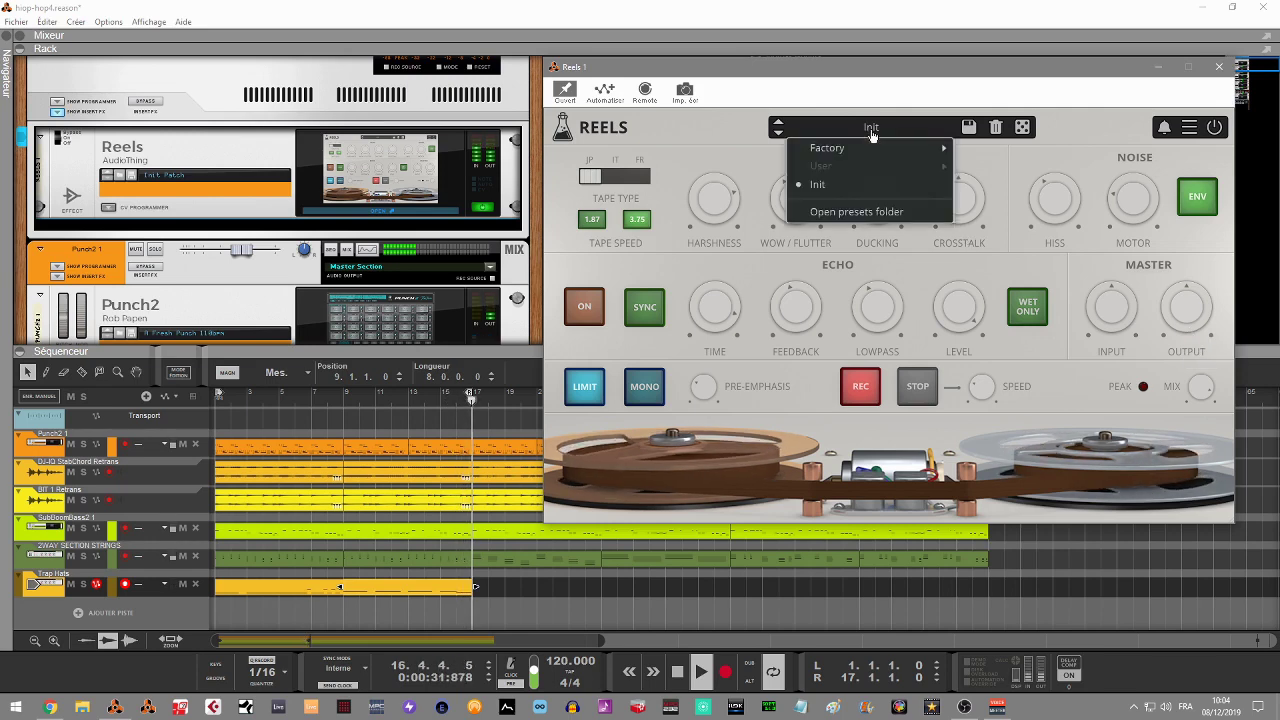
mouse_move(889, 150)
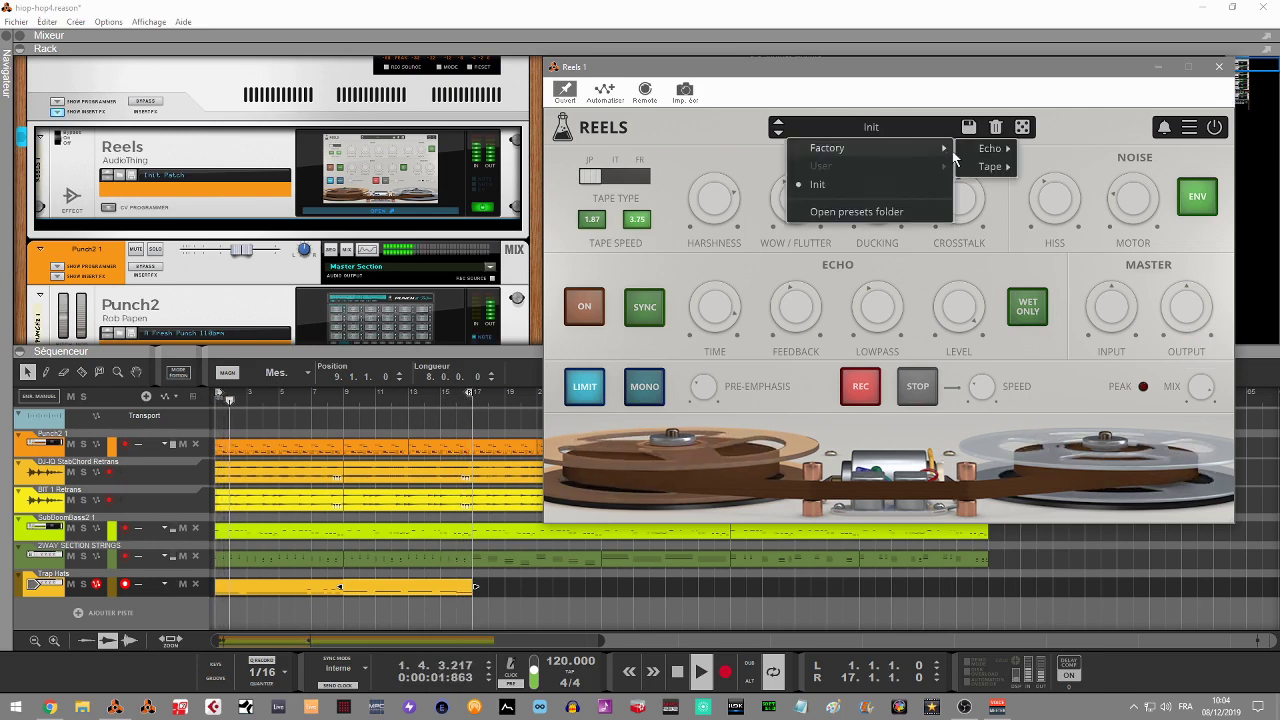
mouse_move(999, 151)
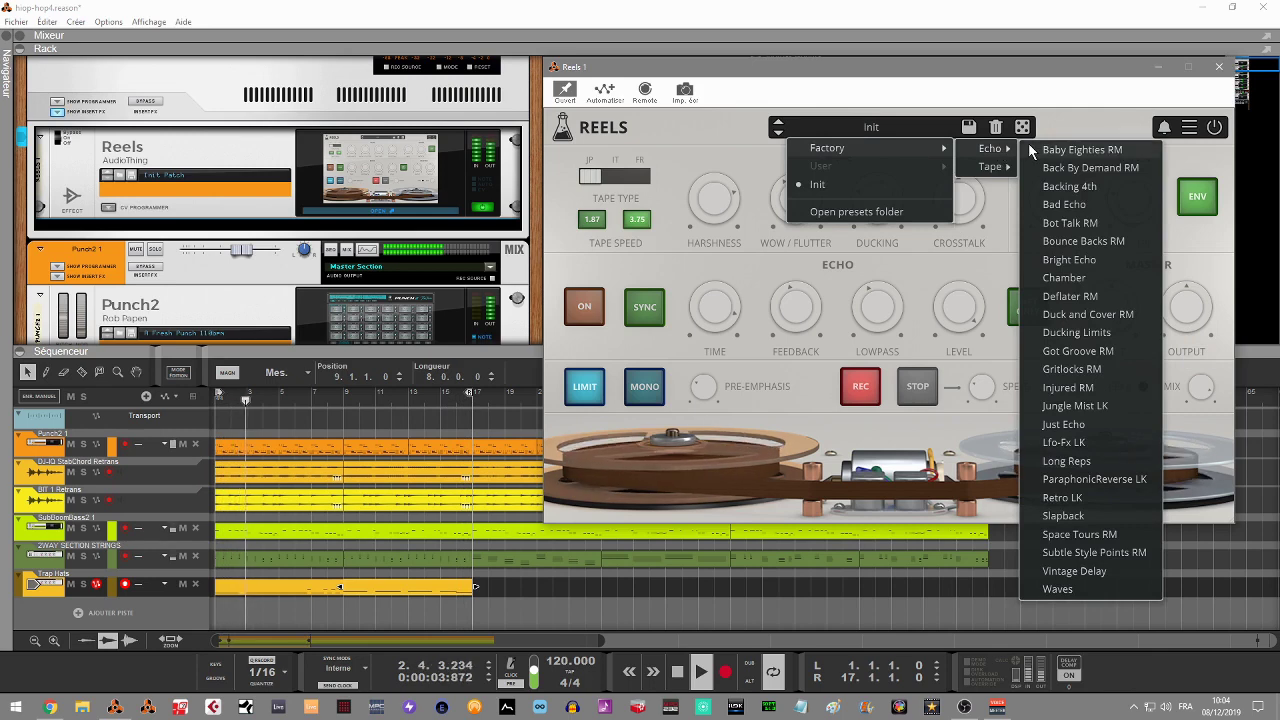
left_click(1062, 150)
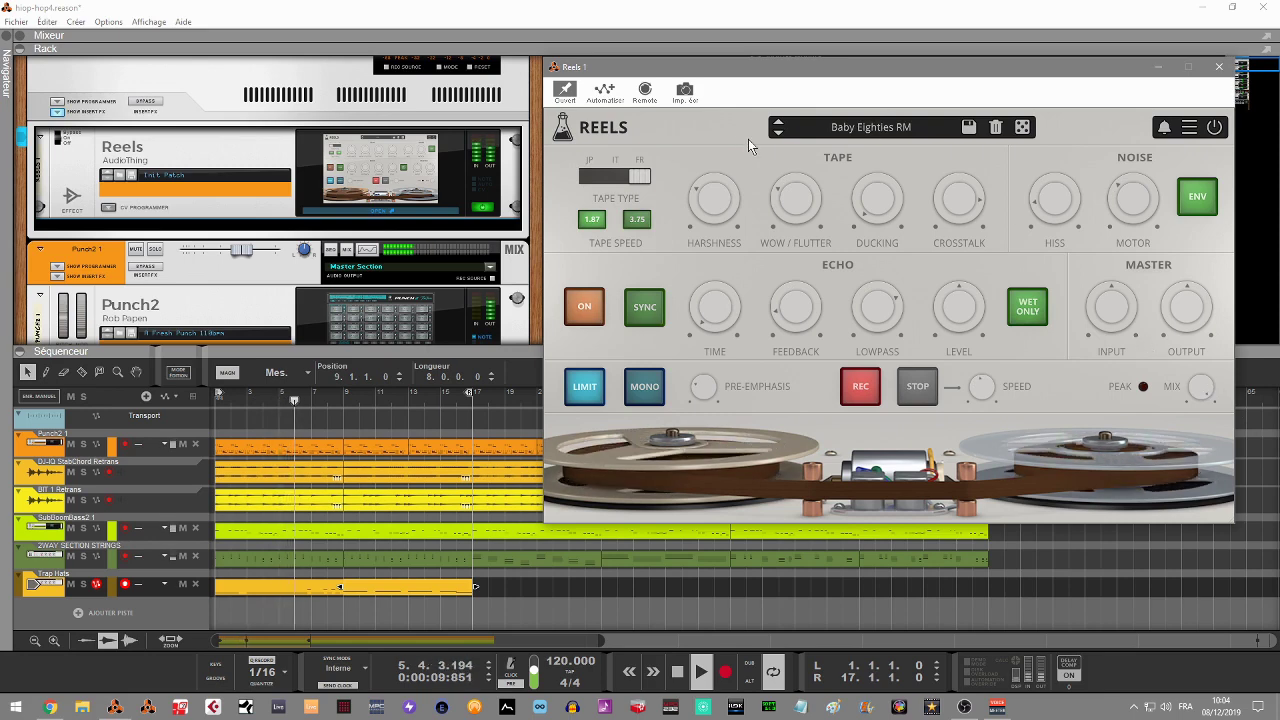
- Switch to the Back By Demand RM echo preset and bring its Mix to 52%
left_click(778, 134)
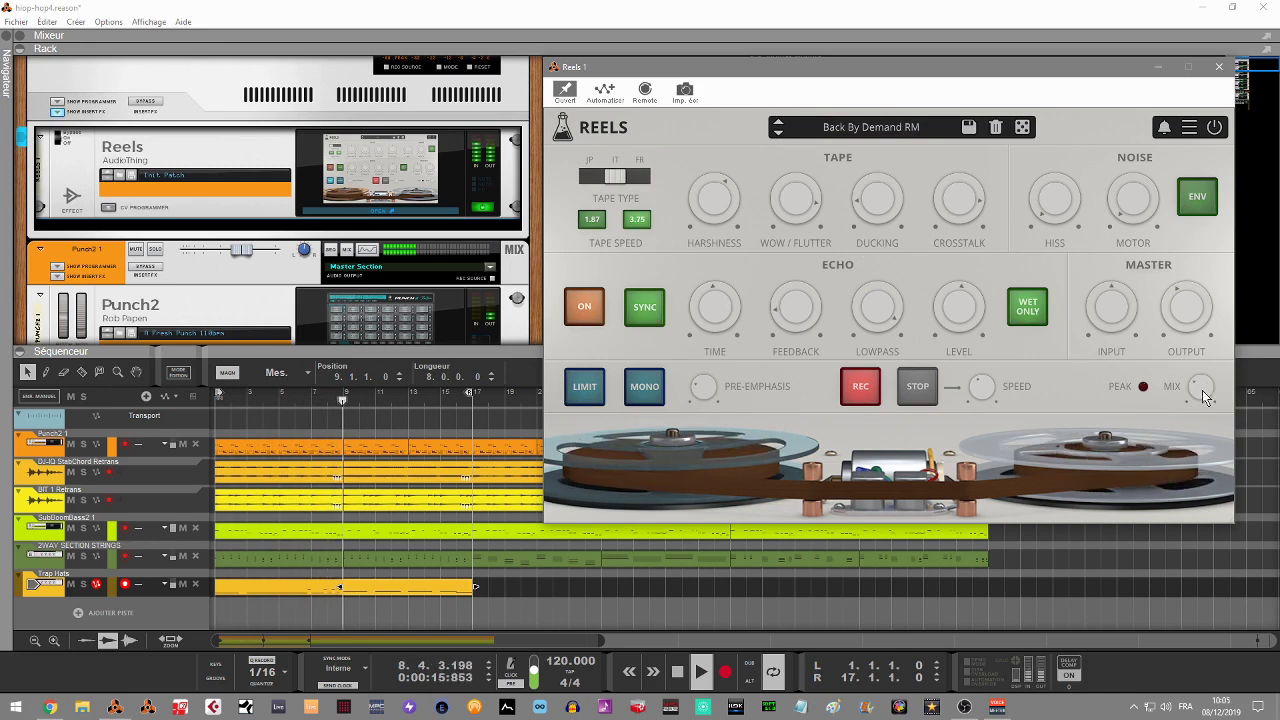
mouse_move(1202, 390)
left_click_drag(1202, 390, 1170, 314)
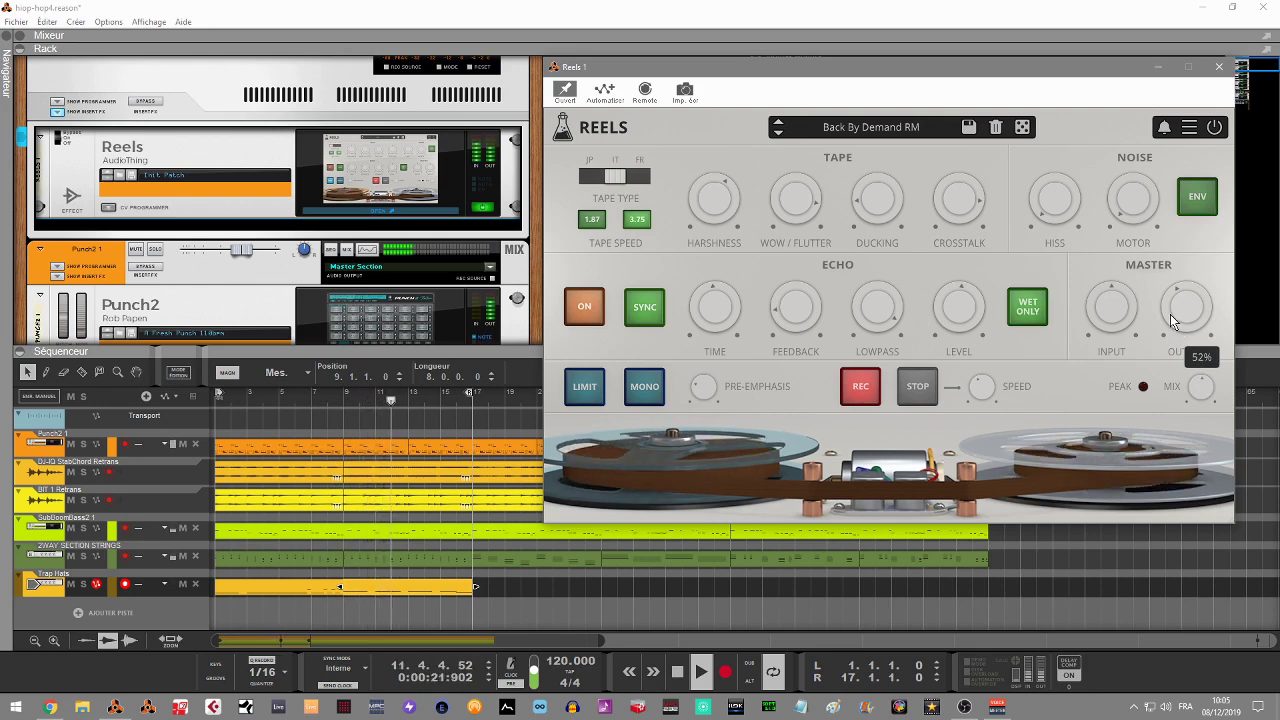
- Switch to the Backing 4th echo preset and audition its Mix at 29%, 100% and 51%, ending at 96%
left_click(779, 134)
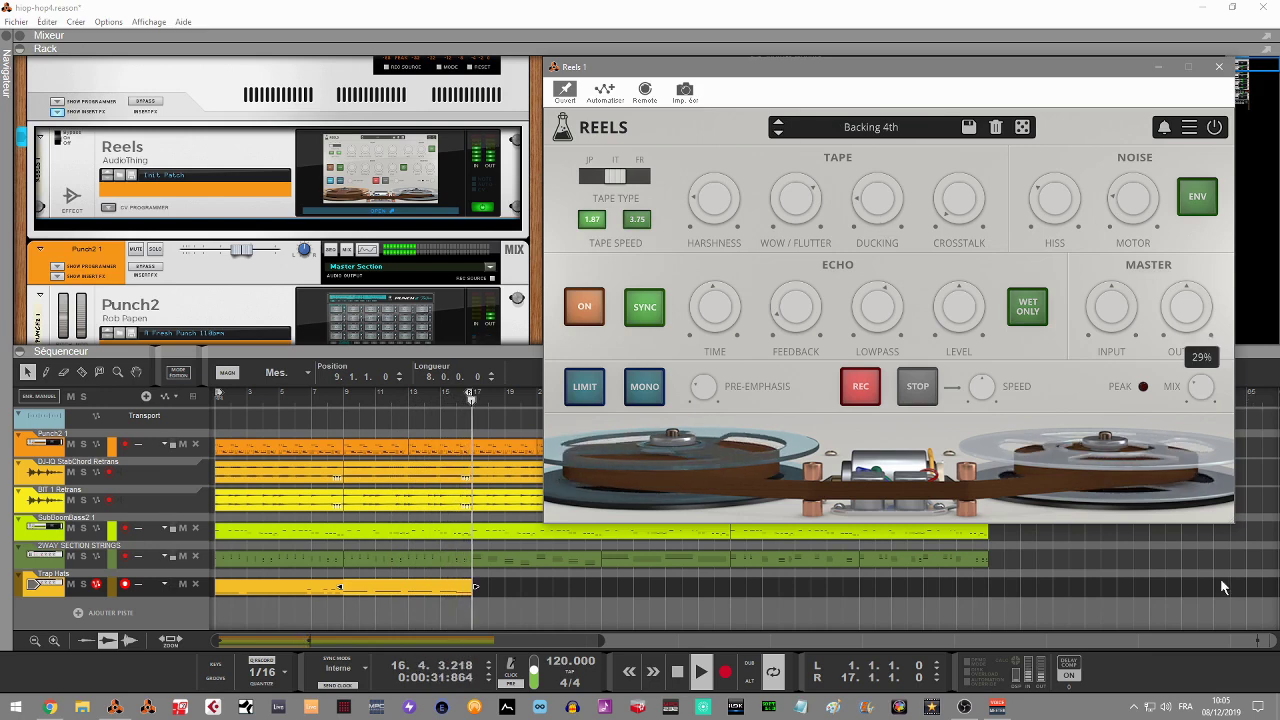
mouse_move(1193, 363)
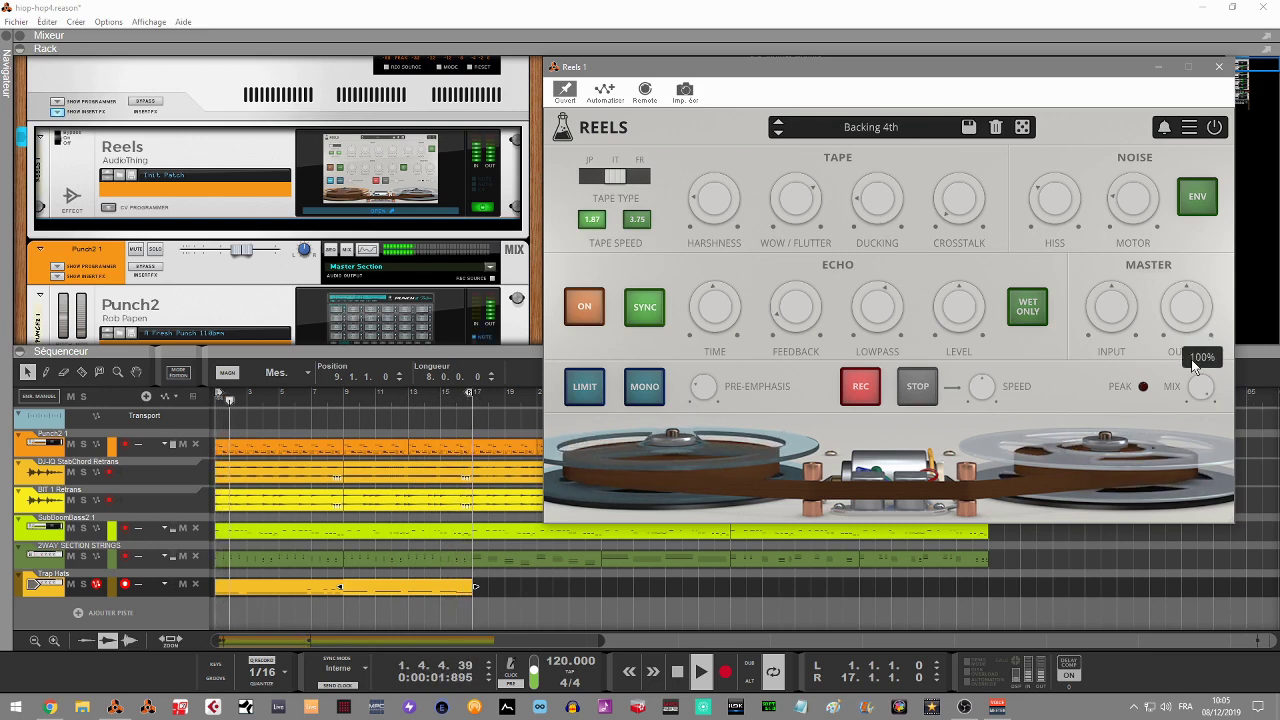
left_click_drag(1191, 359, 1235, 652)
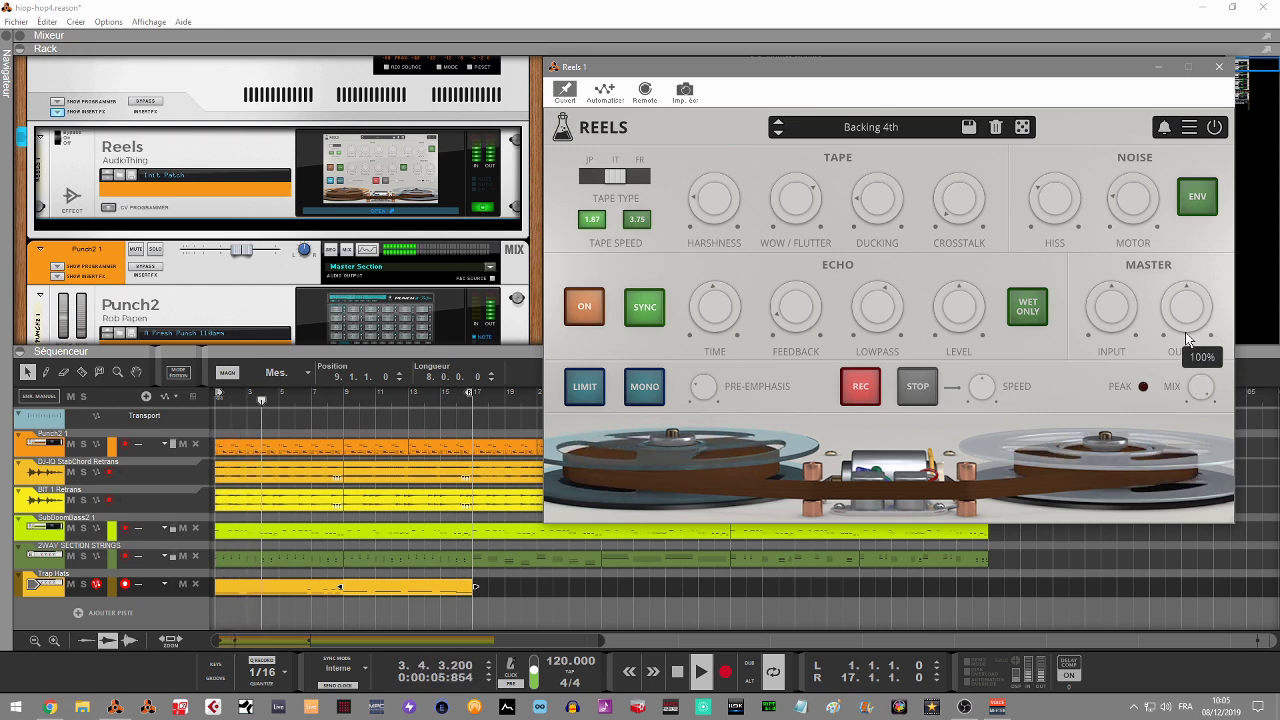
left_click_drag(1185, 340, 1240, 531)
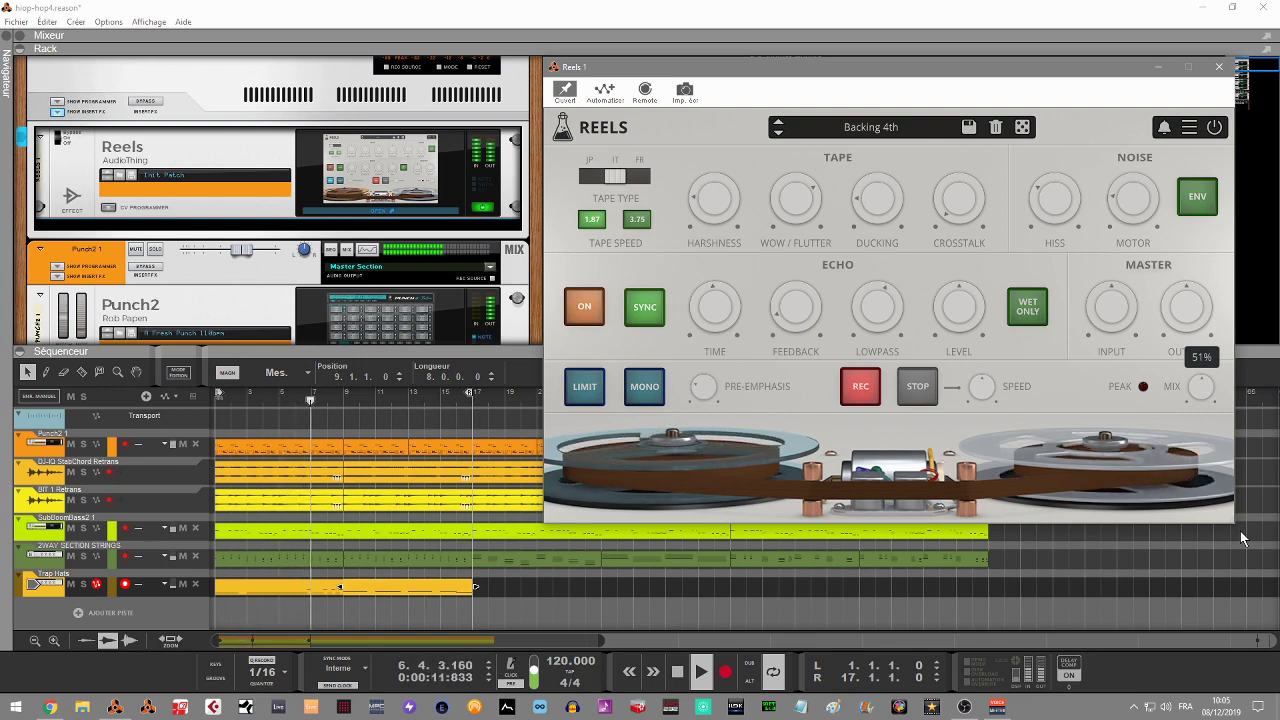
left_click_drag(1240, 531, 1207, 437)
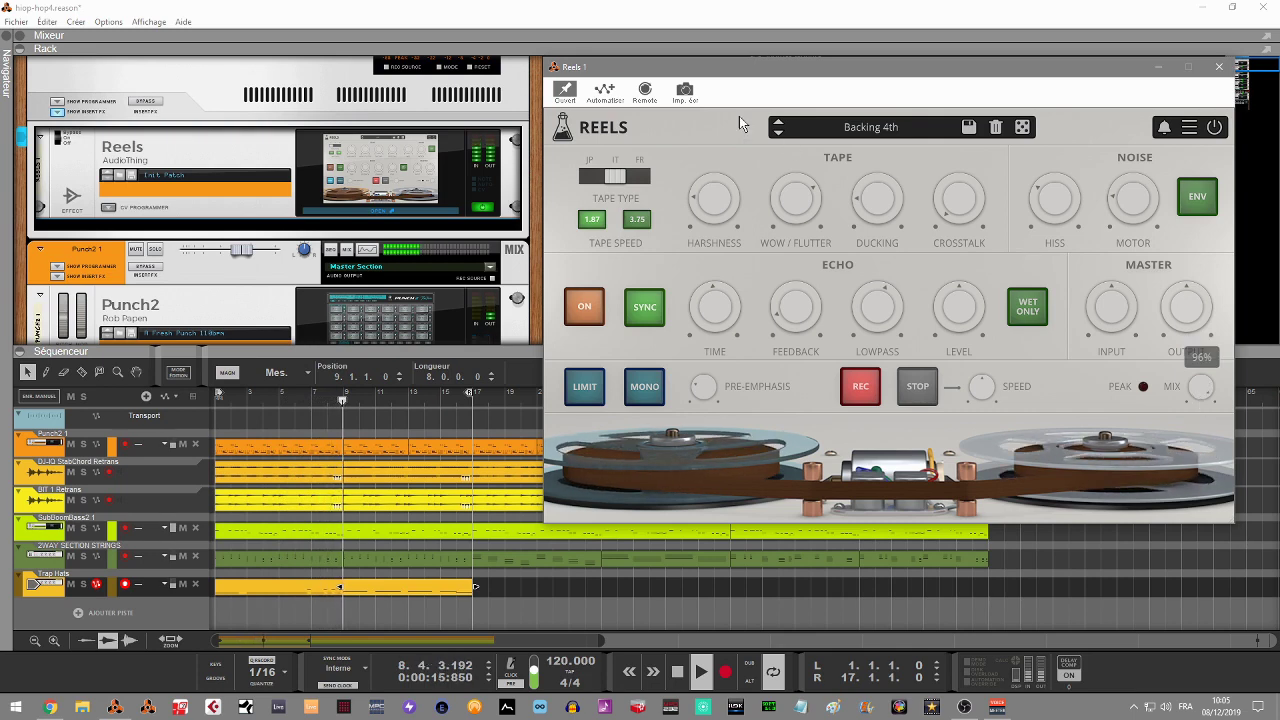
- Audition the Bad Echo, Bot Talk RM, Bounce Backs RM and Bright Echo presets in sequence
left_click(778, 135)
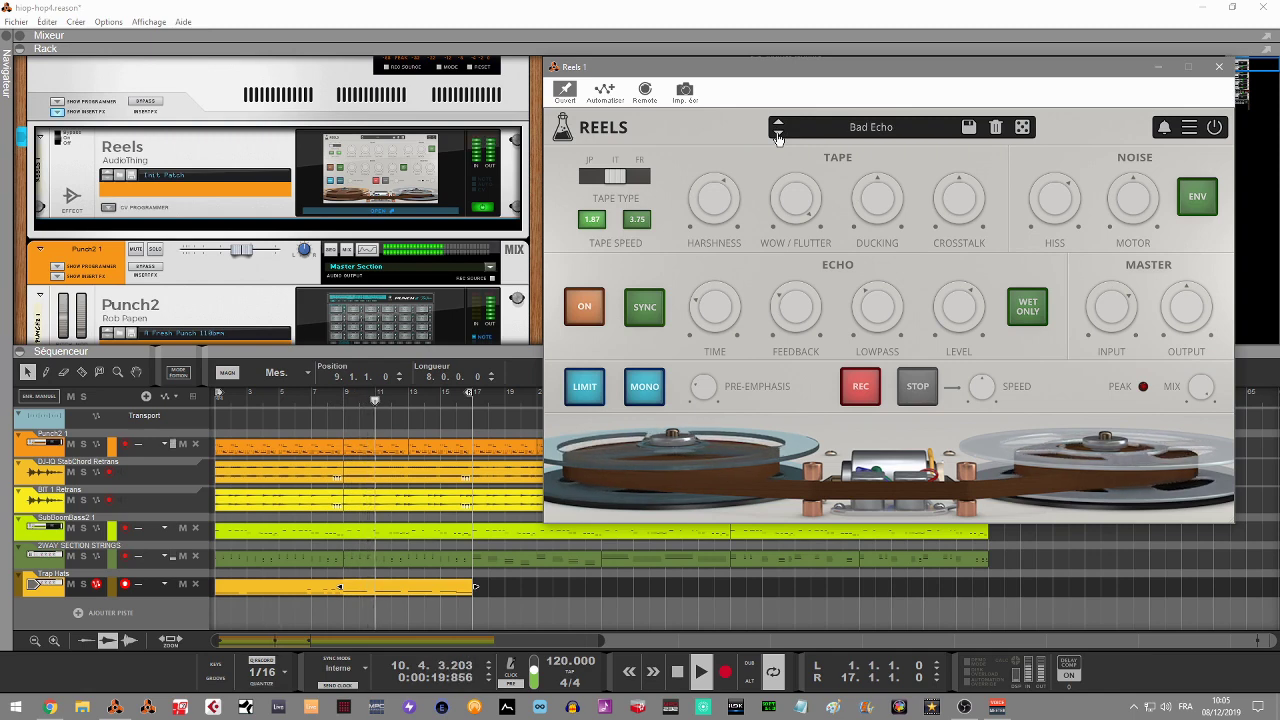
left_click(778, 135)
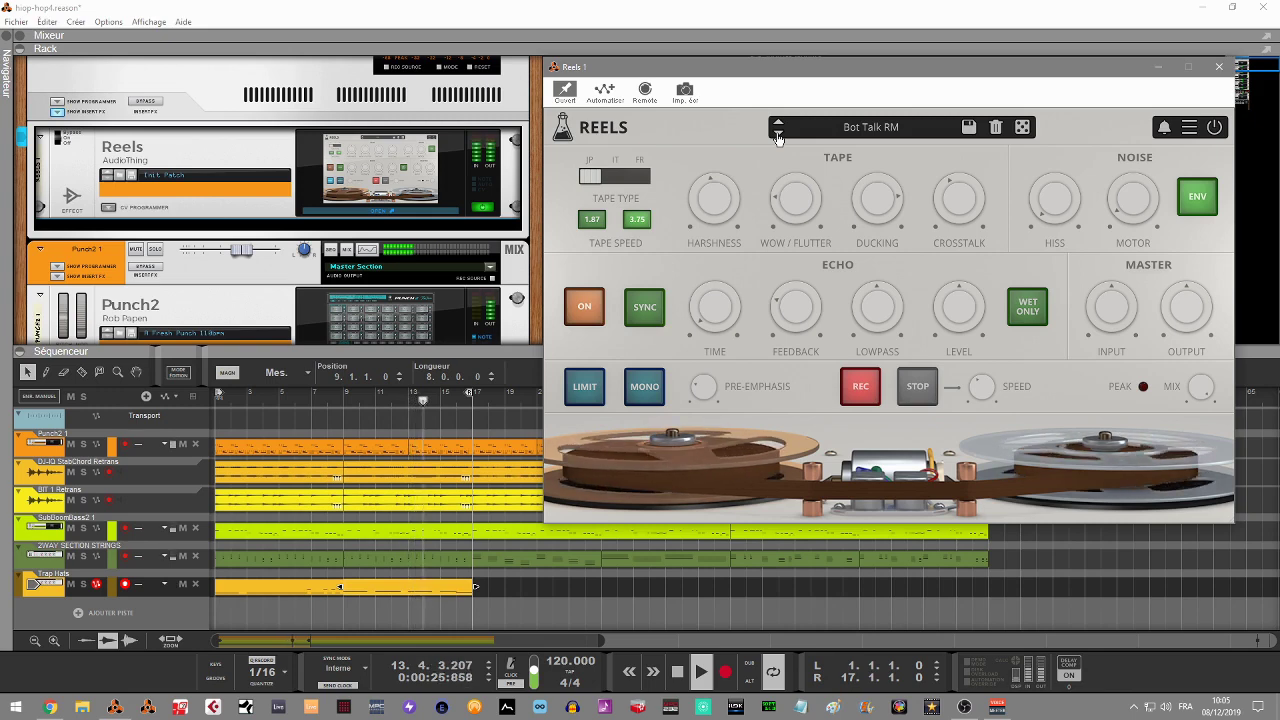
left_click(778, 135)
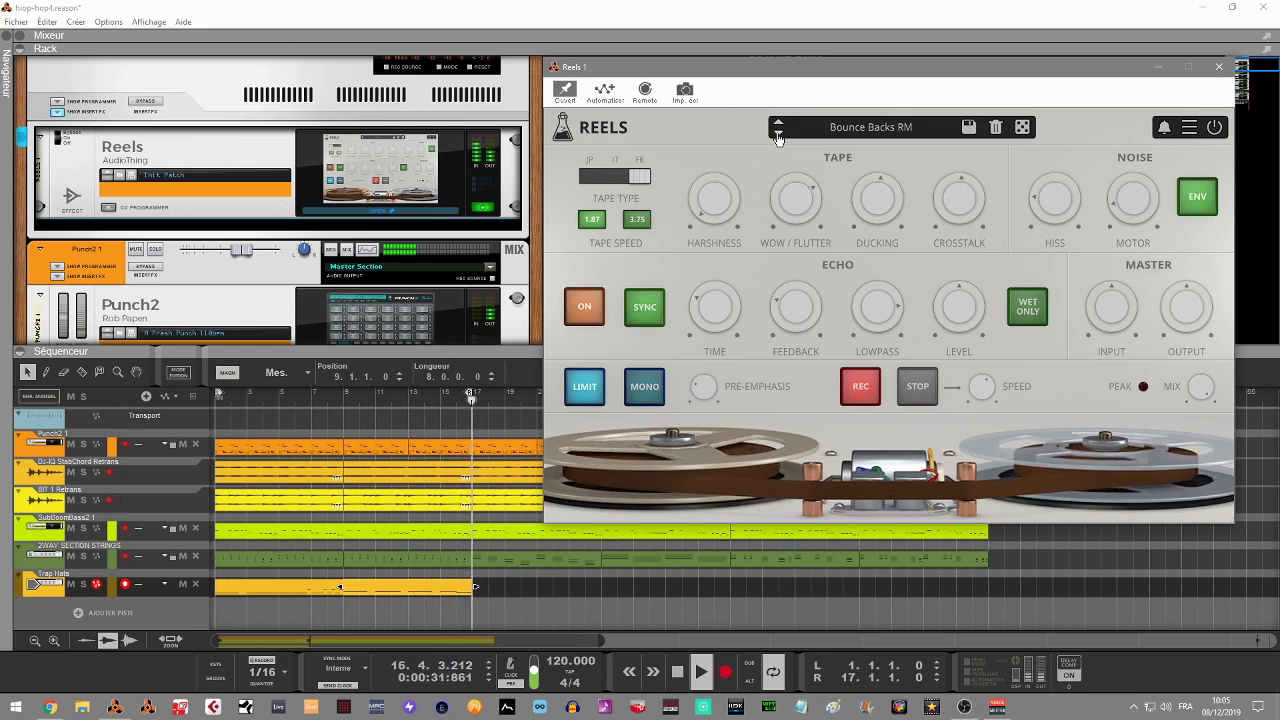
left_click(778, 135)
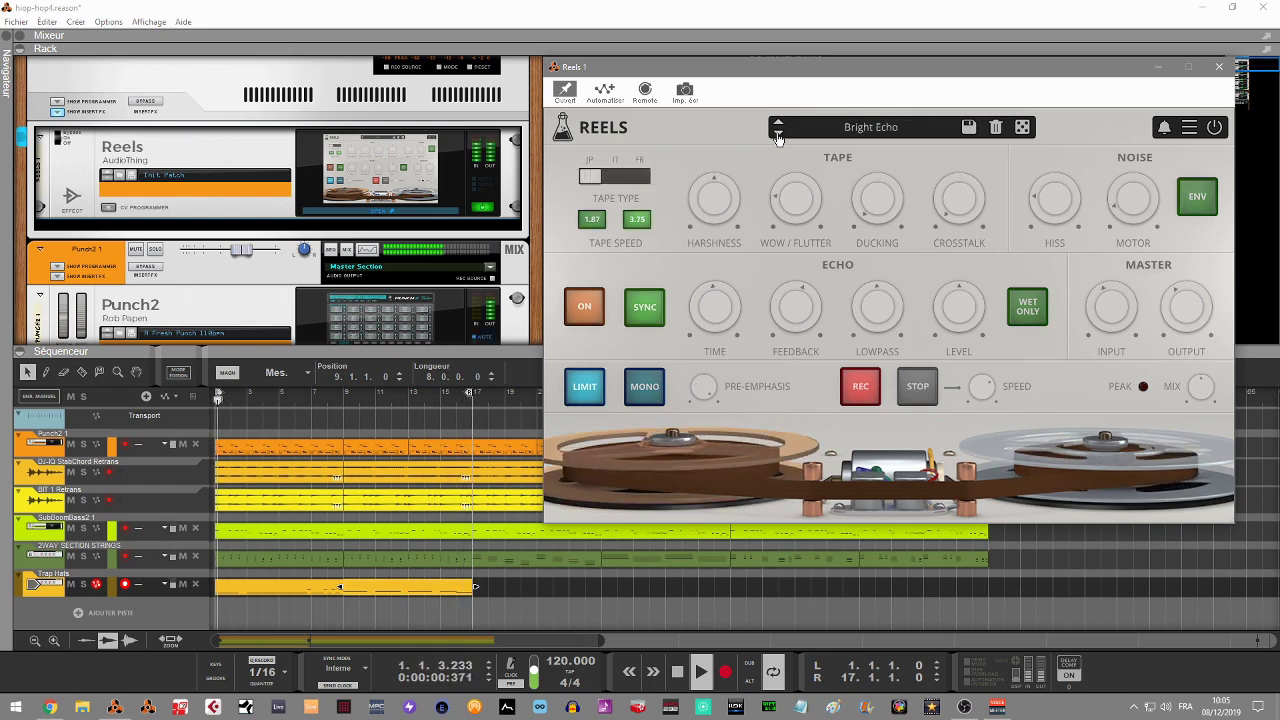
- Load the factory Tape preset Bad Tape
left_click(886, 130)
mouse_move(904, 145)
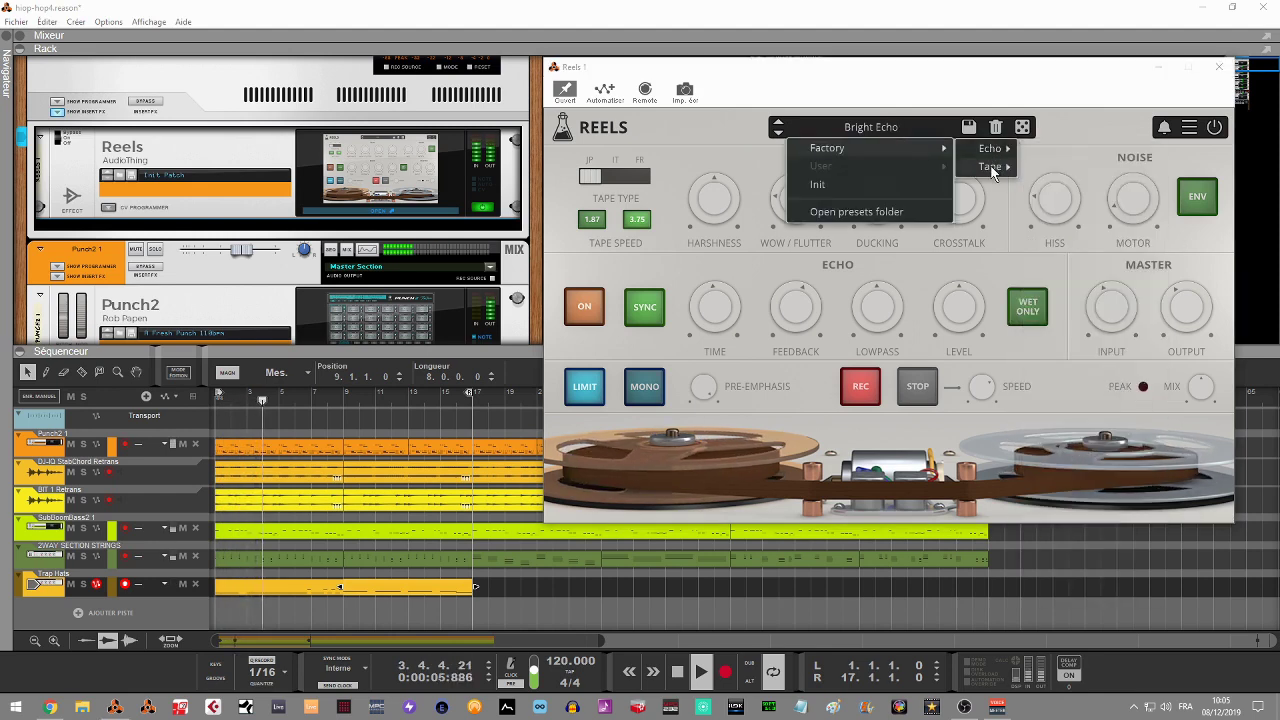
mouse_move(993, 172)
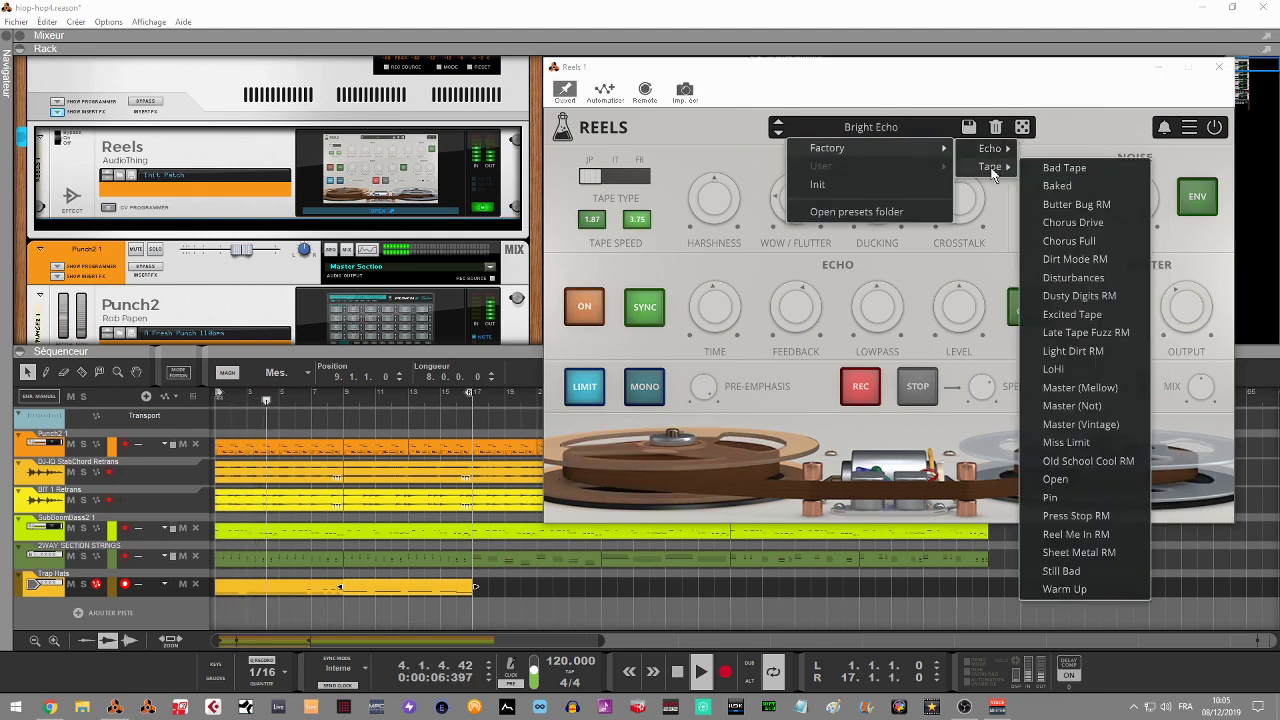
left_click(1060, 168)
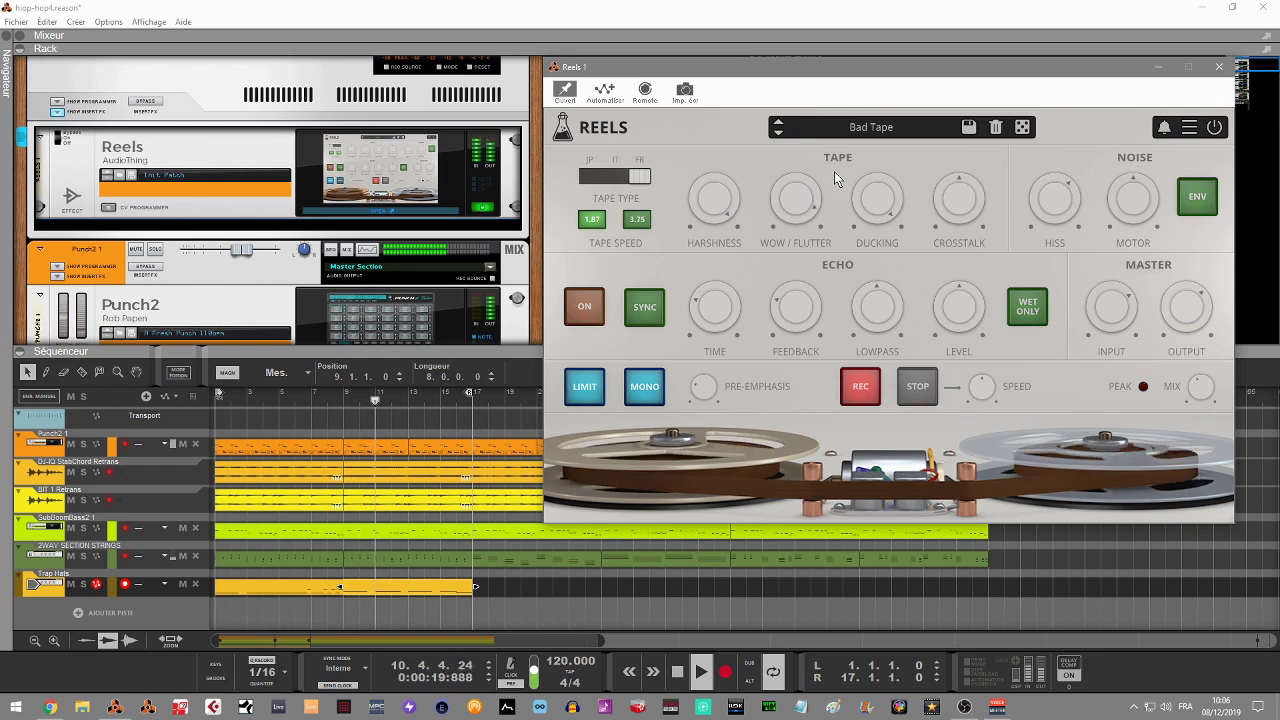
- Audition the Baked, Butter Bug RM and Chorus Drive tape presets in sequence
left_click(778, 134)
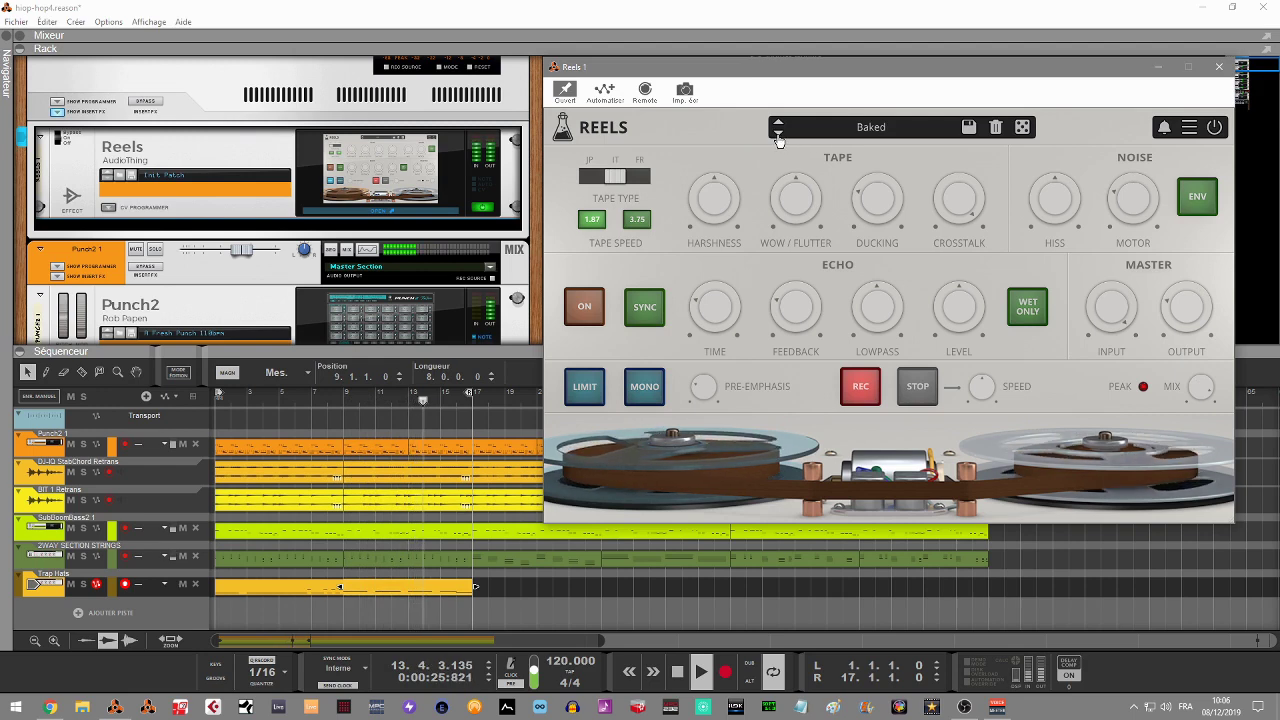
left_click(778, 134)
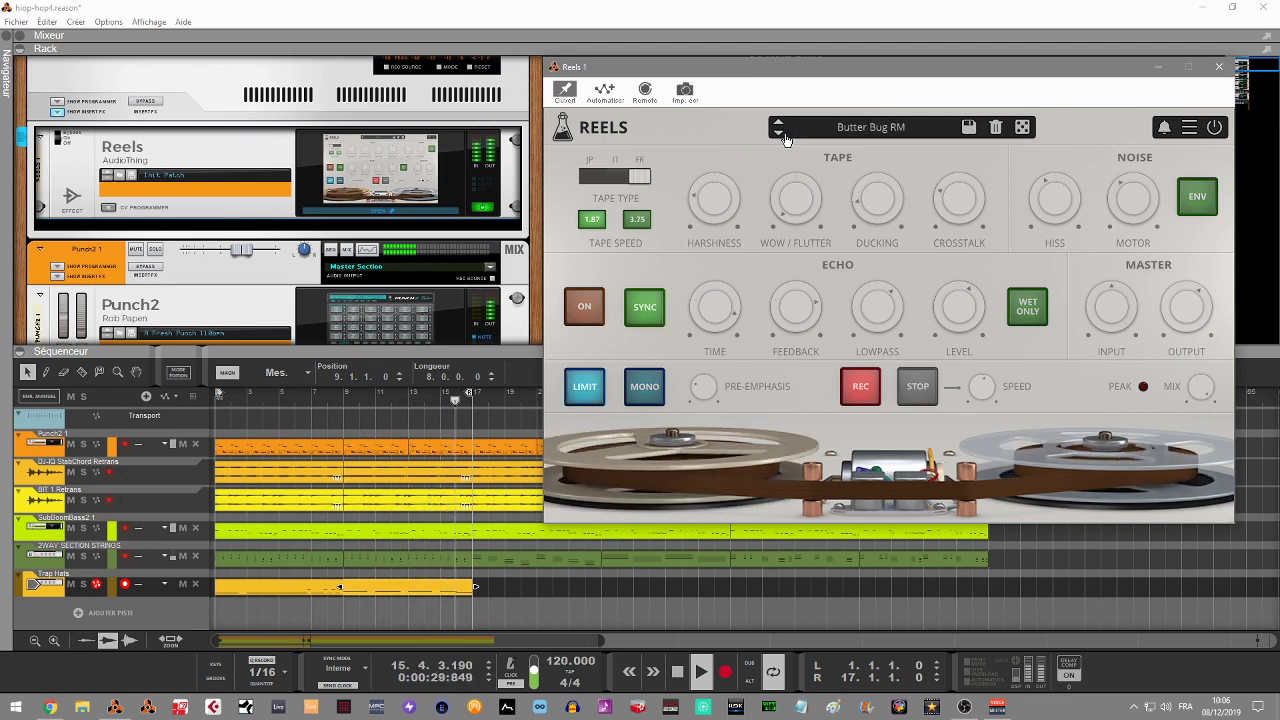
left_click(779, 133)
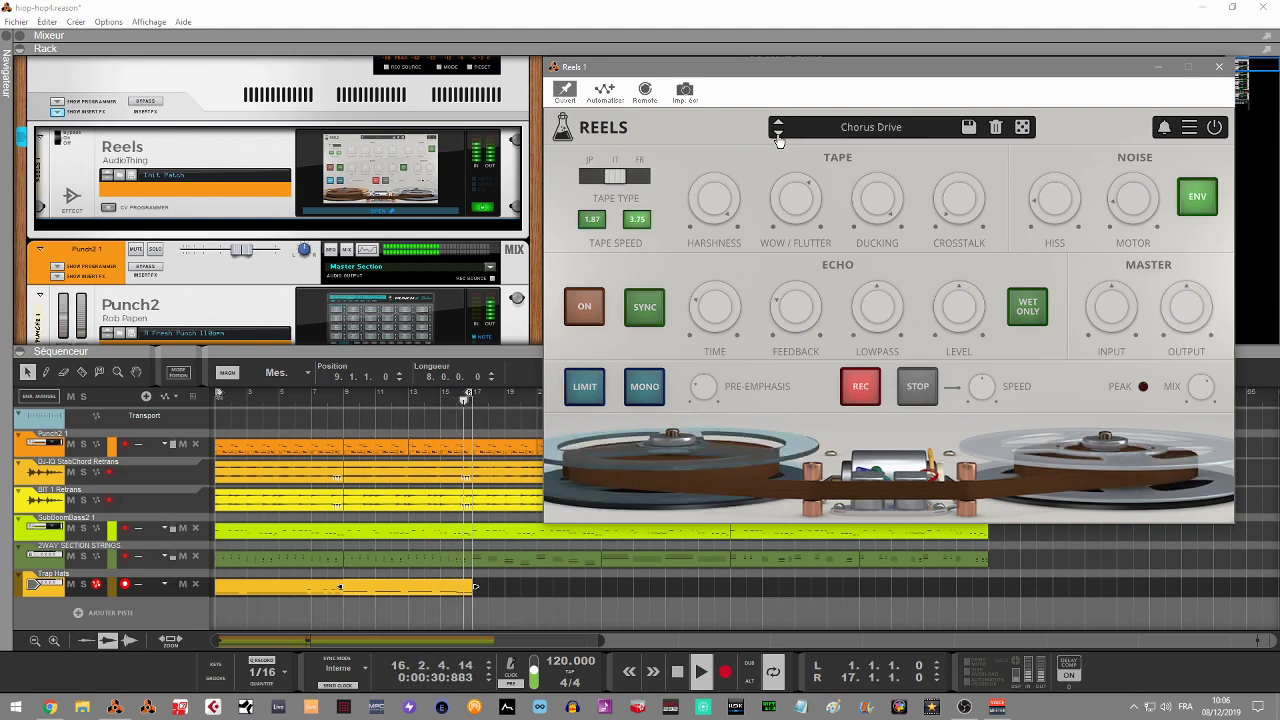
- Load the factory Tape preset Old School Cool RM and vary its Mix during playback
left_click(891, 131)
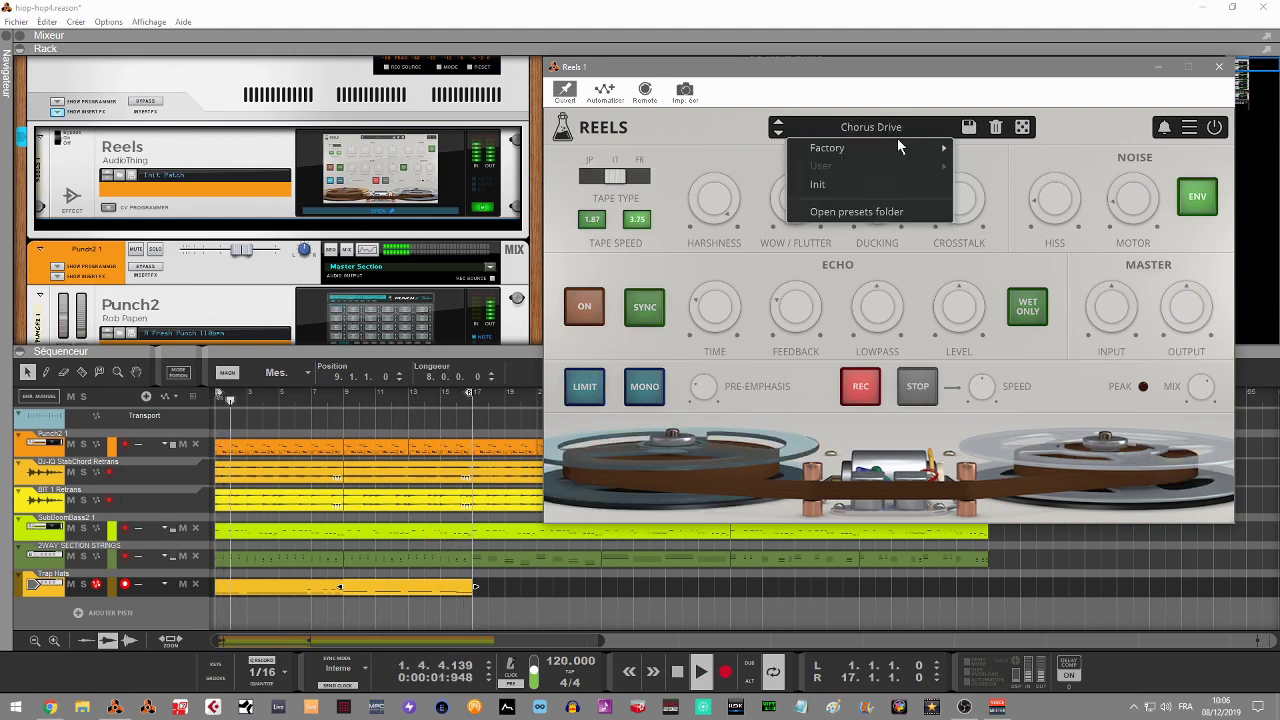
mouse_move(897, 148)
mouse_move(986, 166)
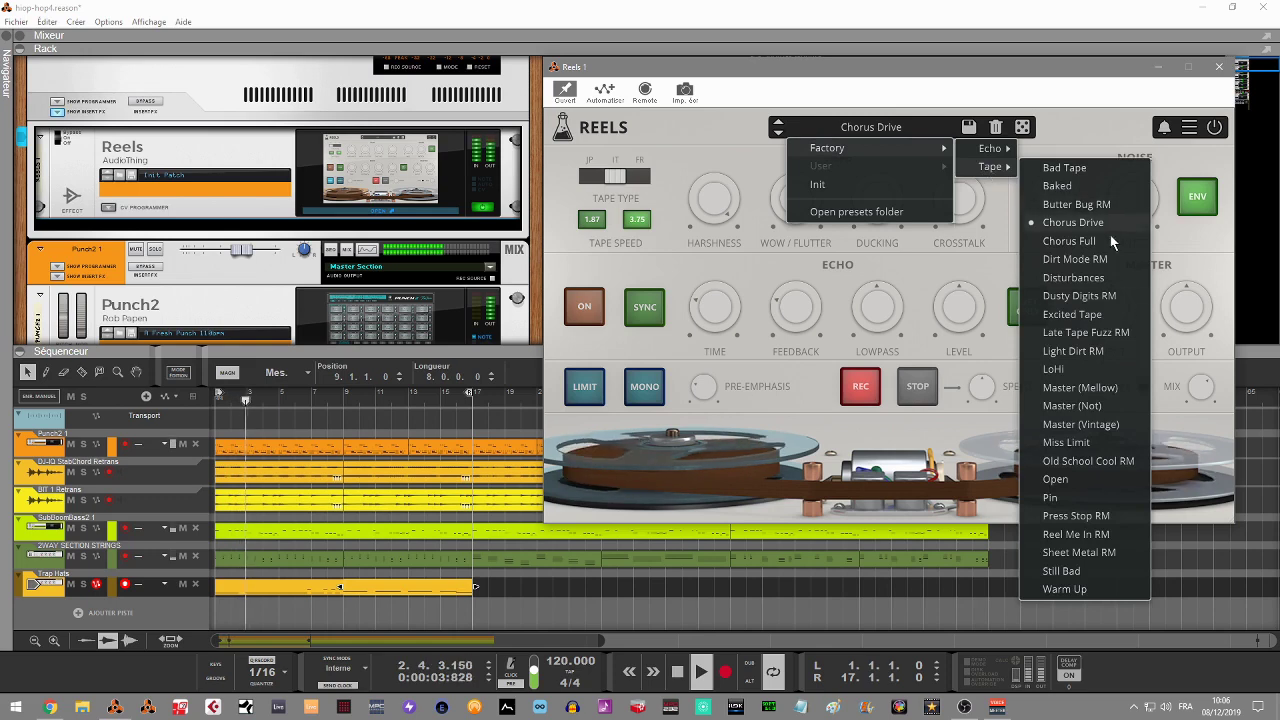
left_click(1118, 461)
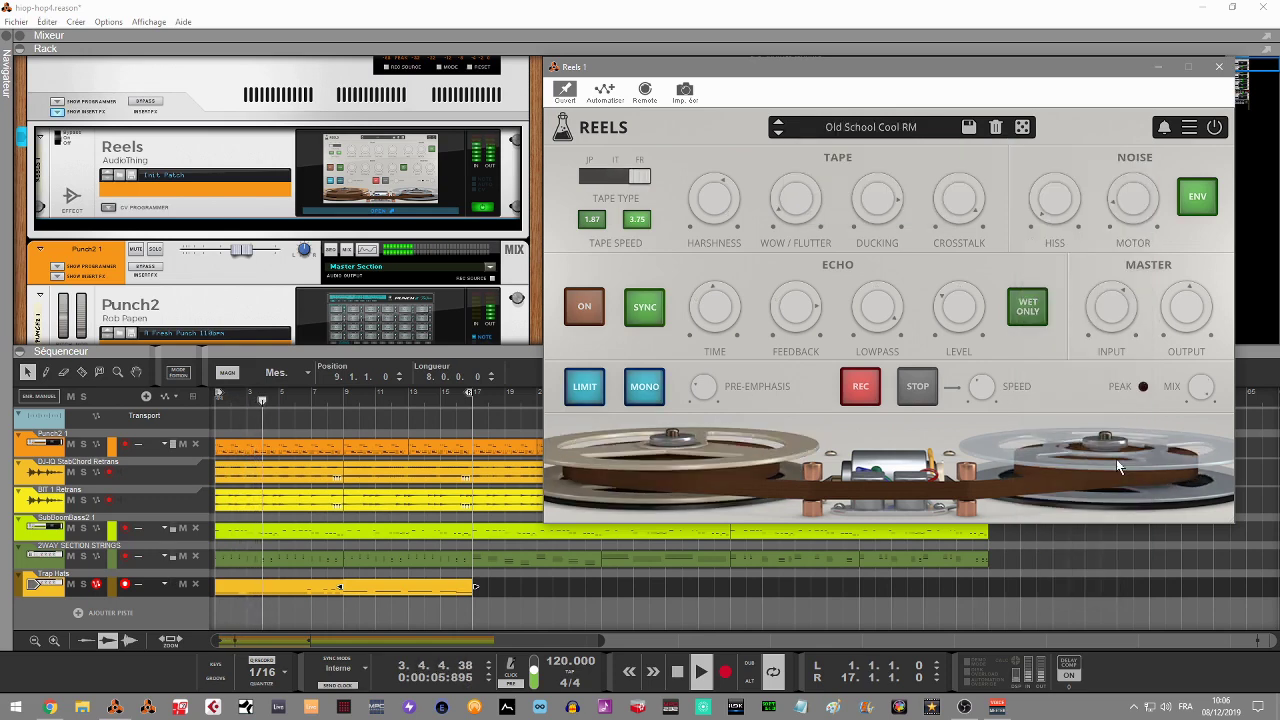
mouse_move(1201, 386)
left_click_drag(1218, 460, 1204, 491)
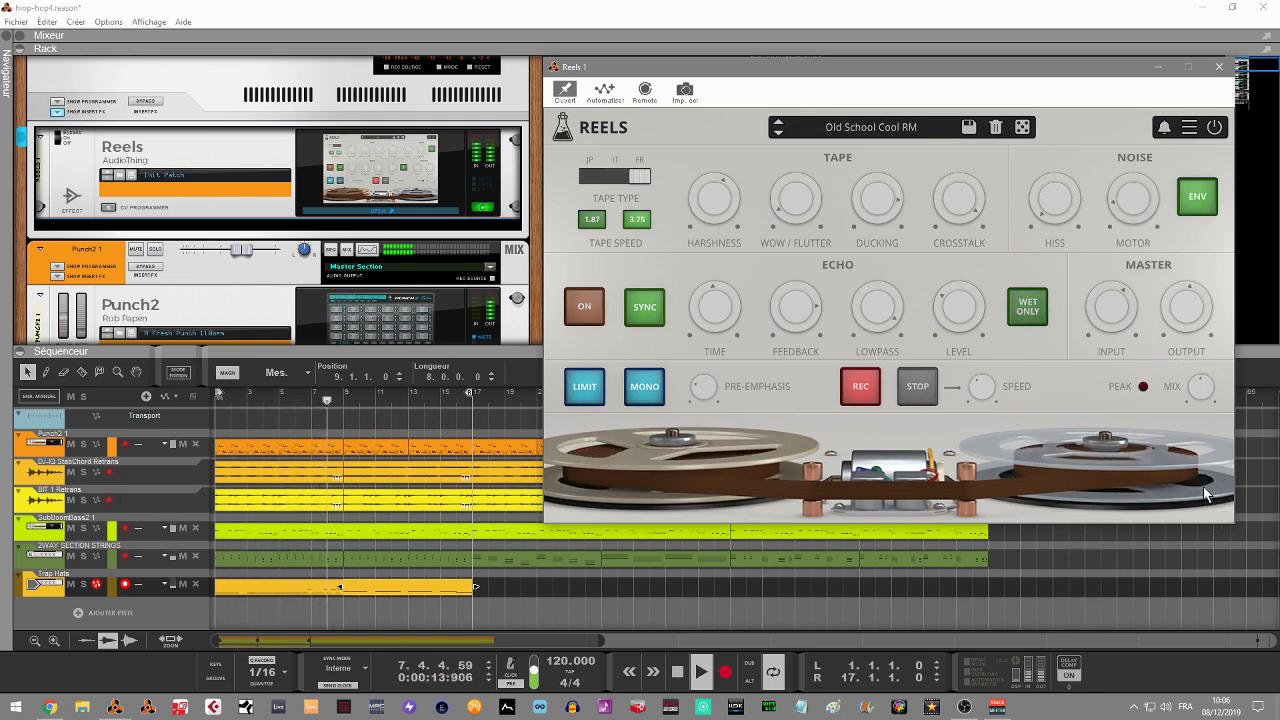
- Load the factory Tape preset Pin
left_click(893, 127)
mouse_move(901, 155)
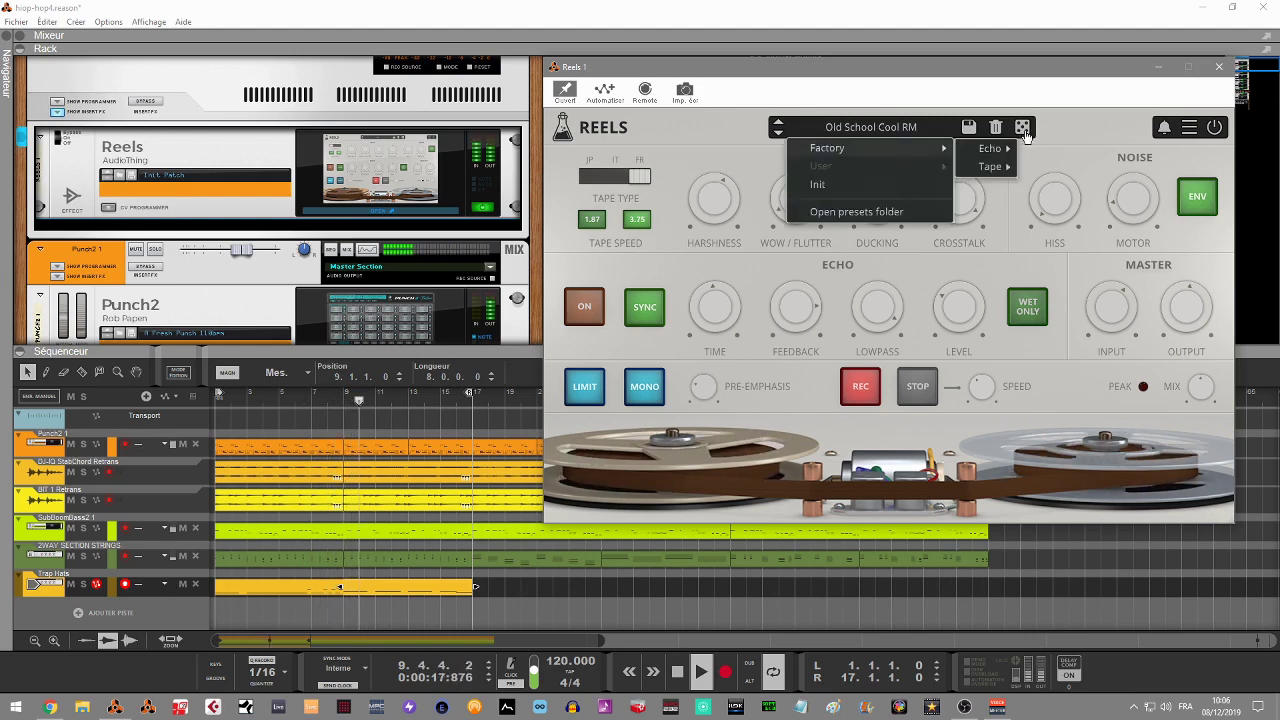
mouse_move(1004, 168)
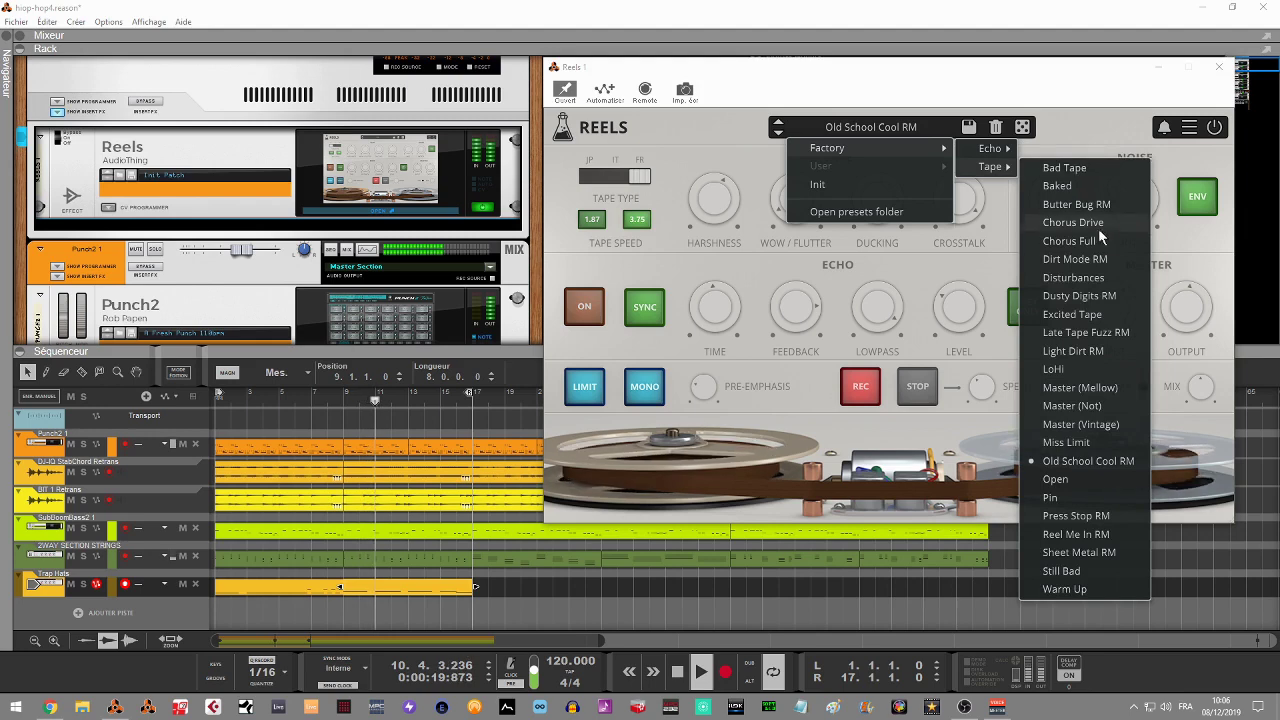
left_click(1100, 500)
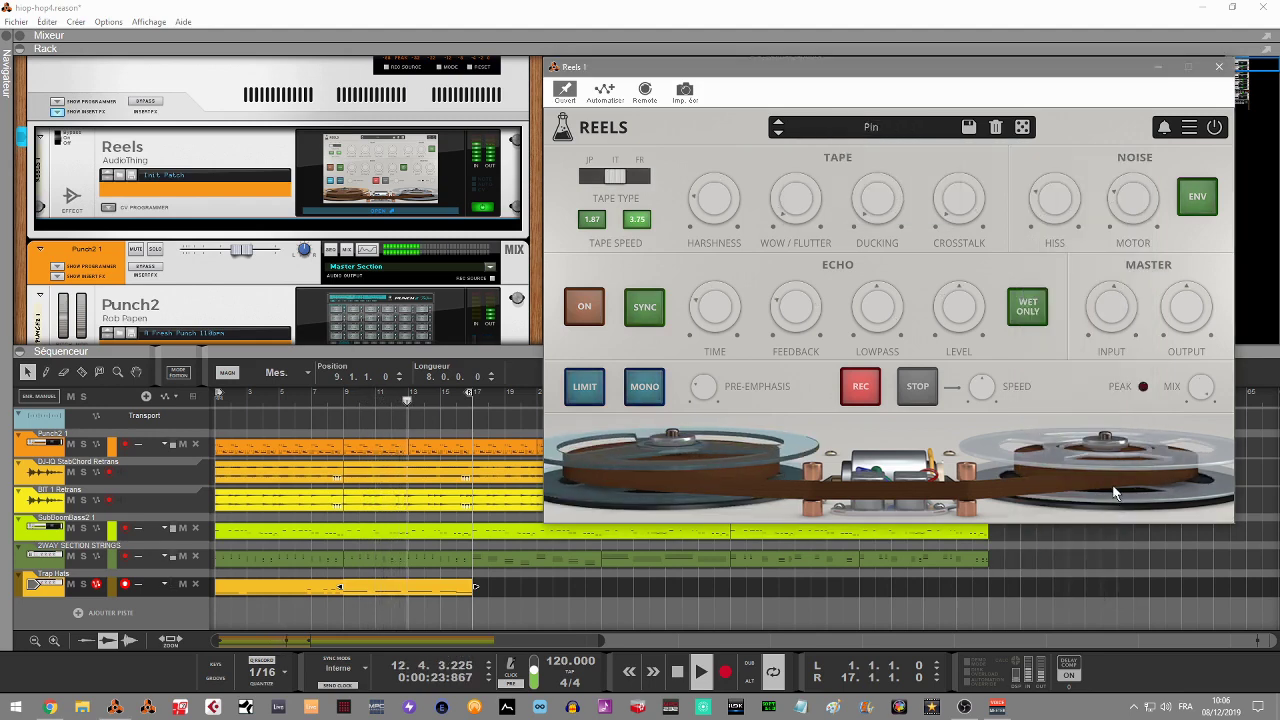
- Load the factory Tape preset Excited Tape
left_click(895, 128)
mouse_move(912, 155)
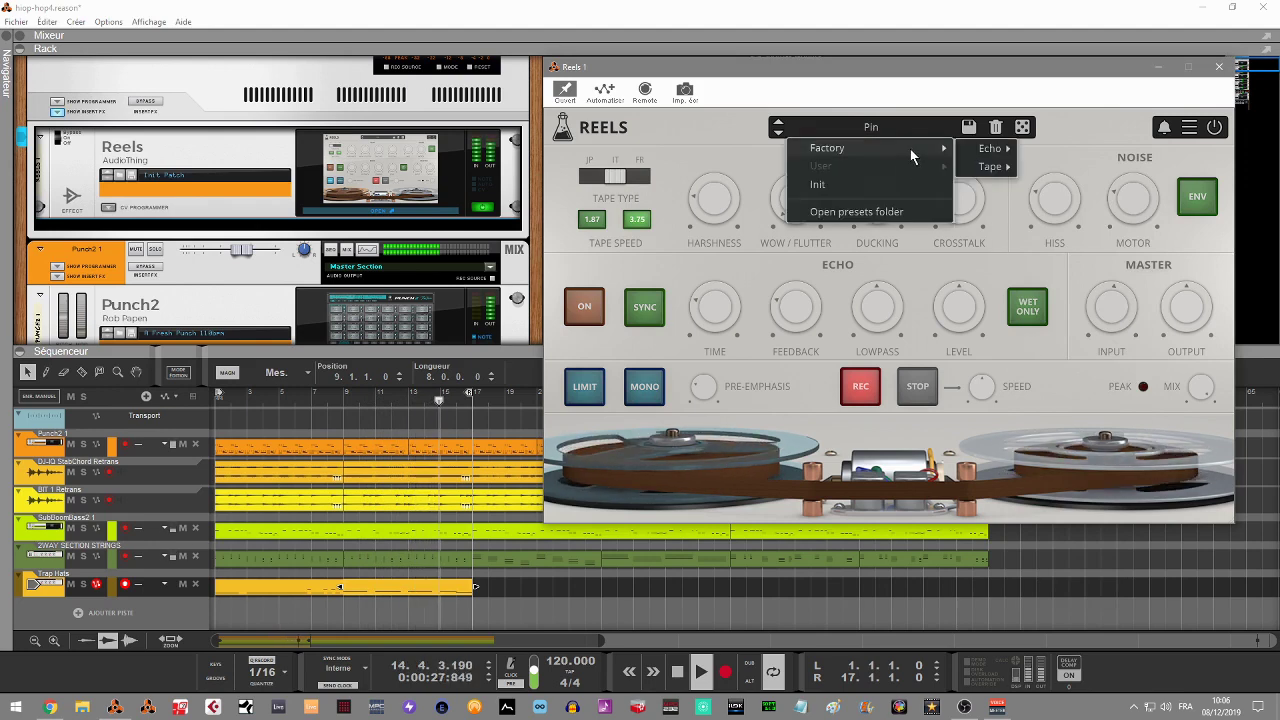
mouse_move(995, 166)
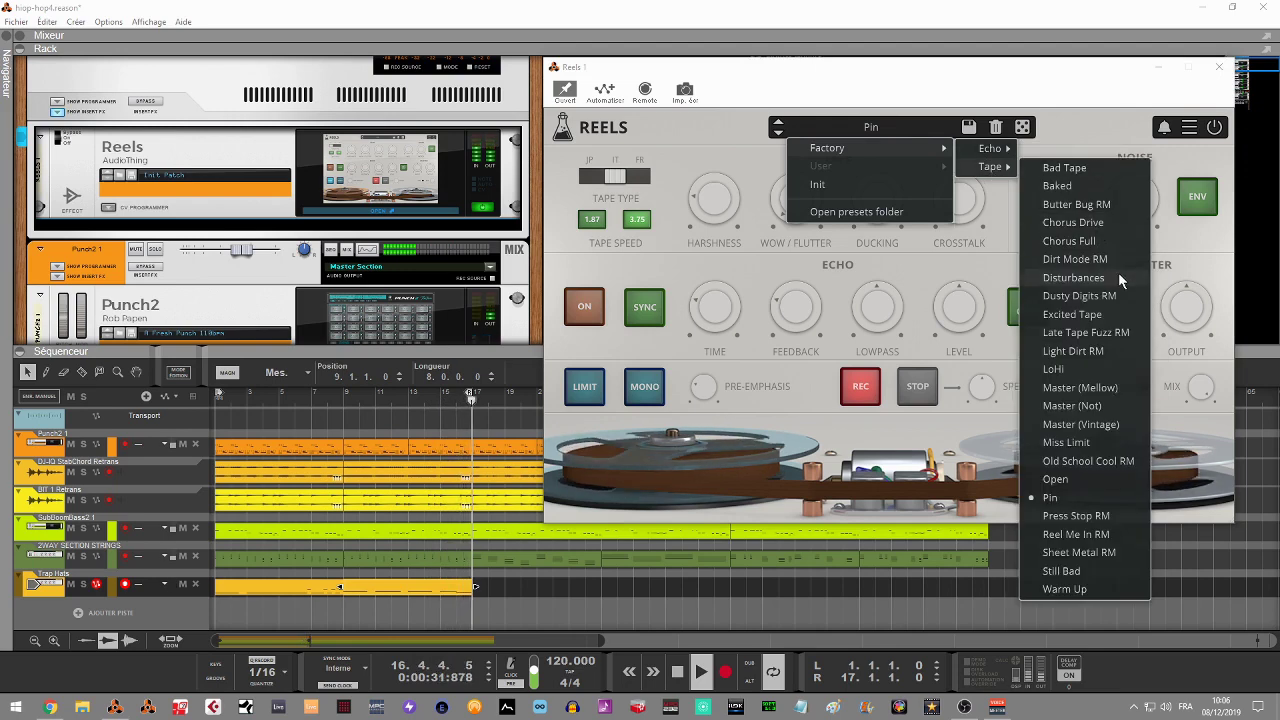
left_click(1124, 315)
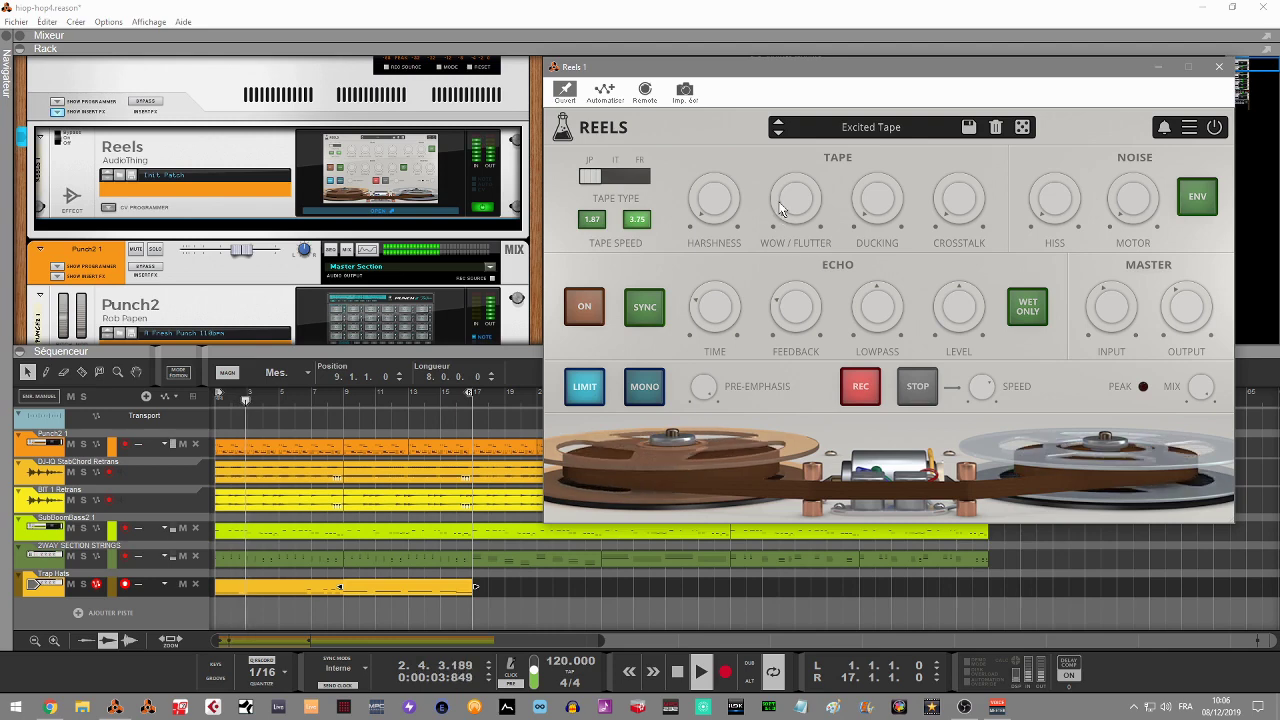
- Raise the Excited Tape preset's harshness to 100% and bring it back down, and vary its Mix during playback
mouse_move(731, 193)
left_click_drag(731, 193, 703, 104)
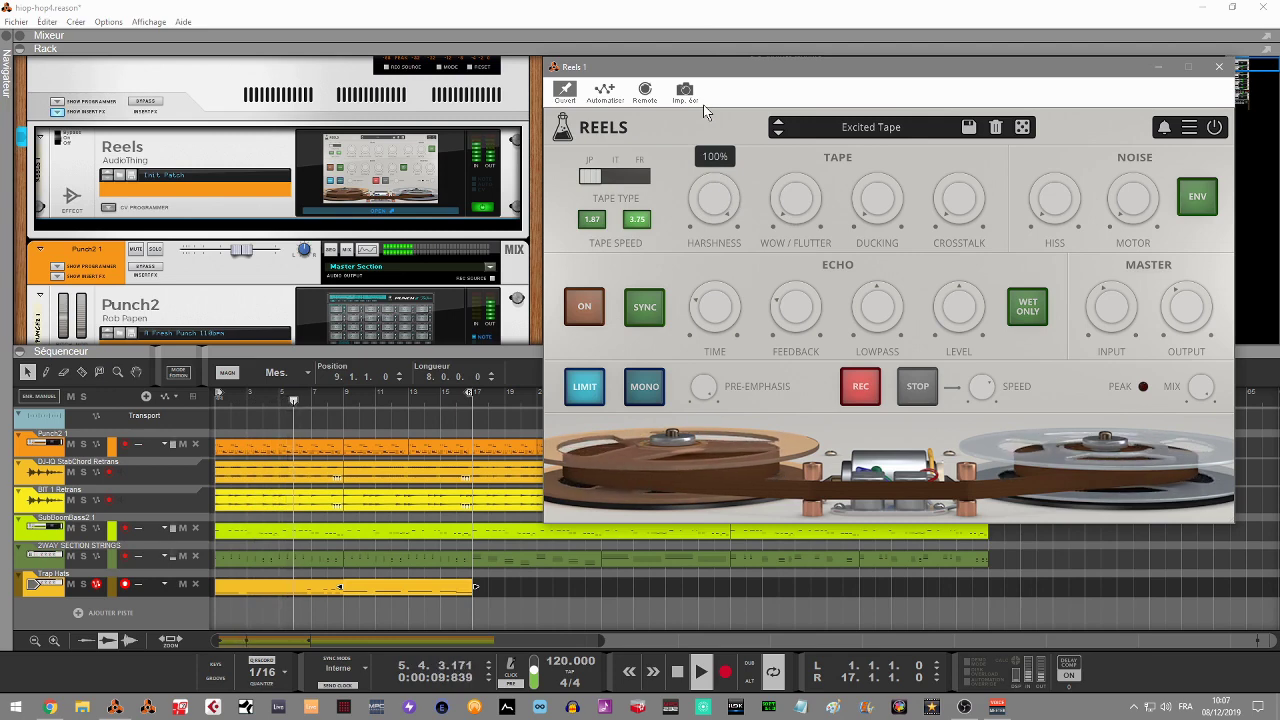
left_click_drag(703, 104, 728, 247)
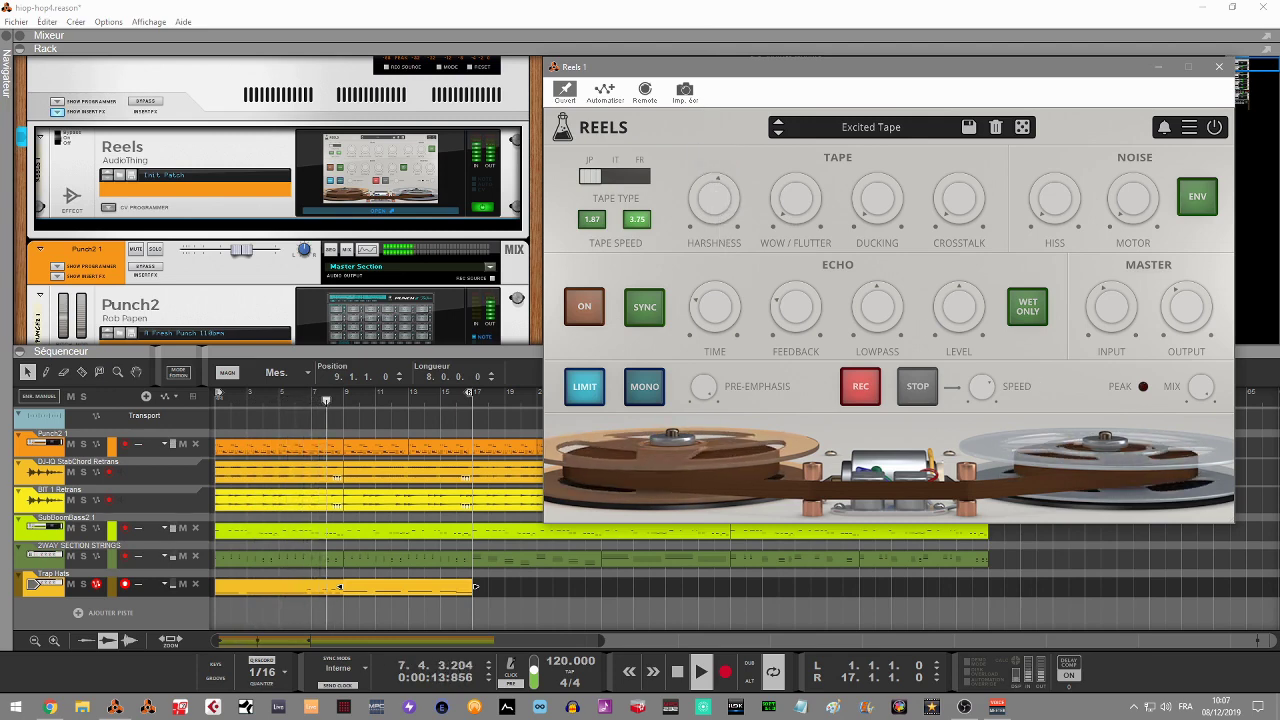
left_click_drag(1205, 389, 1228, 530)
- Adjust the crosstalk, hiss and pre-emphasis in Excited Tape, with Wow/Flutter at 79%
left_click_drag(960, 205, 801, 30)
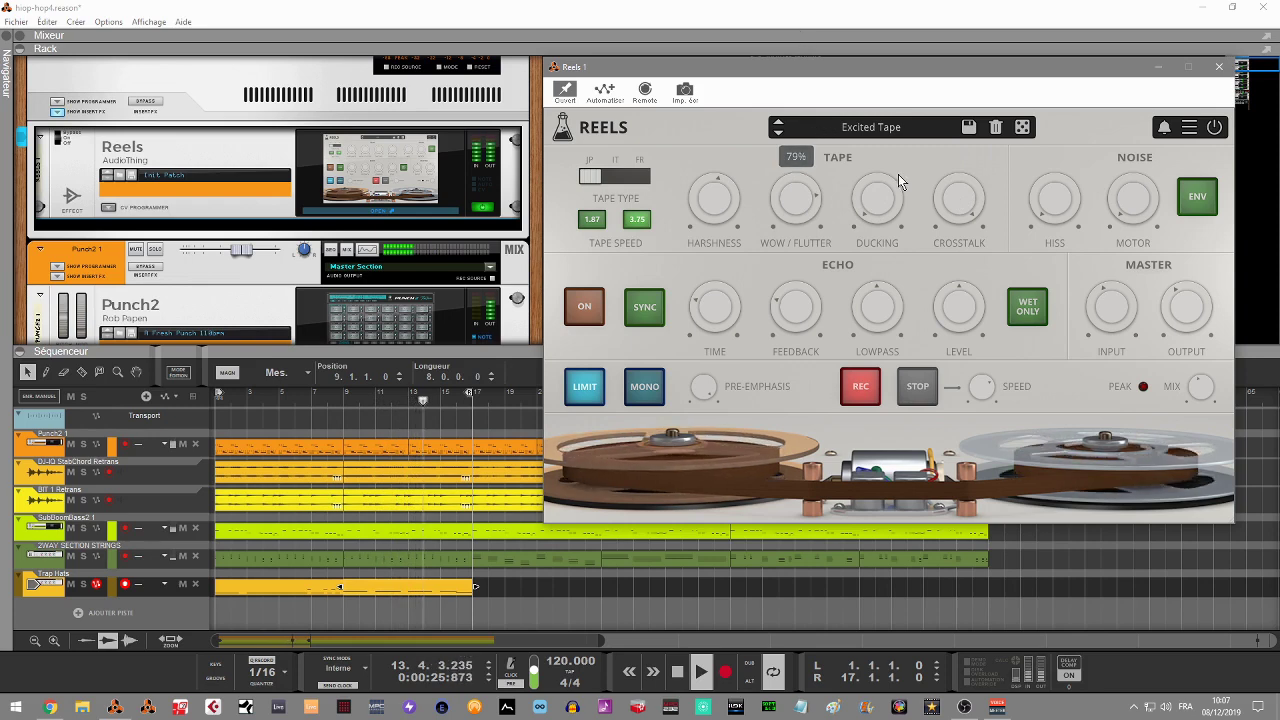
left_click_drag(1048, 205, 1027, 20)
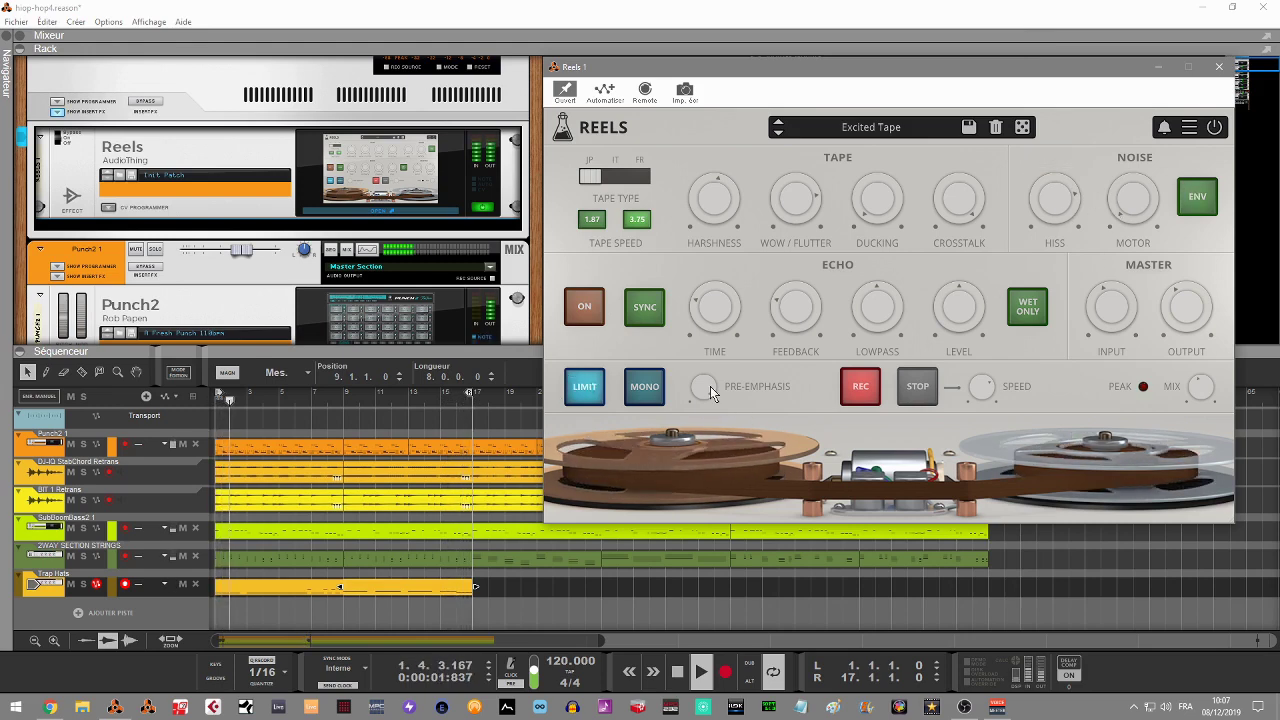
left_click_drag(707, 388, 716, 460)
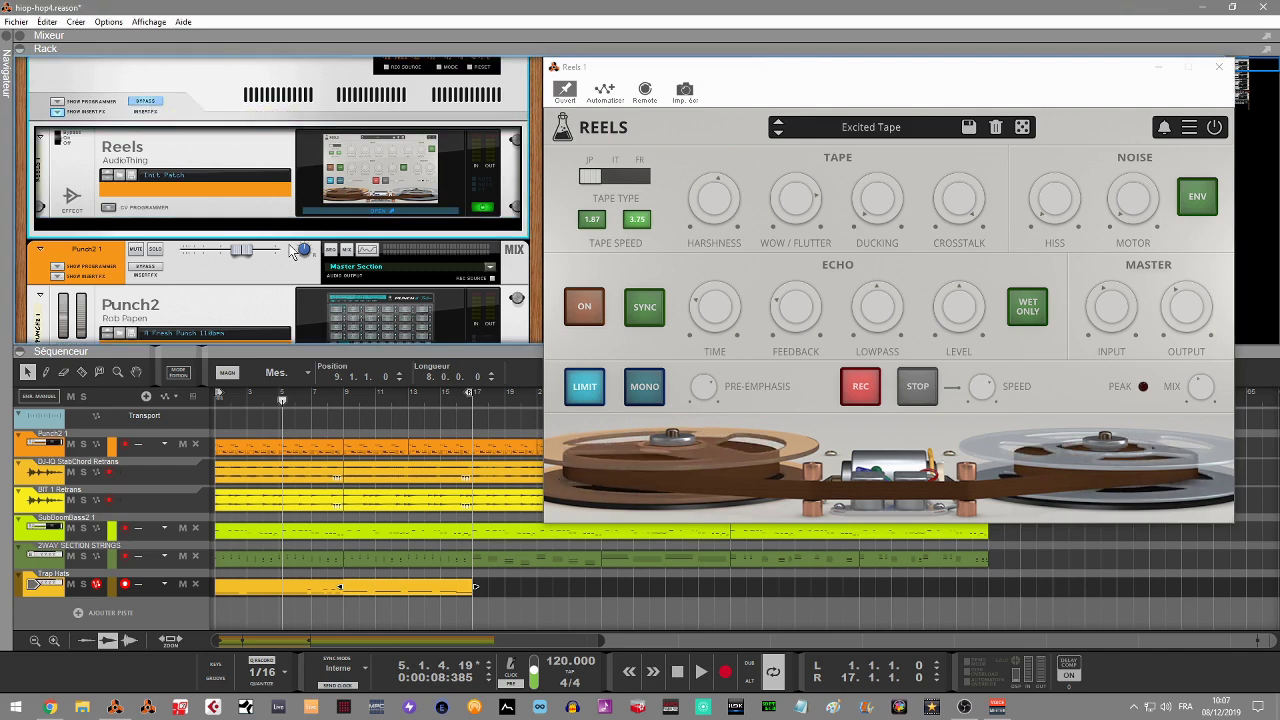
- Close the Reels 1 interface and show the insert effects area of the Punch2 1 mix channel
left_click(1219, 66)
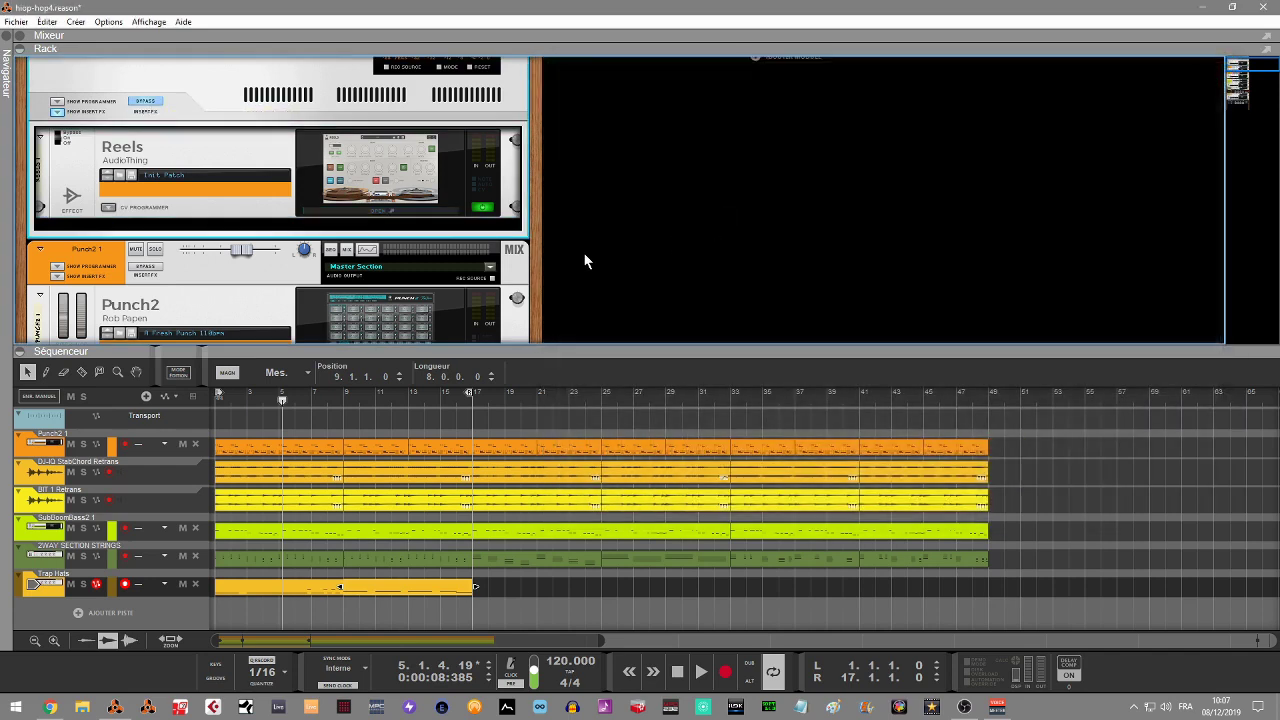
left_click_drag(1229, 64, 1236, 72)
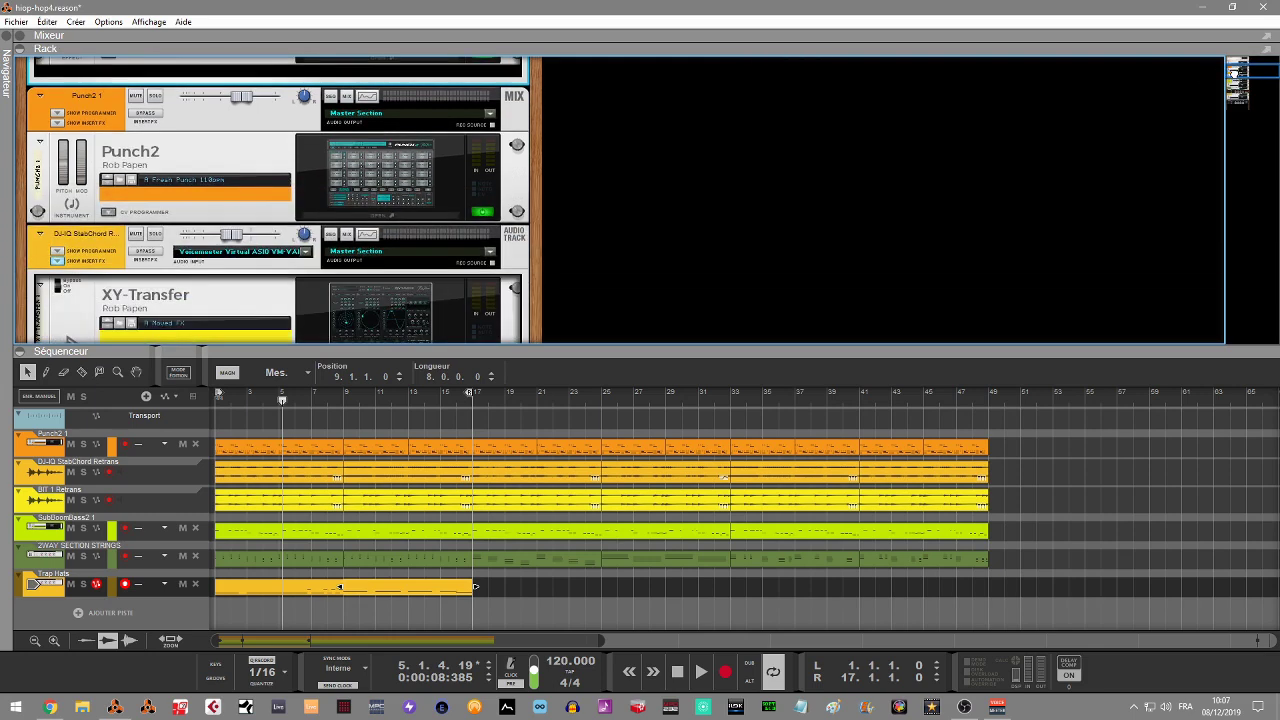
left_click(57, 122)
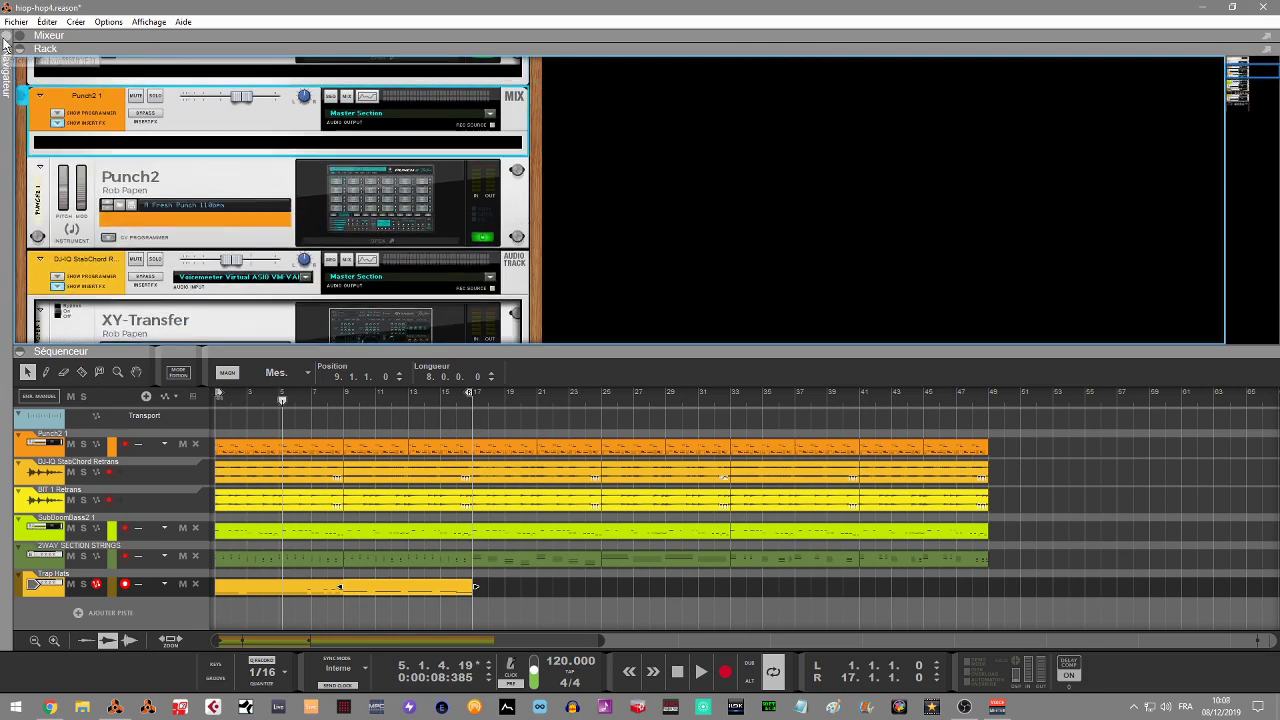
- Find Reels among the AudioThing effects and add it as an insert on the Punch2 1 channel
left_click(5, 43)
left_click(28, 136)
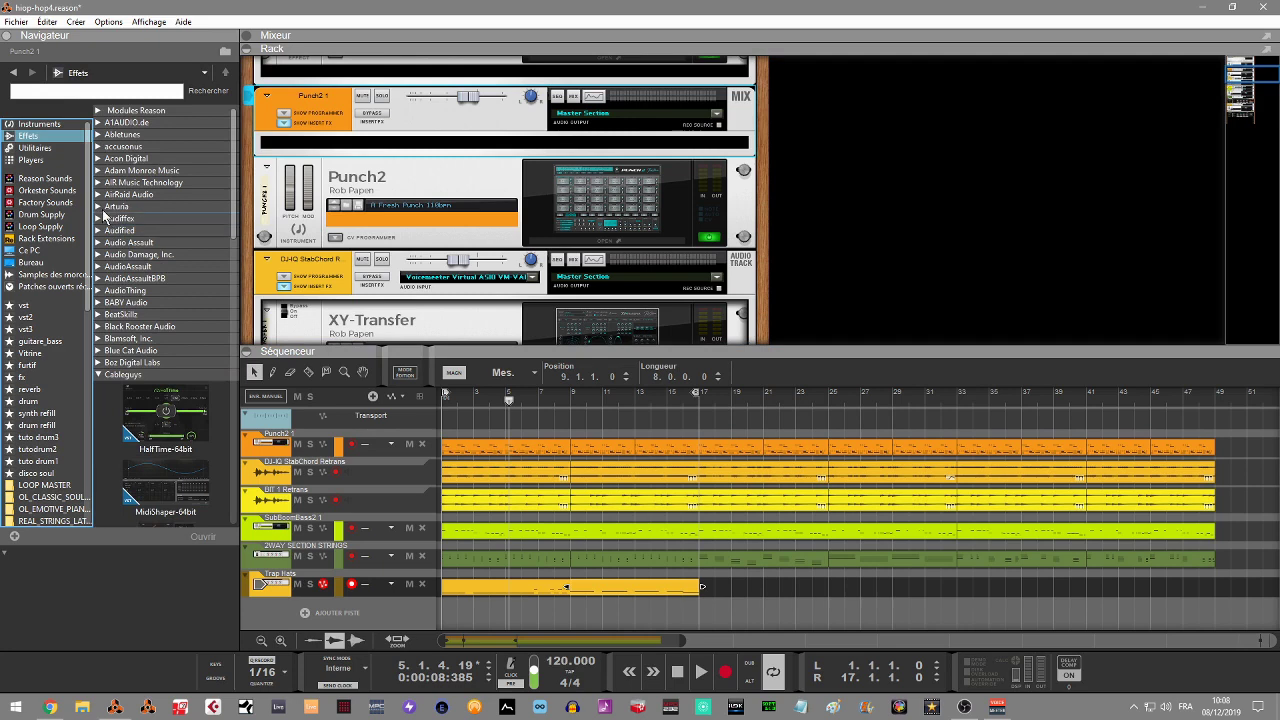
left_click(103, 291)
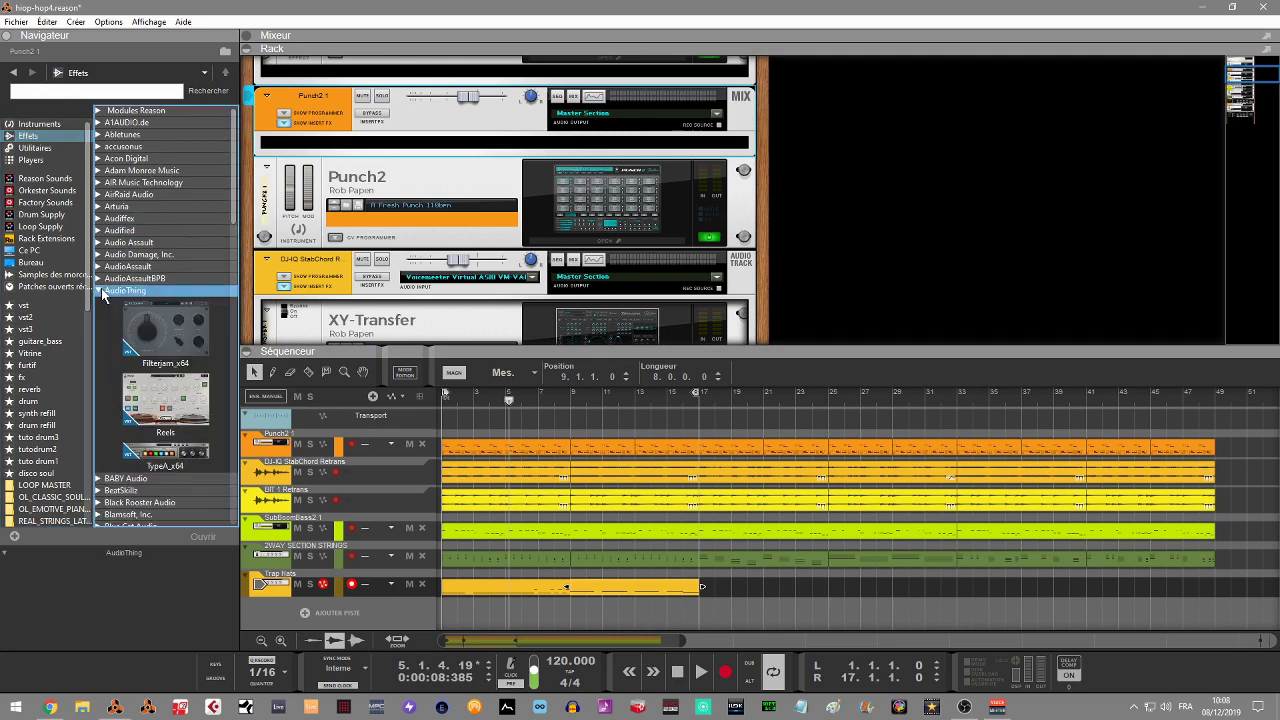
left_click(183, 400)
mouse_move(183, 400)
left_mouse_down()
mouse_move(500, 251)
mouse_move(500, 163)
mouse_move(506, 131)
mouse_move(518, 132)
left_mouse_up()
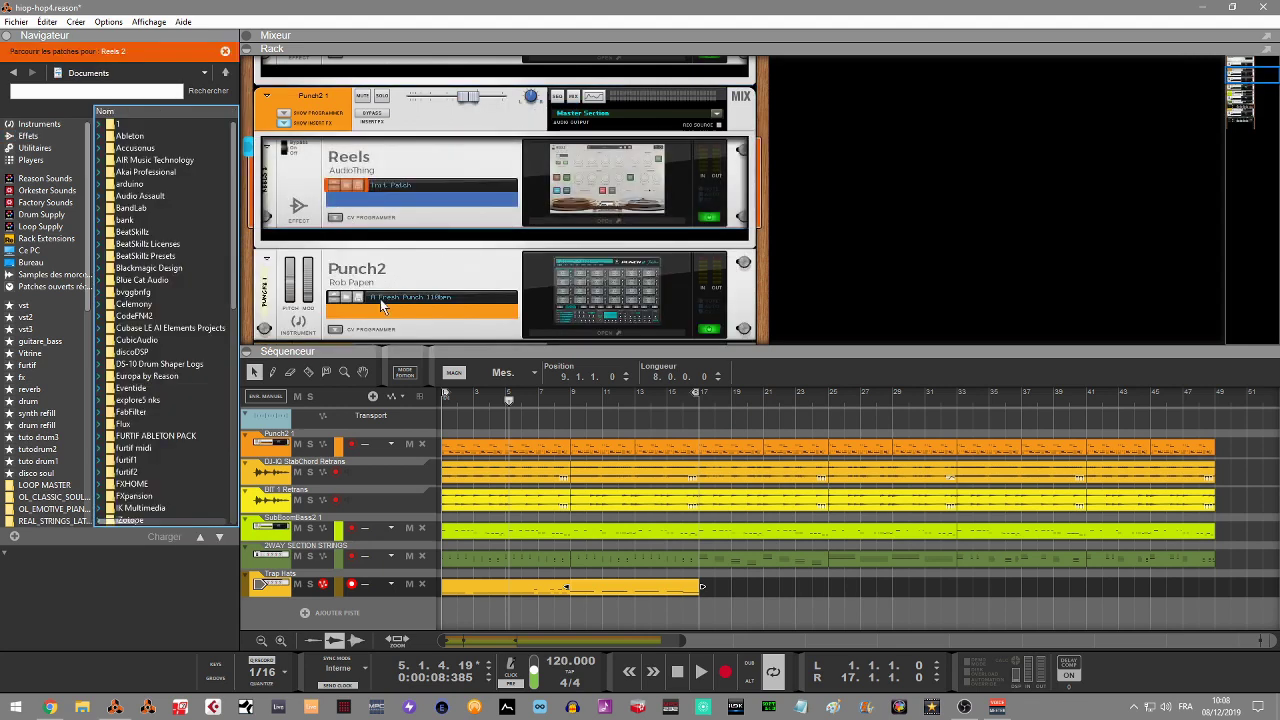
- Solo the Punch2 1 channel and open the new Reels 2 interface beside the rack devices
left_click(382, 98)
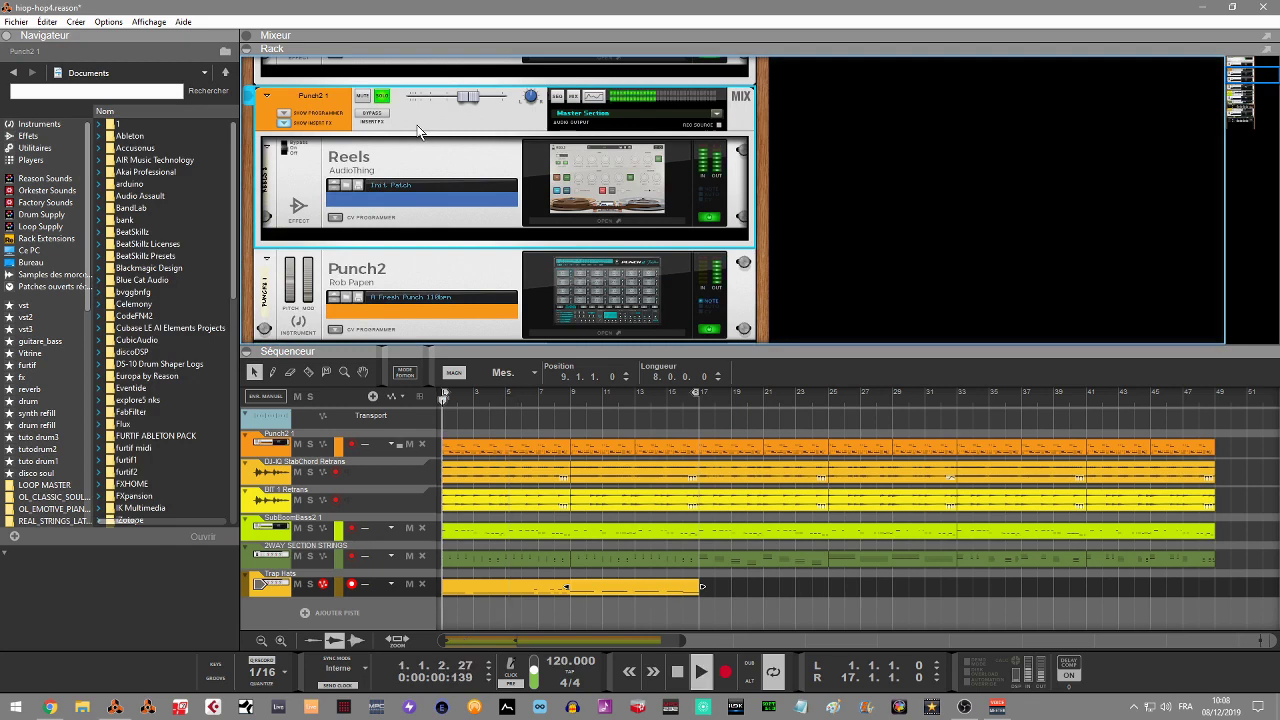
left_click(593, 218)
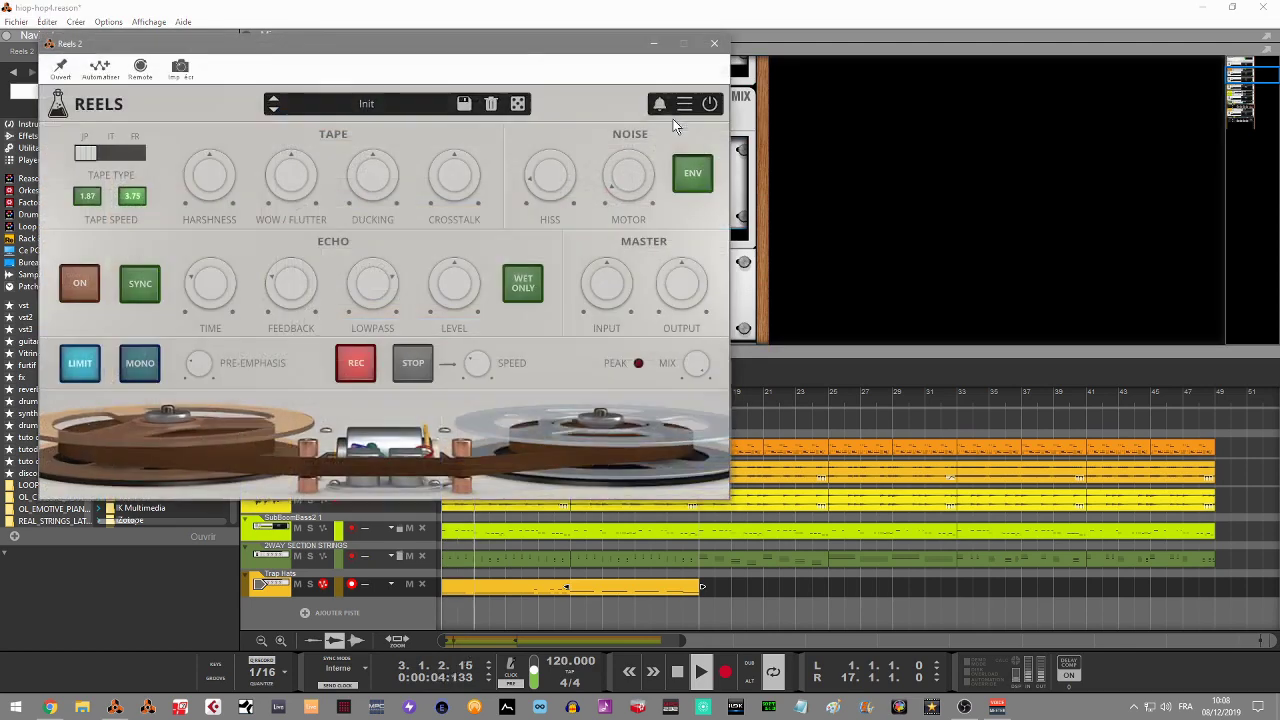
left_click_drag(520, 47, 1040, 55)
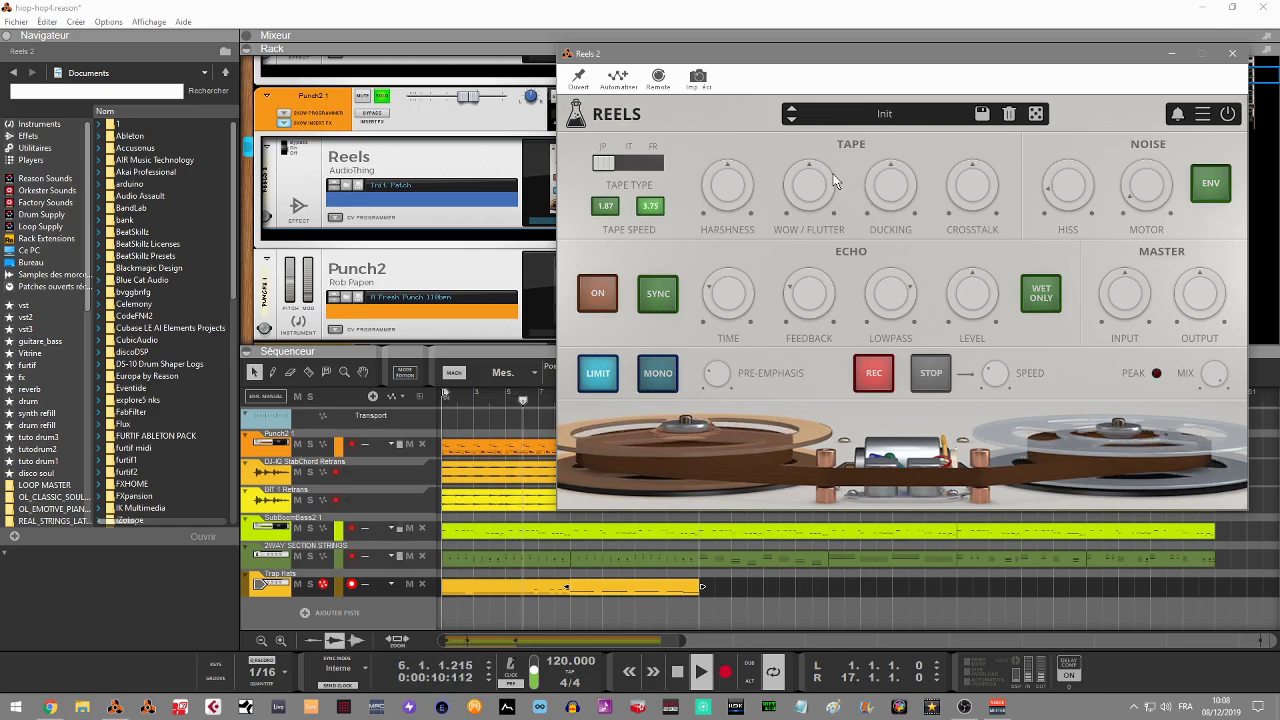
- Raise the harshness to 83% on the soloed drums and vary the Reels Mix
mouse_move(725, 176)
left_click_drag(725, 176, 712, 123)
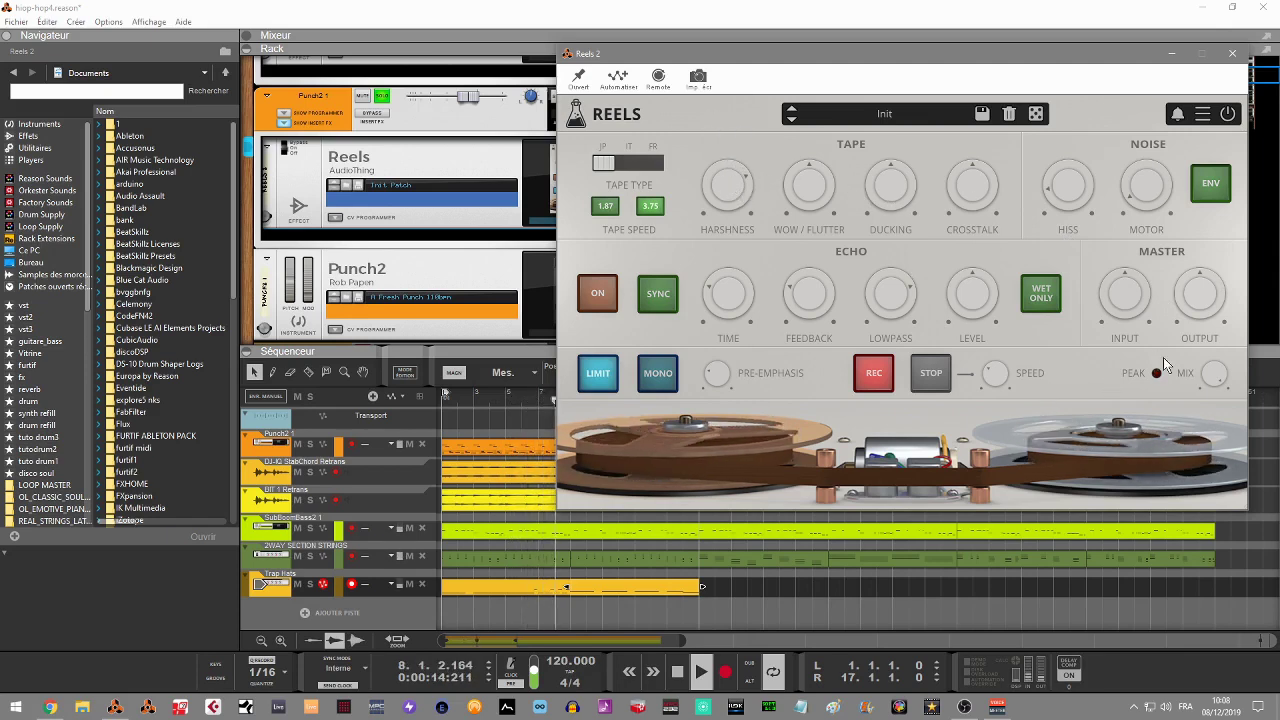
left_click_drag(1214, 375, 1220, 463)
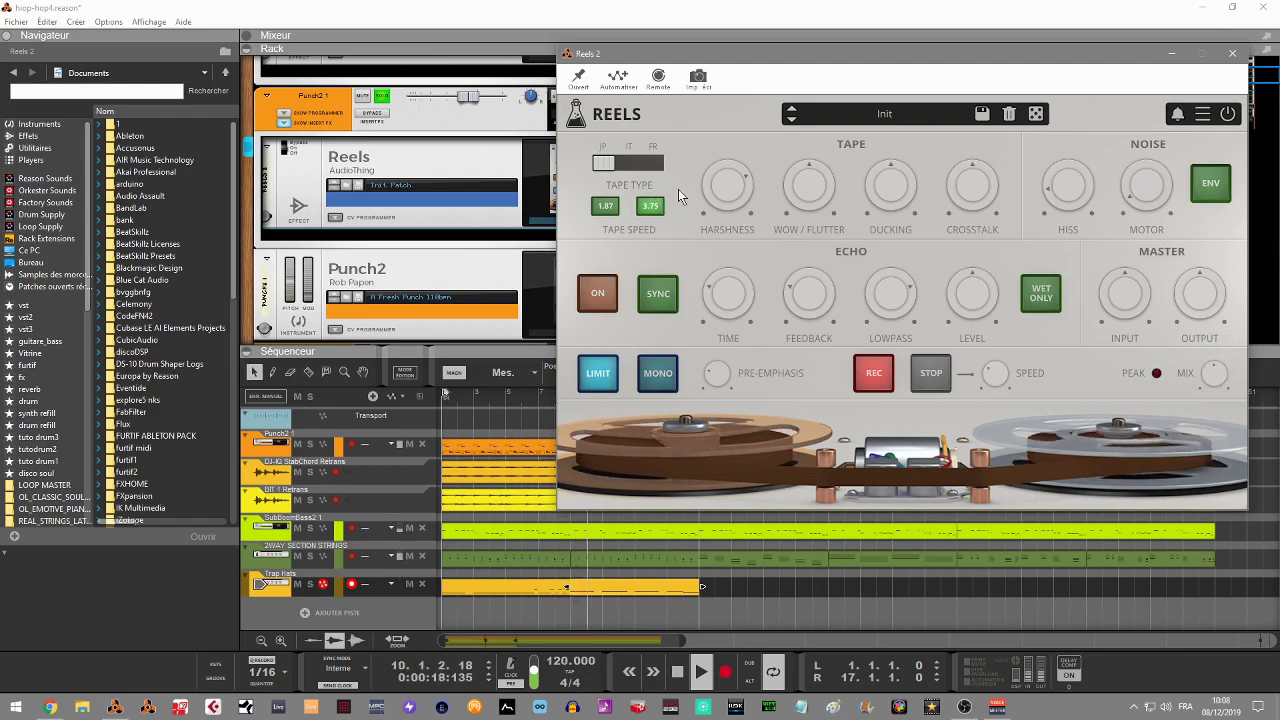
left_click_drag(719, 185, 708, 158)
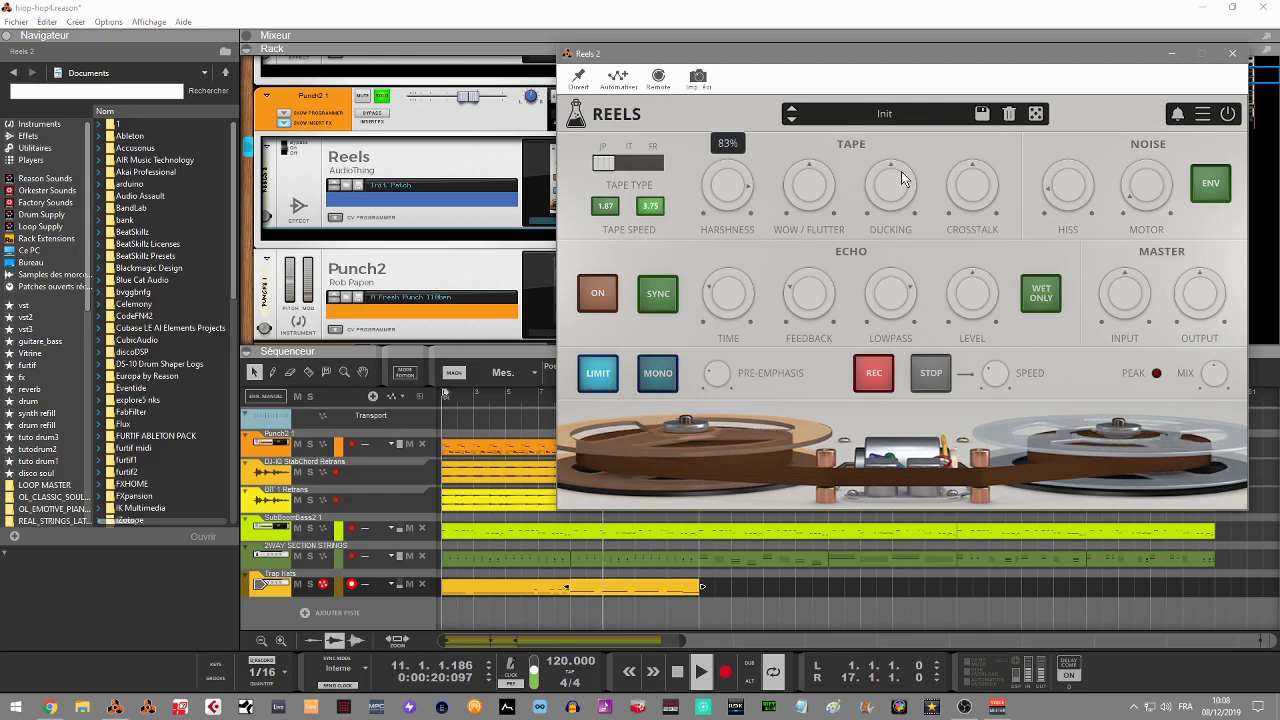
- Set the ducking to 80% and the crosstalk to -13.0 dB, and adjust the pre-emphasis
left_click_drag(889, 186, 884, 116)
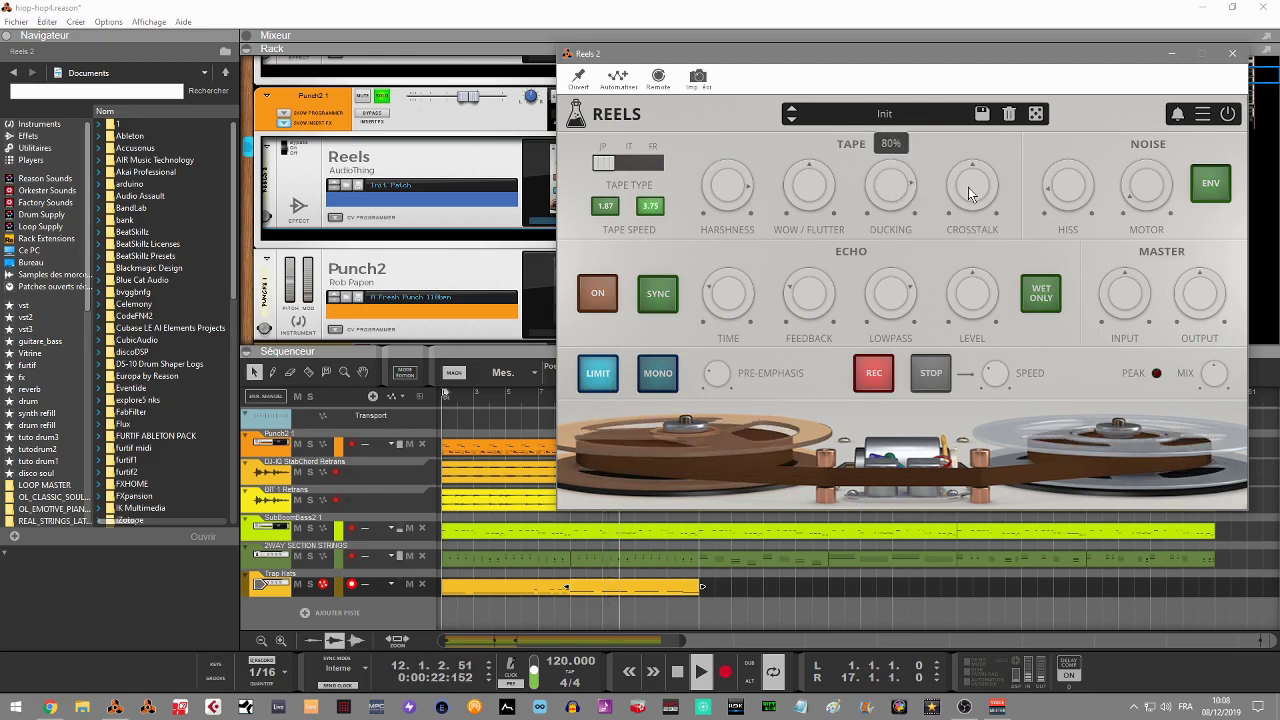
left_click_drag(972, 188, 984, 134)
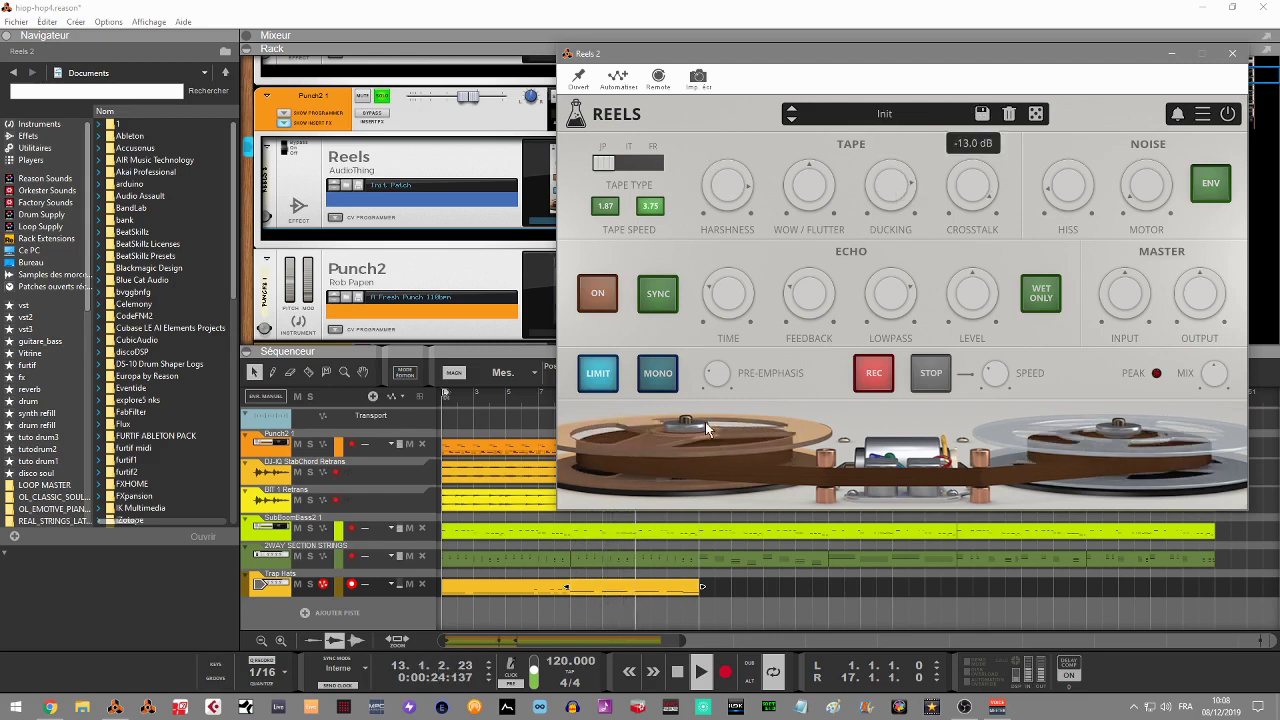
left_click_drag(717, 373, 712, 330)
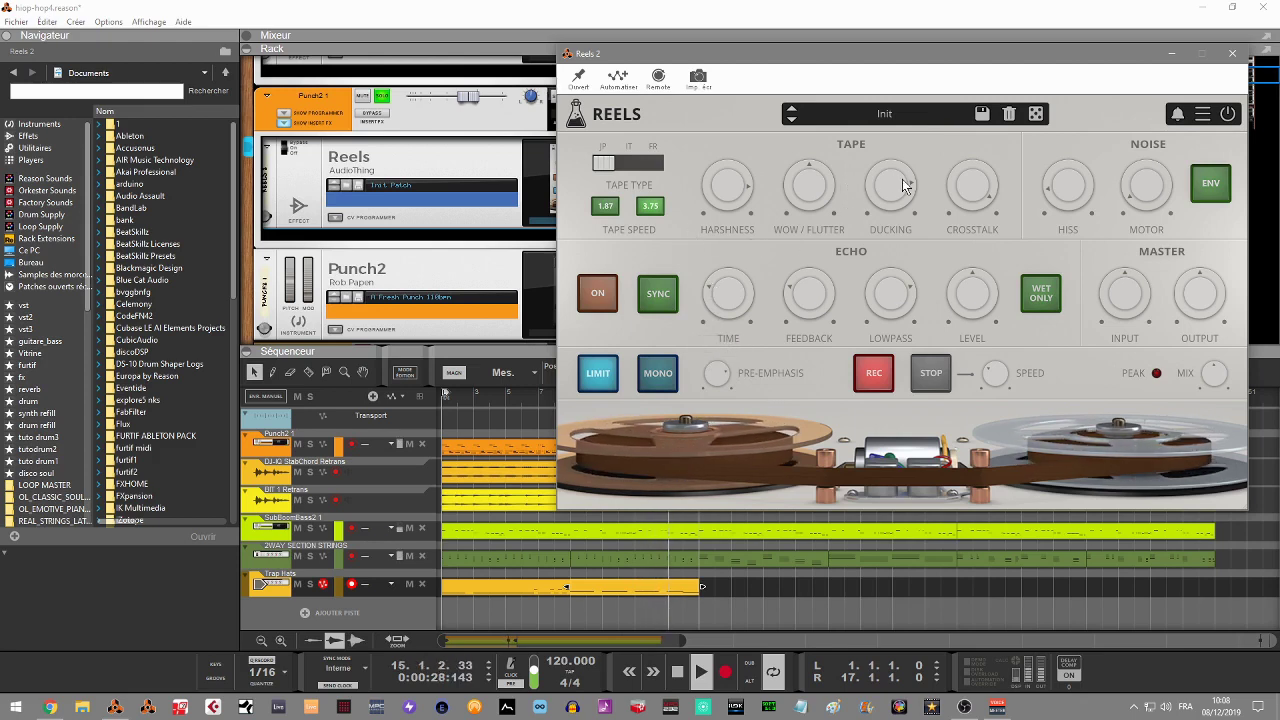
- Audition the IT tape type on the drums and switch to the FR tape type
mouse_move(1067, 170)
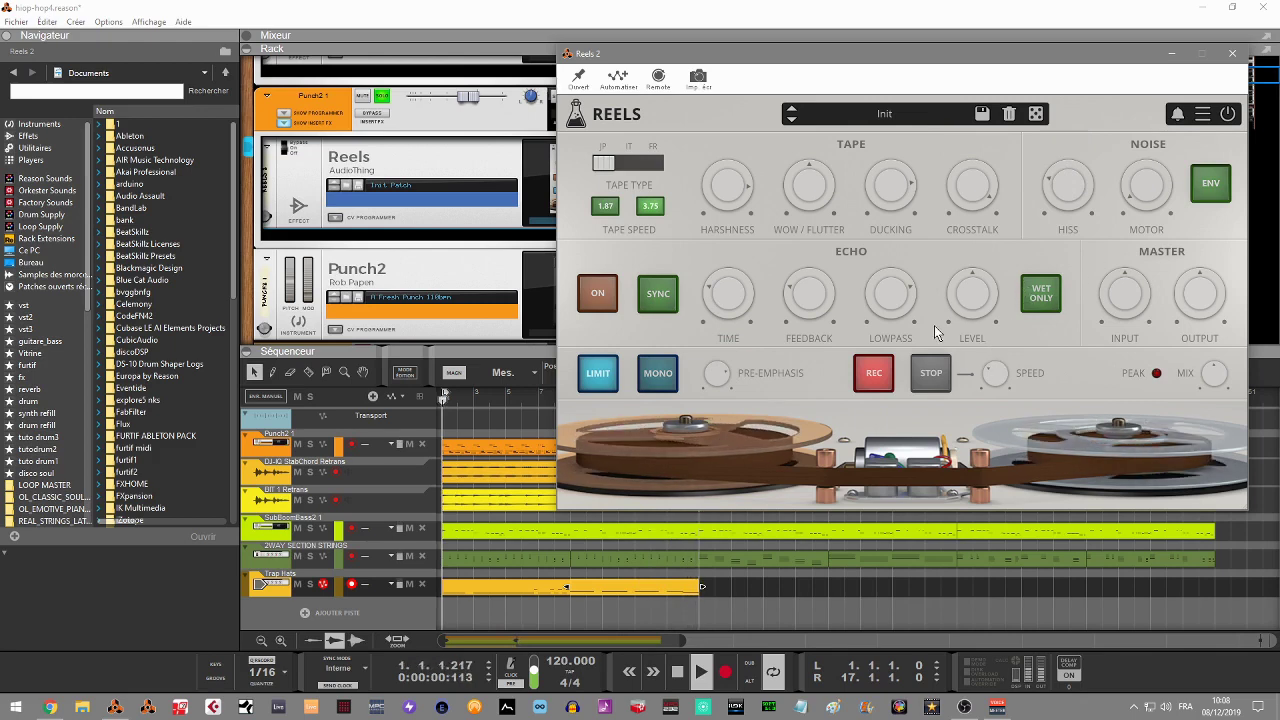
mouse_move(743, 153)
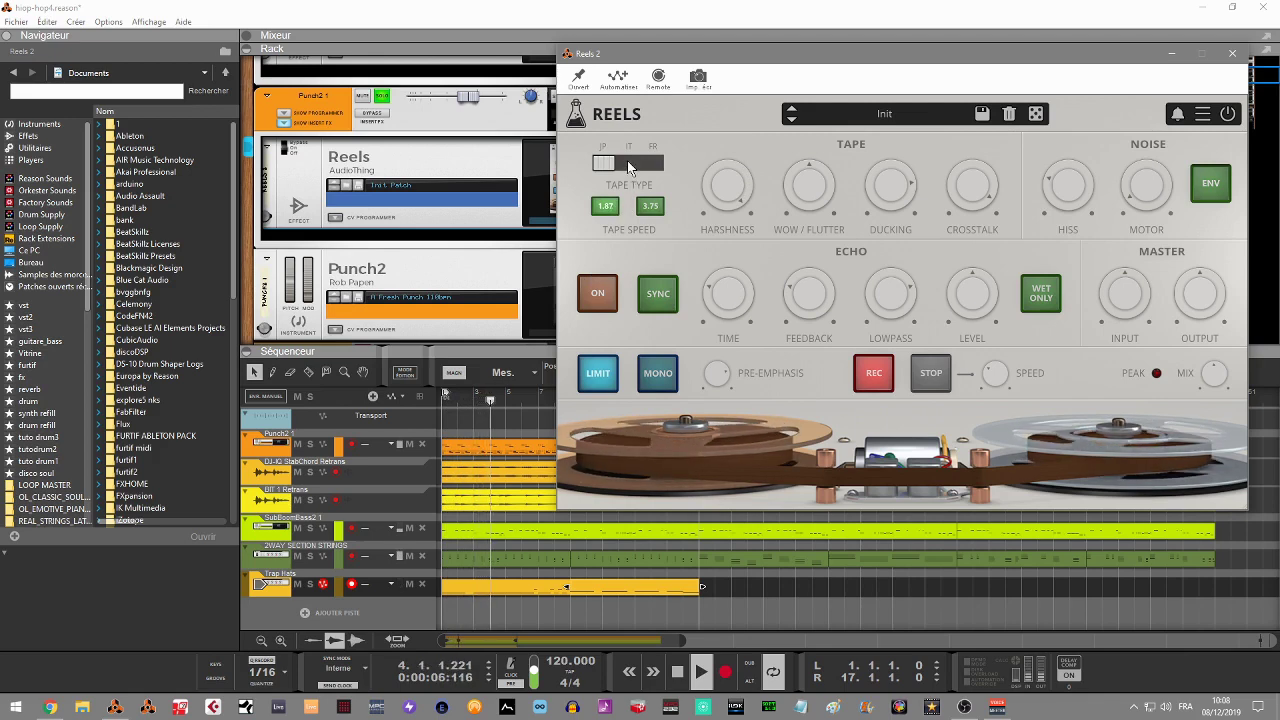
left_click(627, 160)
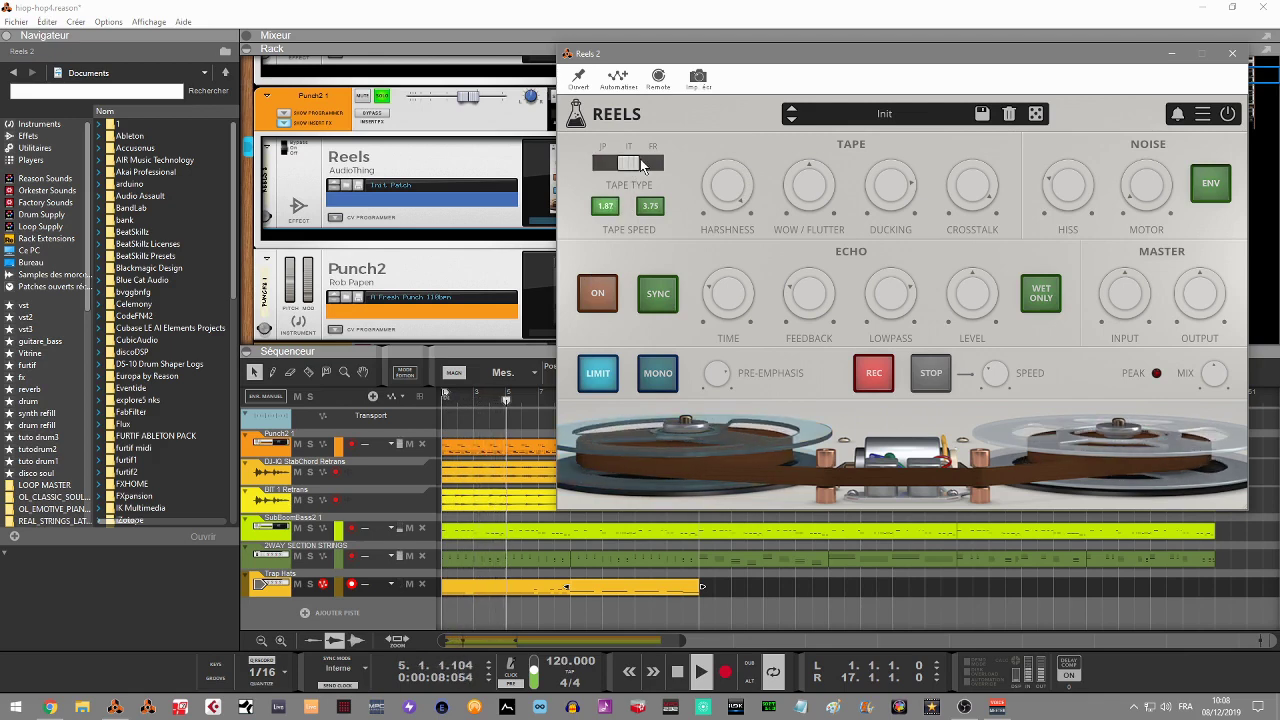
left_click(648, 163)
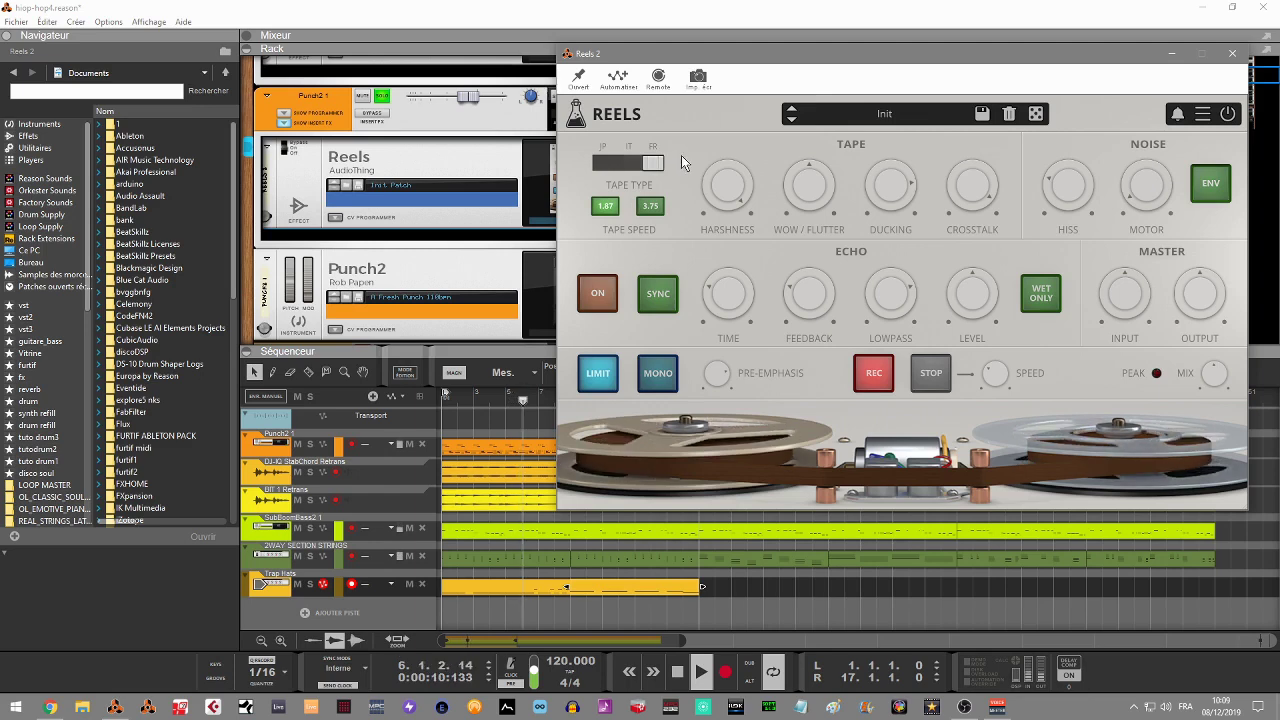
- Set Wow/Flutter to 65%, lower the crosstalk, and raise the pre-emphasis to 12.0 dB with Mono on
left_click_drag(812, 192, 803, 146)
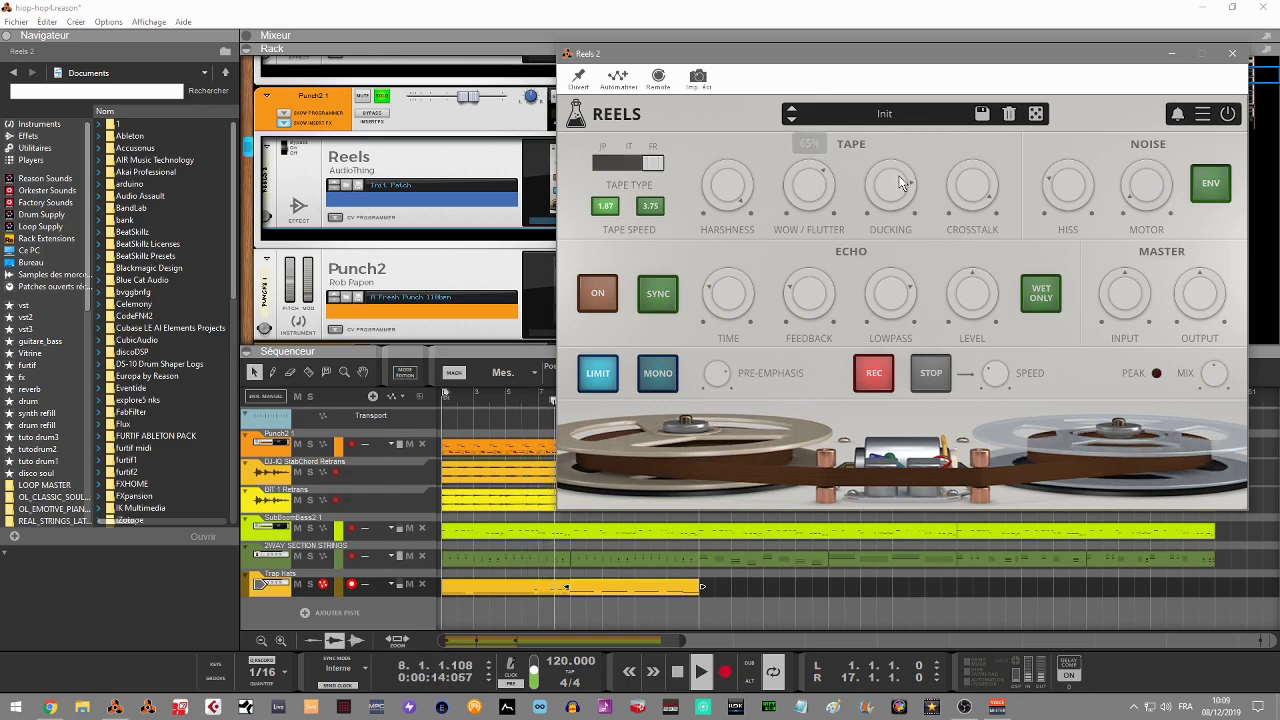
mouse_move(973, 200)
left_click_drag(973, 200, 997, 322)
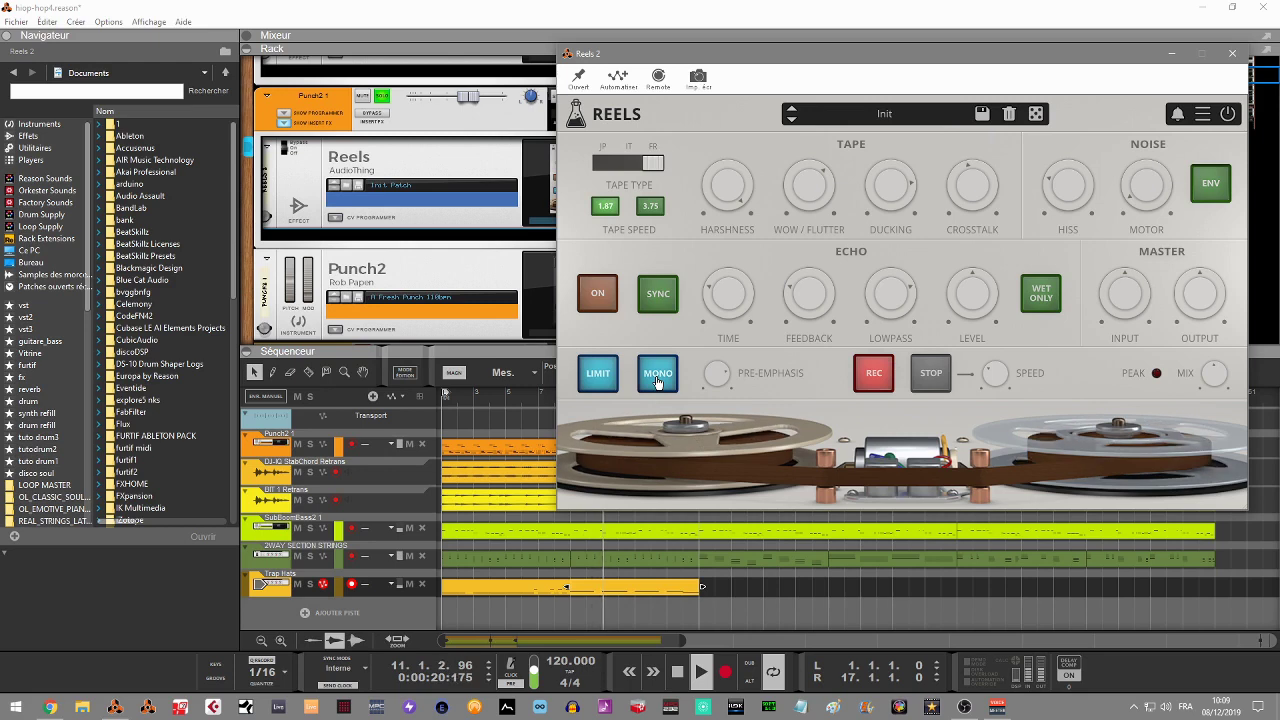
mouse_move(713, 390)
left_click_drag(713, 390, 719, 303)
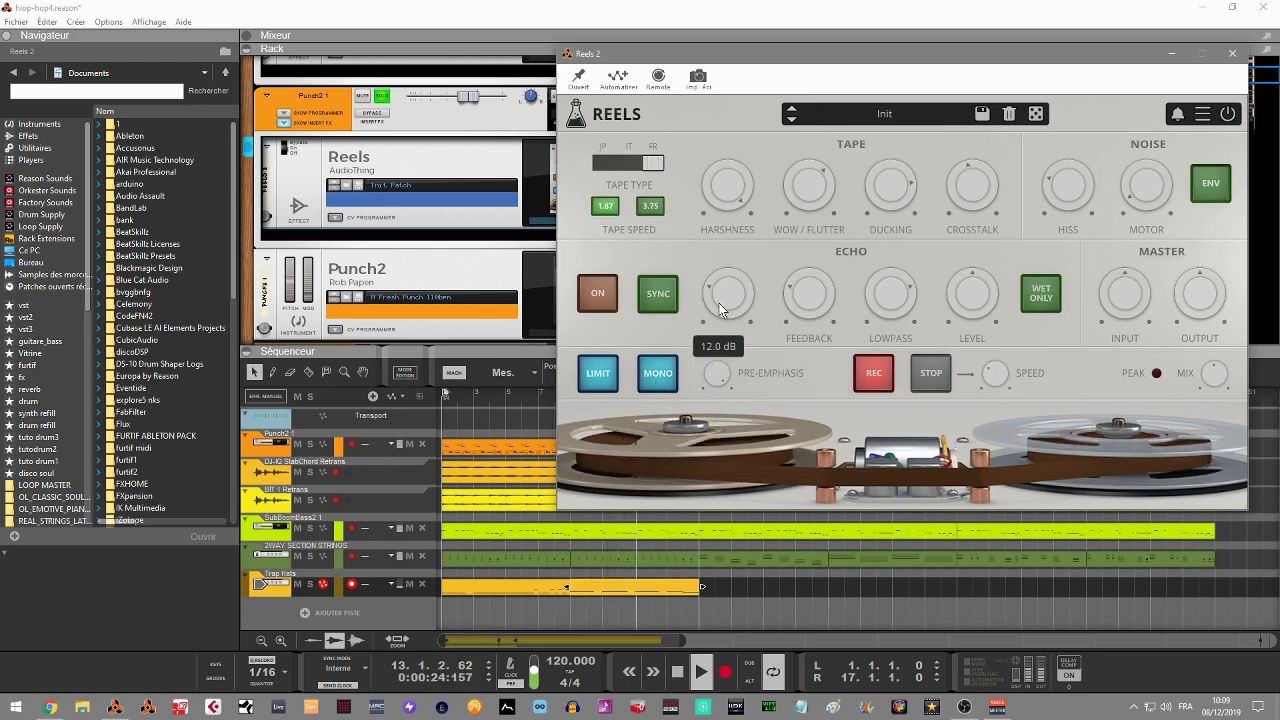
- Trigger and release the tape stop, and adjust the pre-emphasis and Mix with the harshness at 36%
left_click(934, 382)
left_click(936, 383)
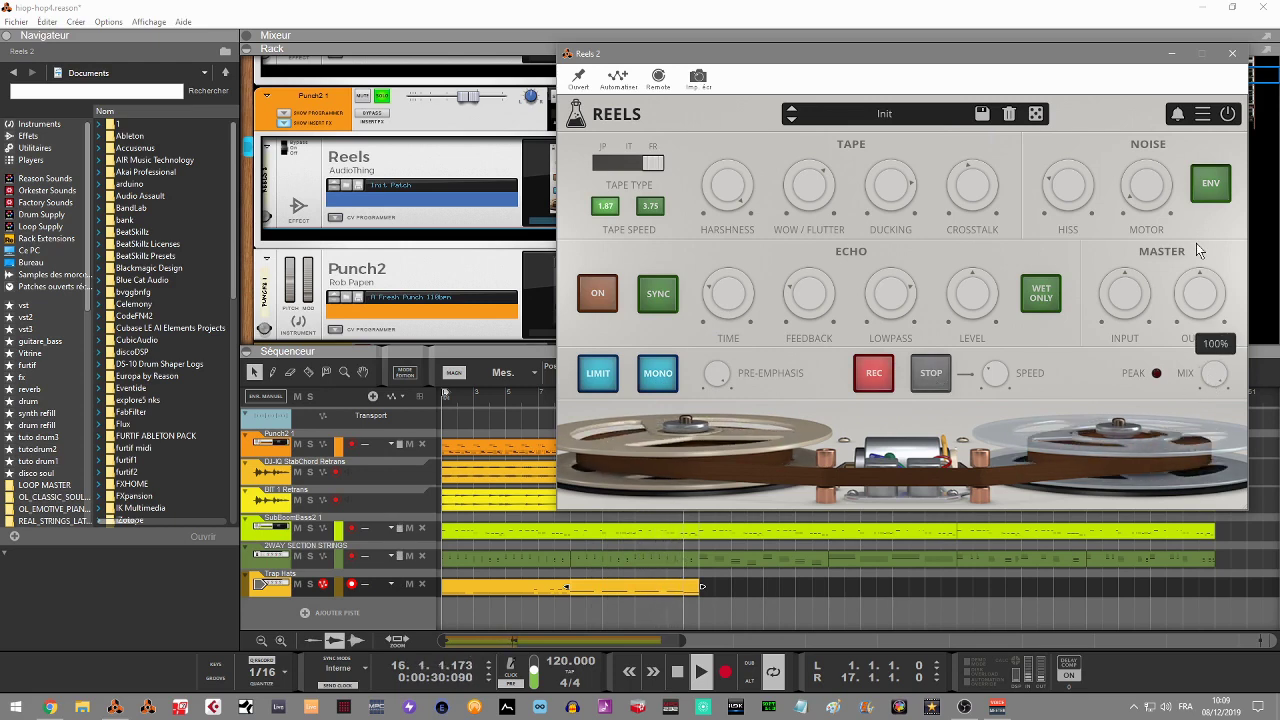
left_click_drag(717, 376, 738, 418)
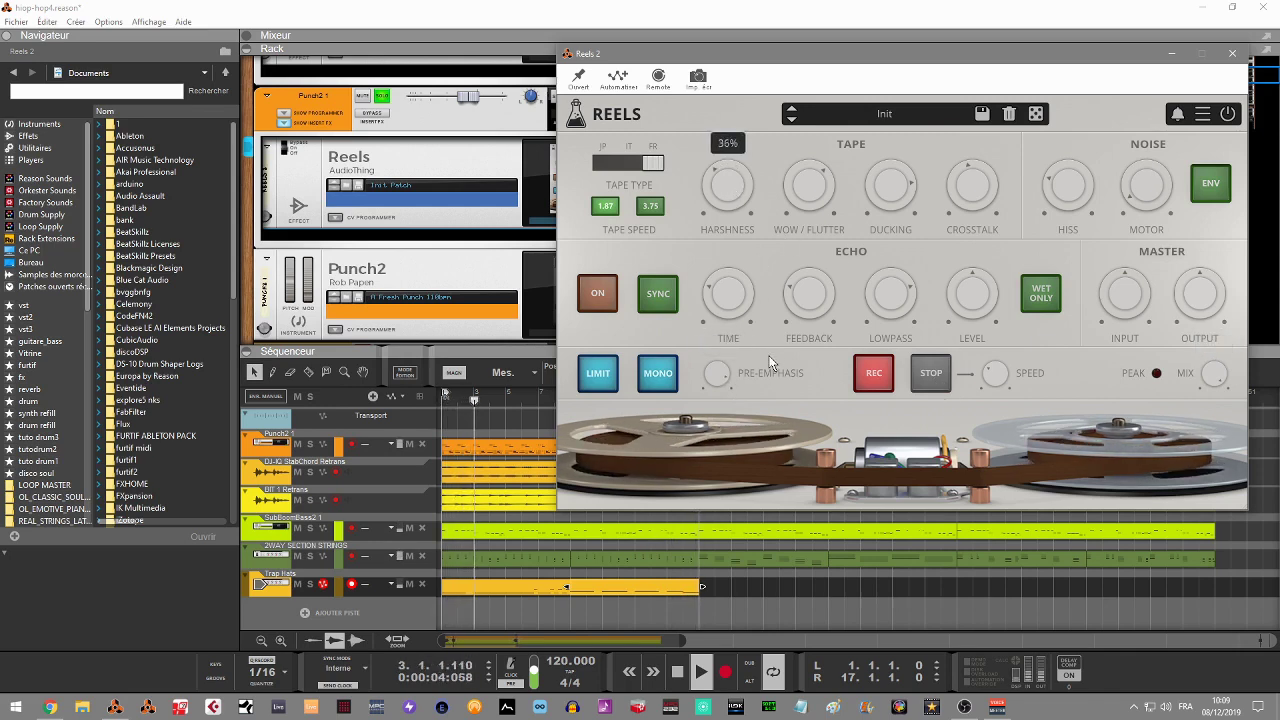
left_click_drag(1214, 373, 1219, 438)
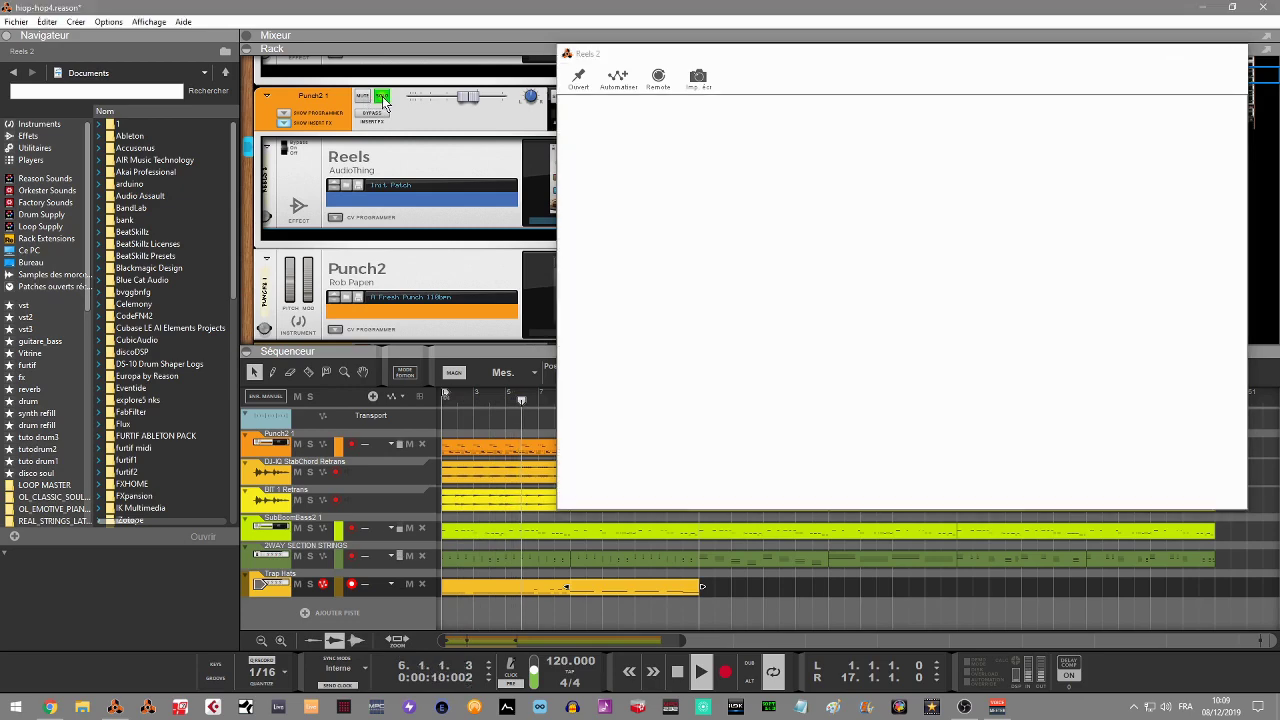
- Turn off solo on the Punch2 1 channel, bring back the Reels 2 interface and collapse the browser
left_click(382, 96)
left_click(620, 217)
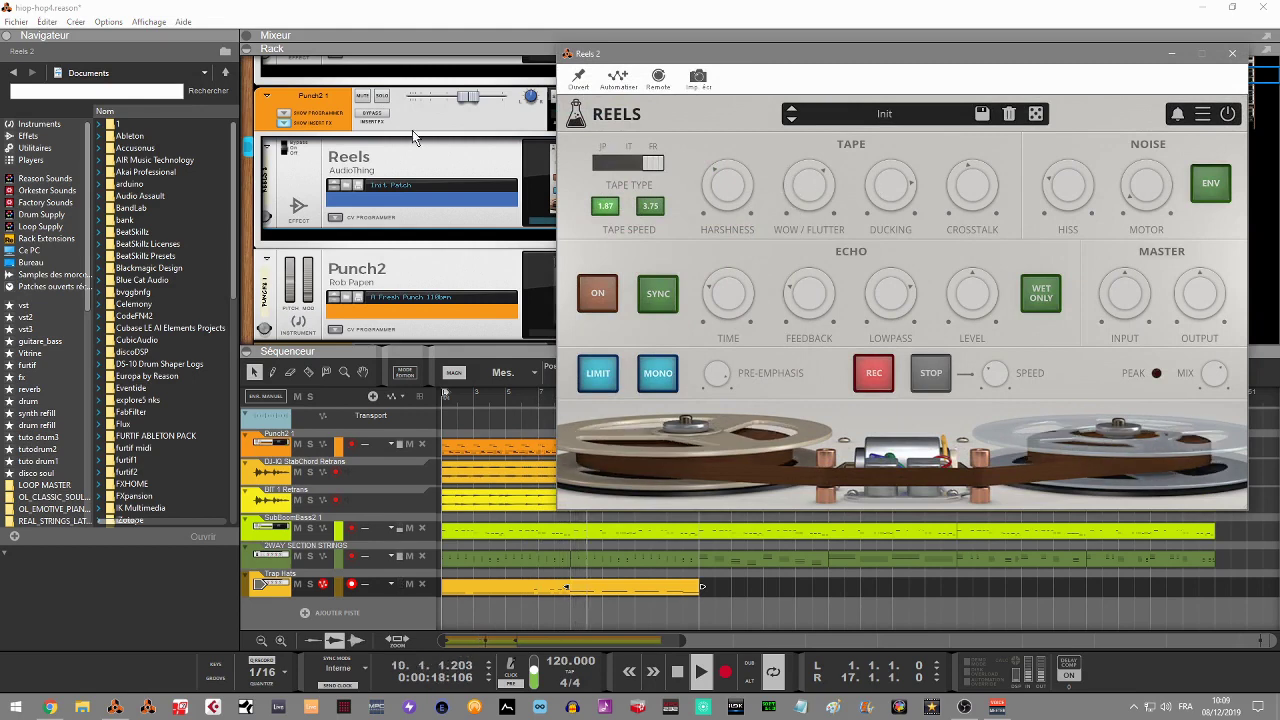
left_click(8, 37)
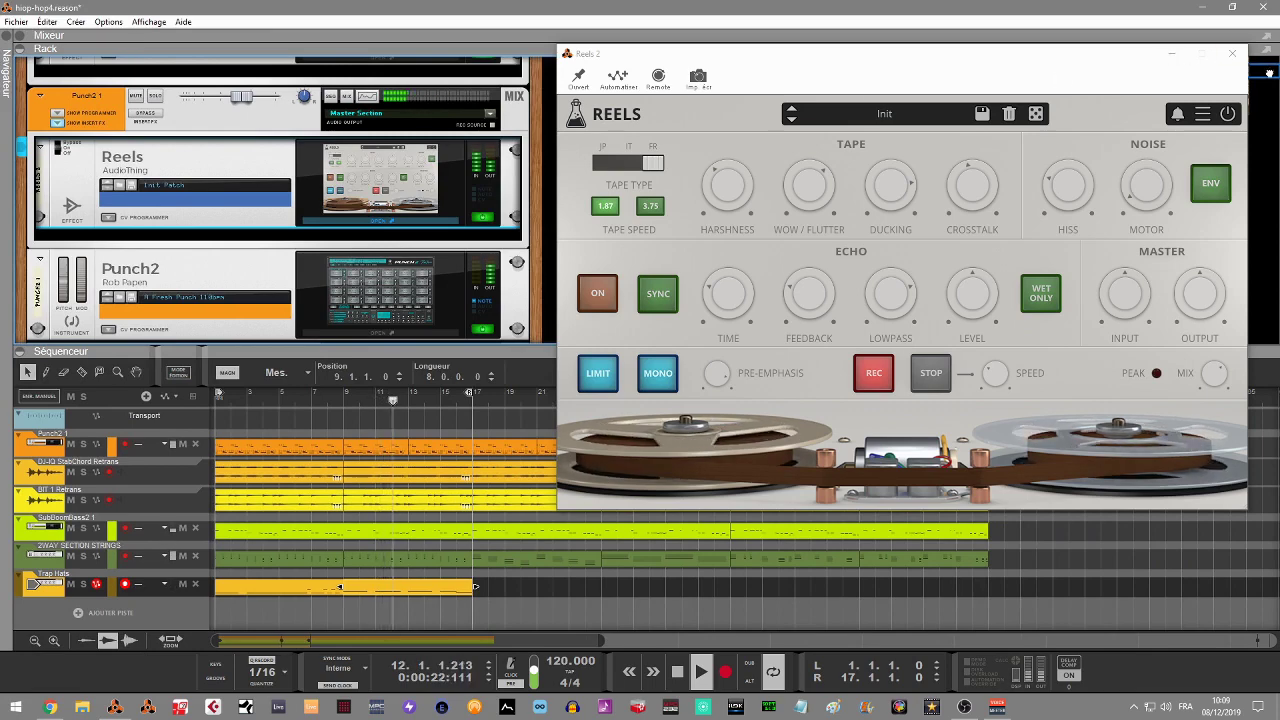
- Take the Master Section's insert effects out of bypass, open its Reels interface, and bypass the inserts again
scroll(340, 325, "up", 5)
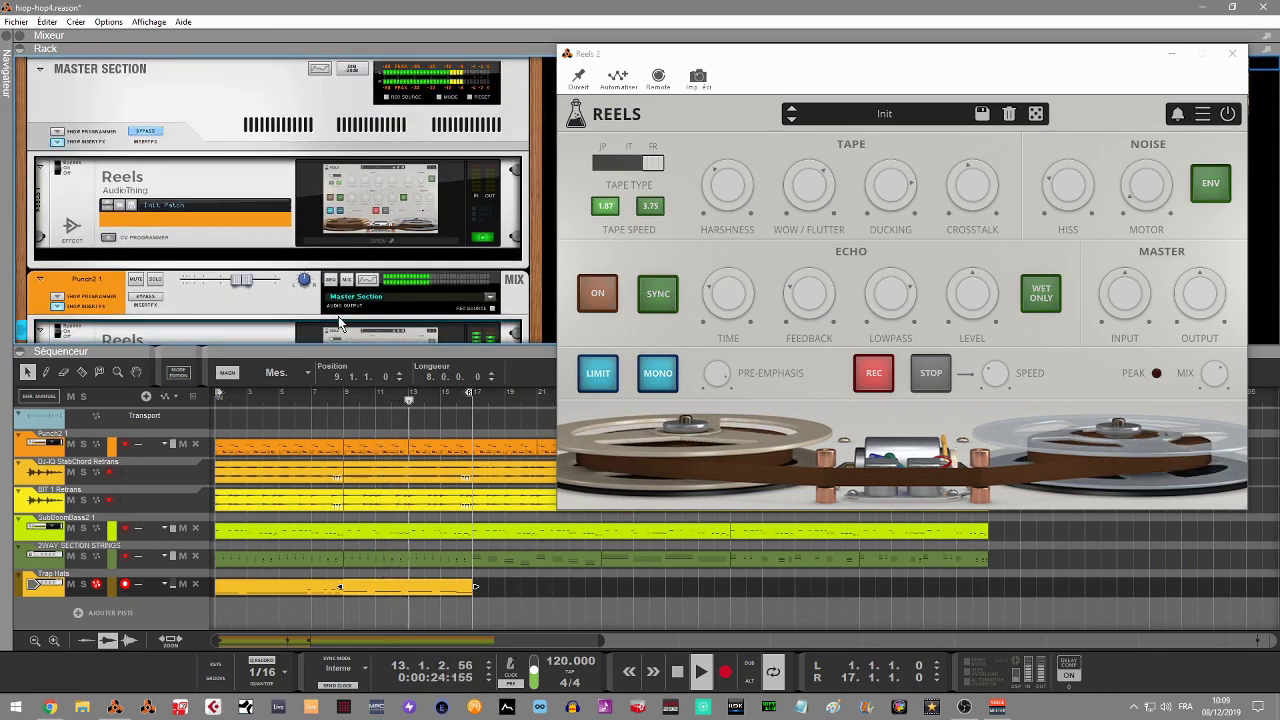
left_click(157, 138)
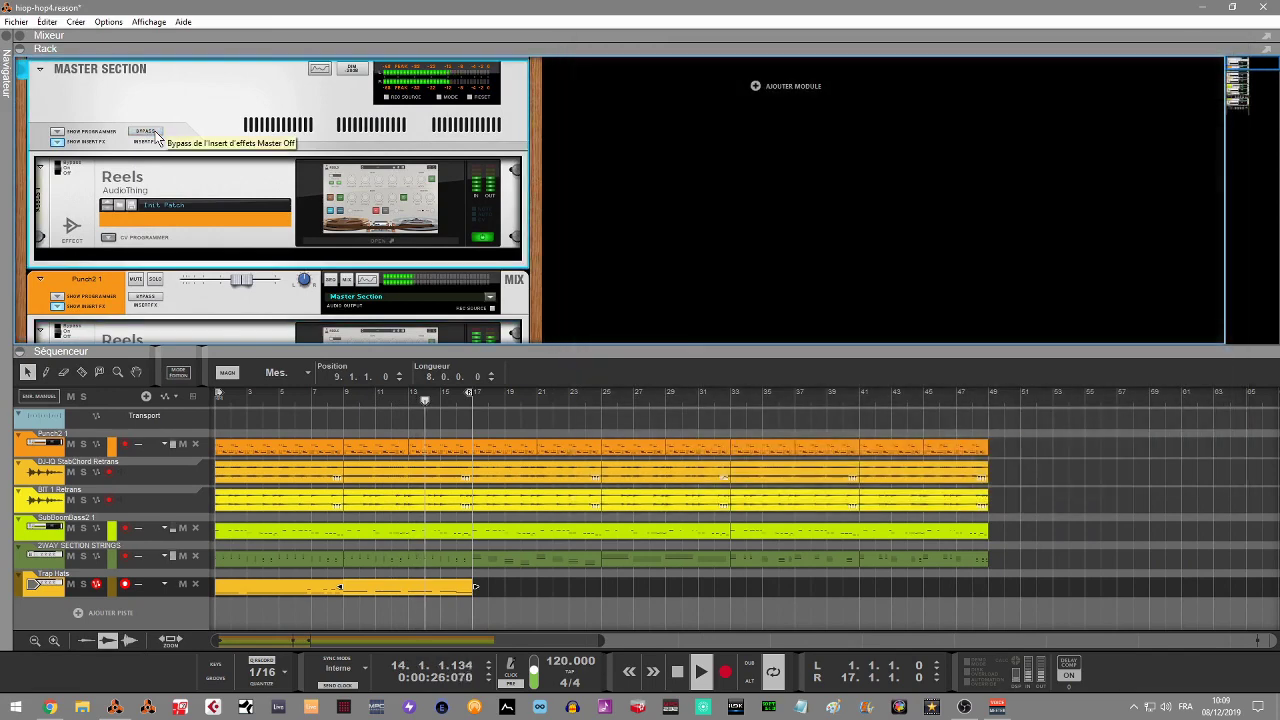
left_click(406, 240)
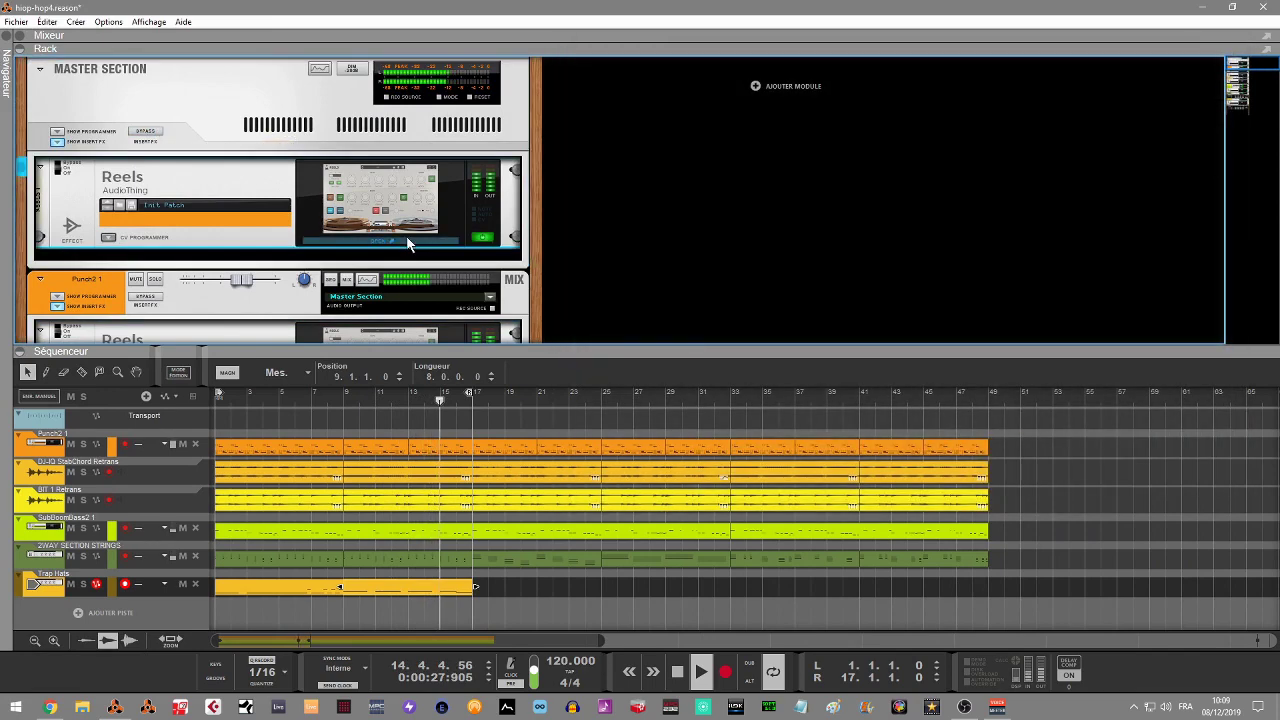
left_click(415, 243)
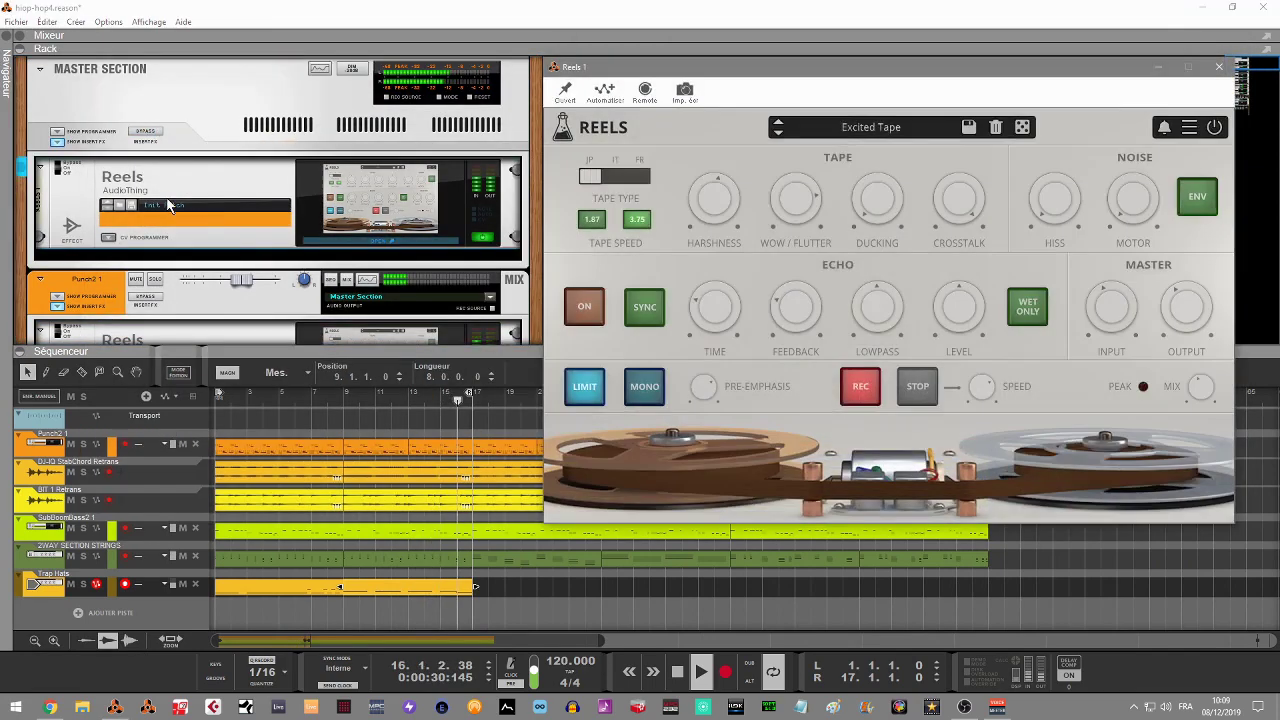
left_click(143, 136)
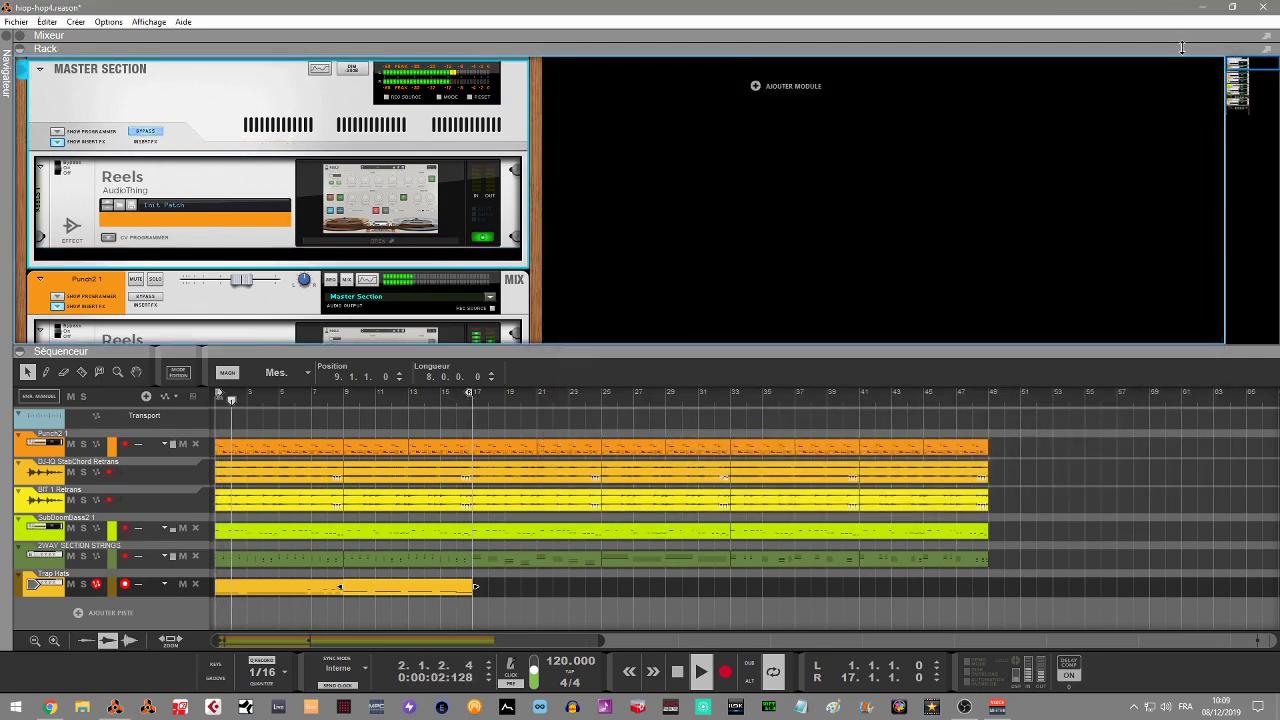
- Open the Reels 2 interface from the Punch2 1 channel, keep its window pinned, and toggle the channel's solo on and off
left_click_drag(1249, 63, 1250, 73)
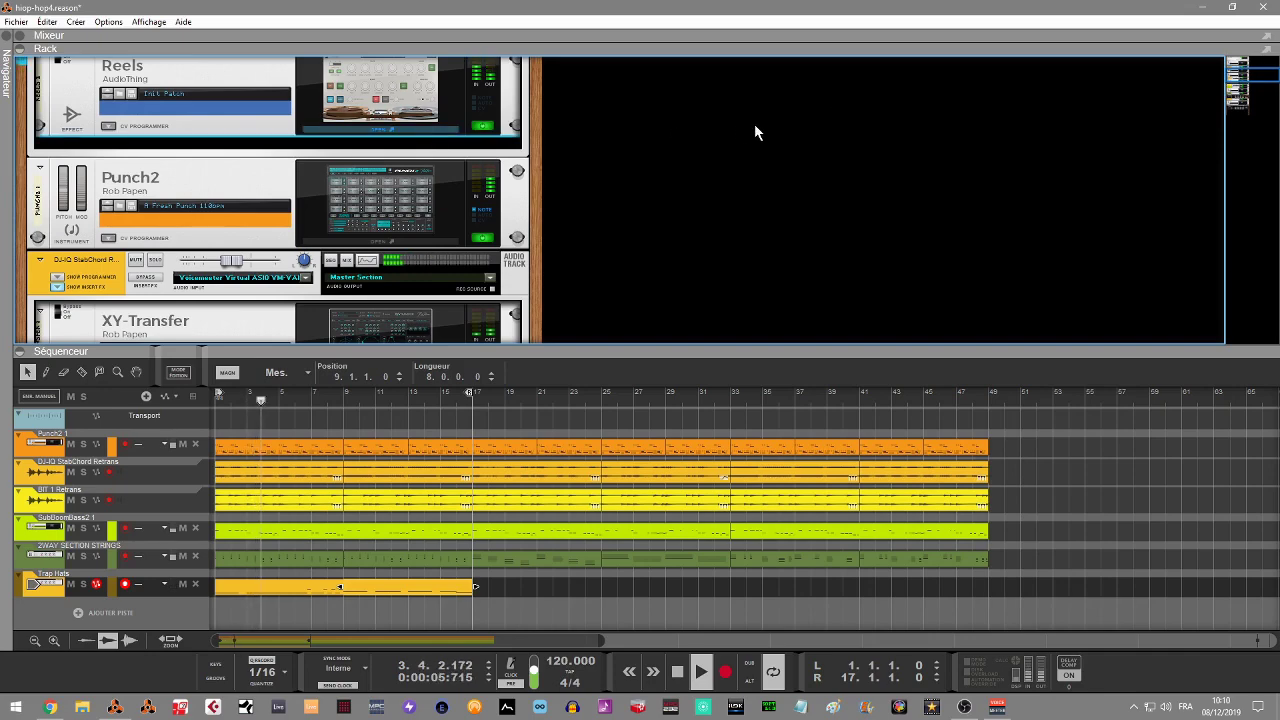
left_click(865, 150)
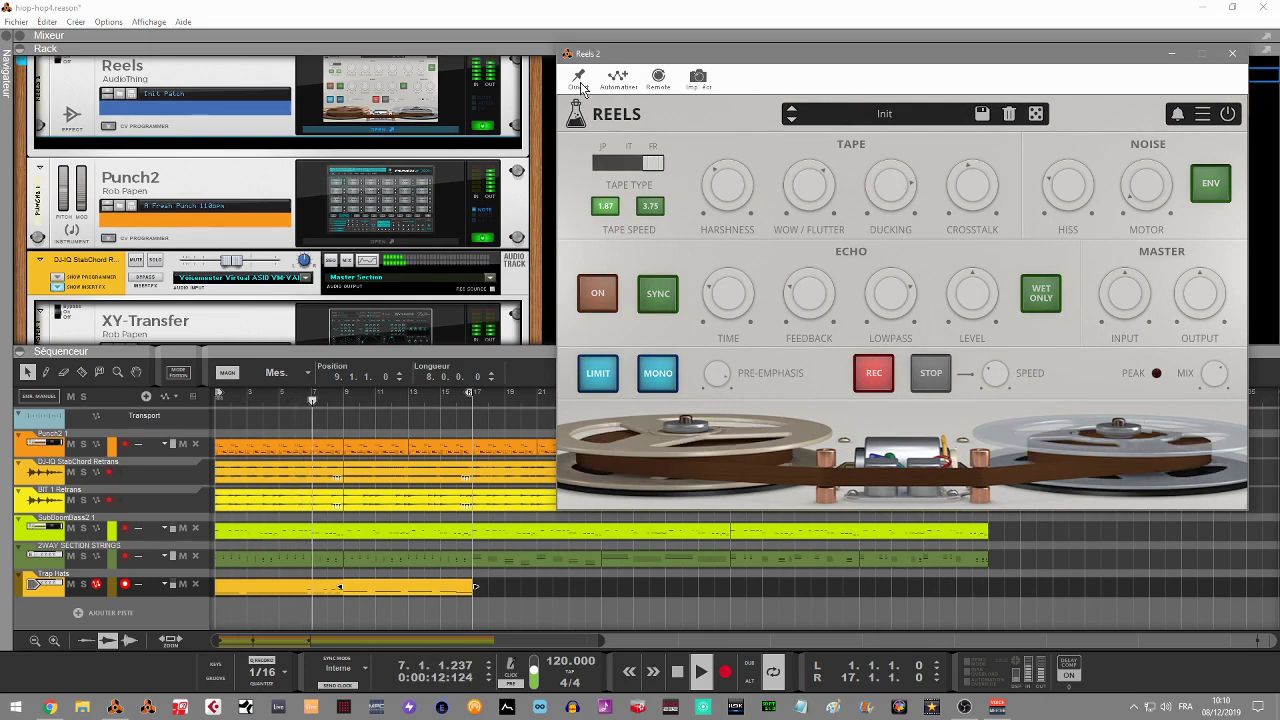
left_click(1124, 79)
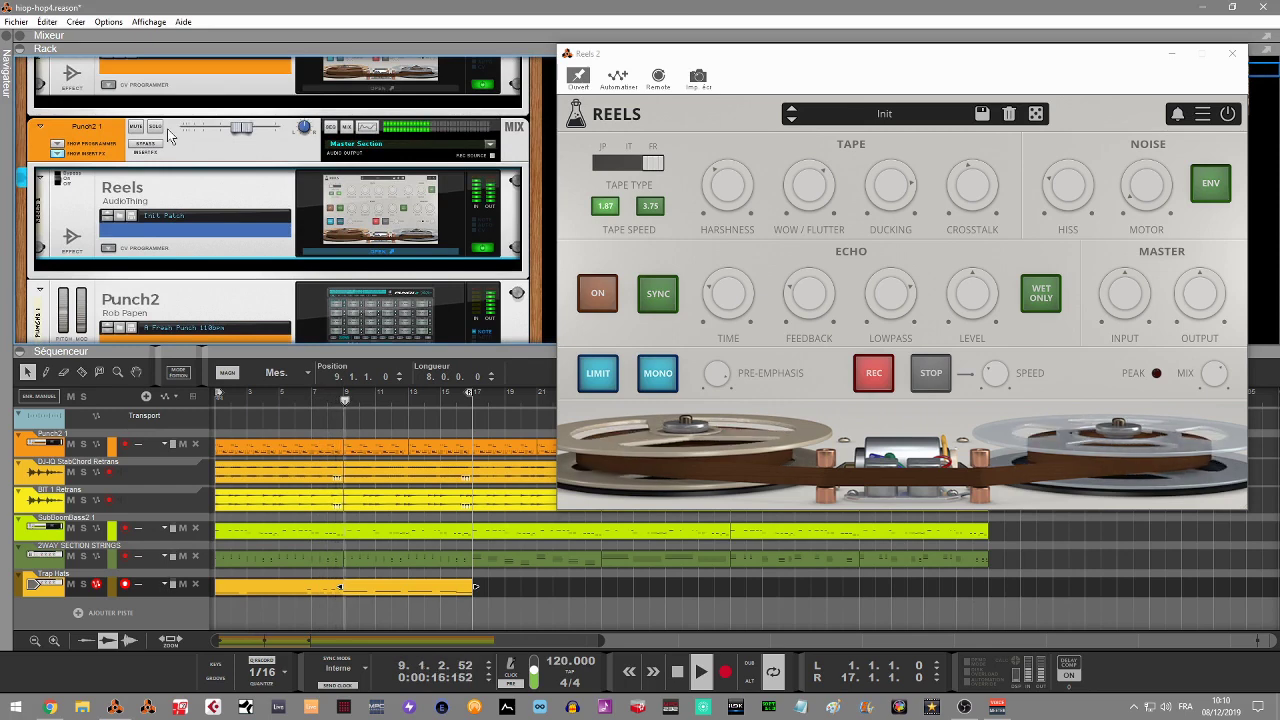
left_click(155, 128)
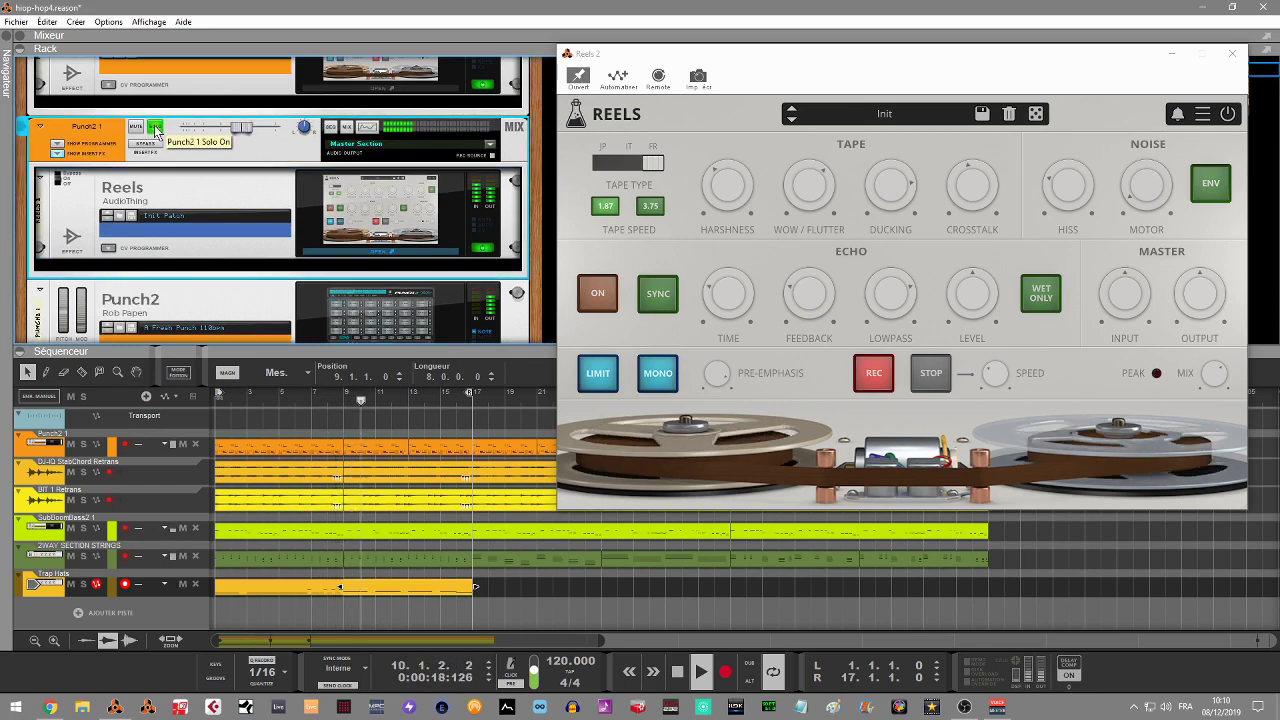
left_click(155, 128)
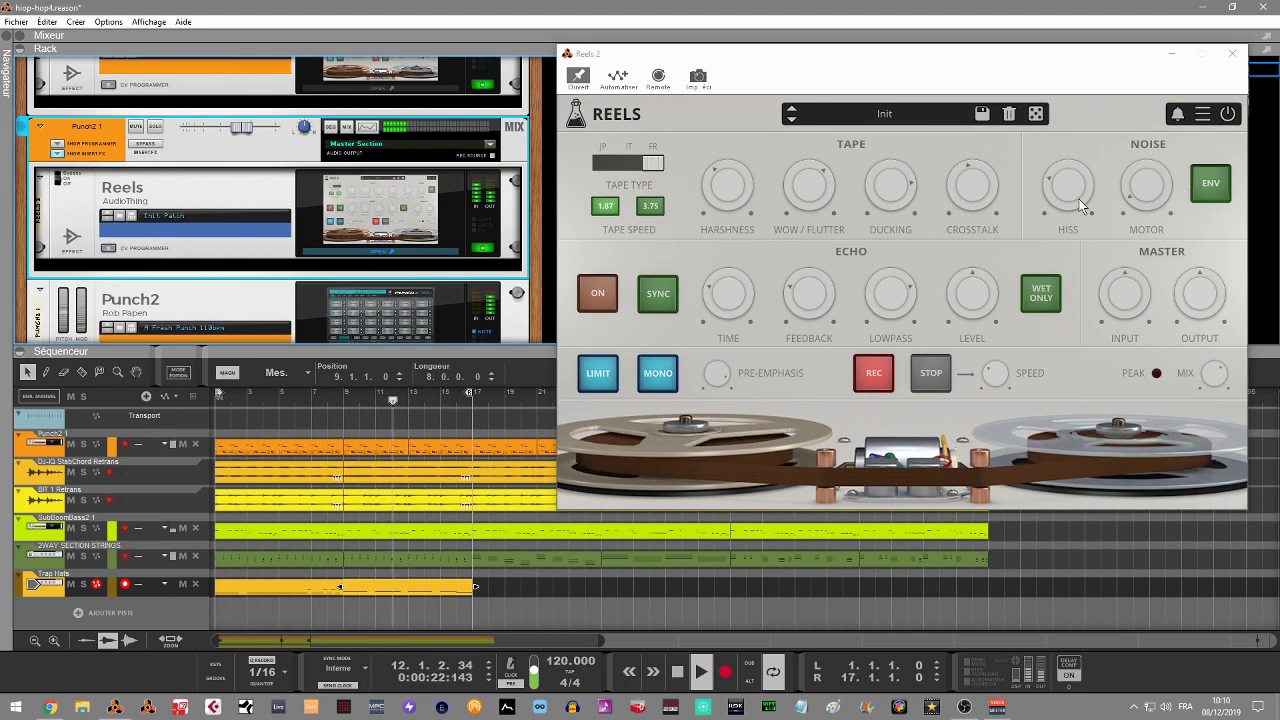
- Sweep the Reels 2 Mix down to 0%, back up and down again to compare the dry and processed drums
left_click(1219, 386)
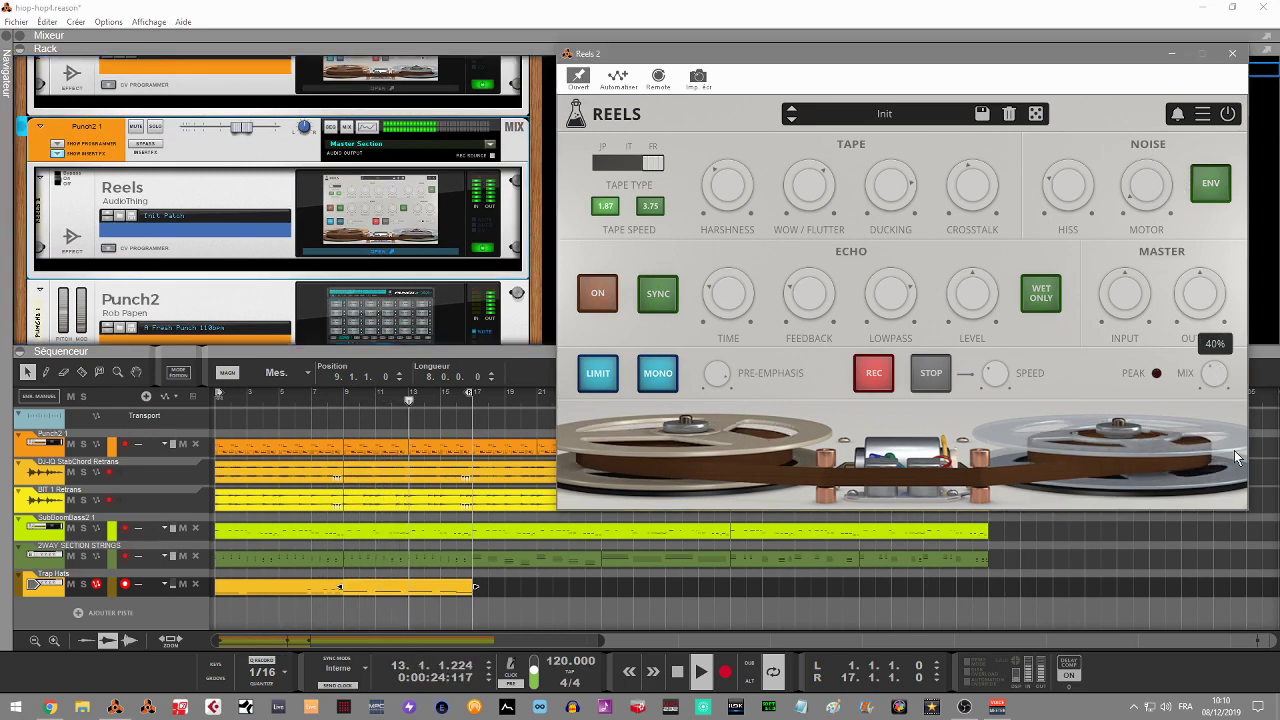
left_click_drag(1243, 497, 1250, 604)
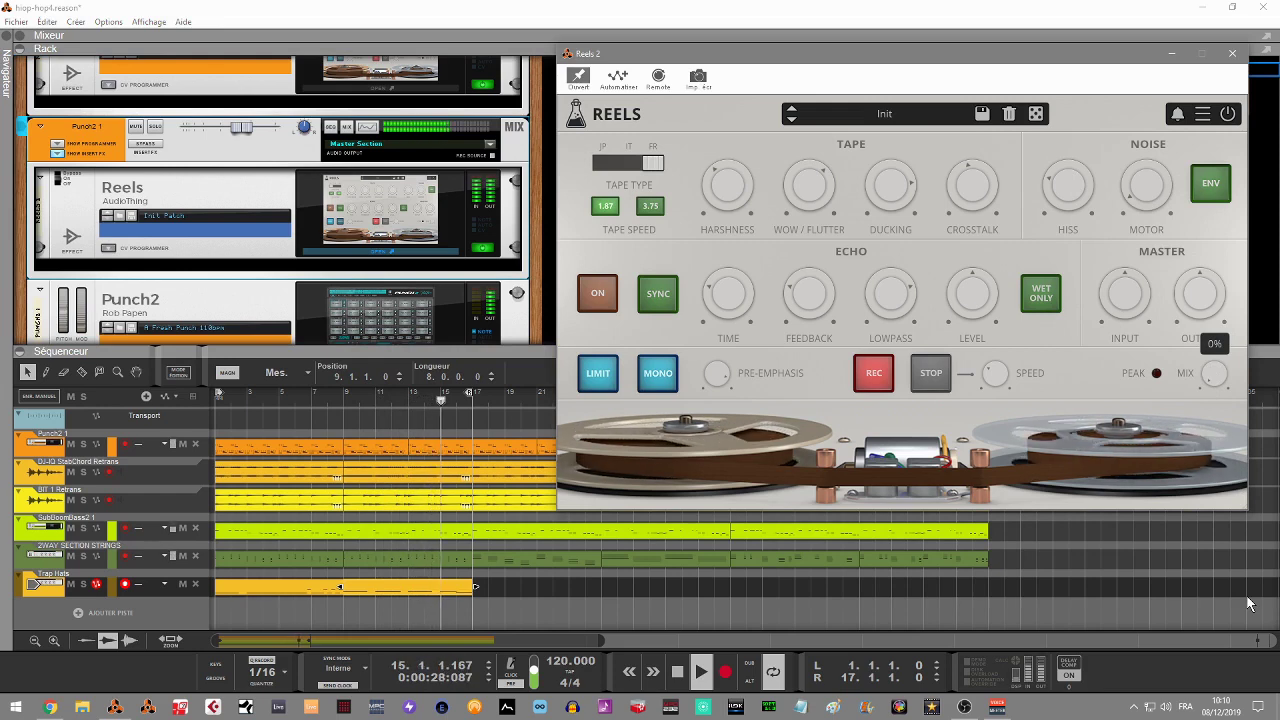
left_click_drag(1231, 554, 1233, 475)
left_click_drag(1207, 416, 1180, 307)
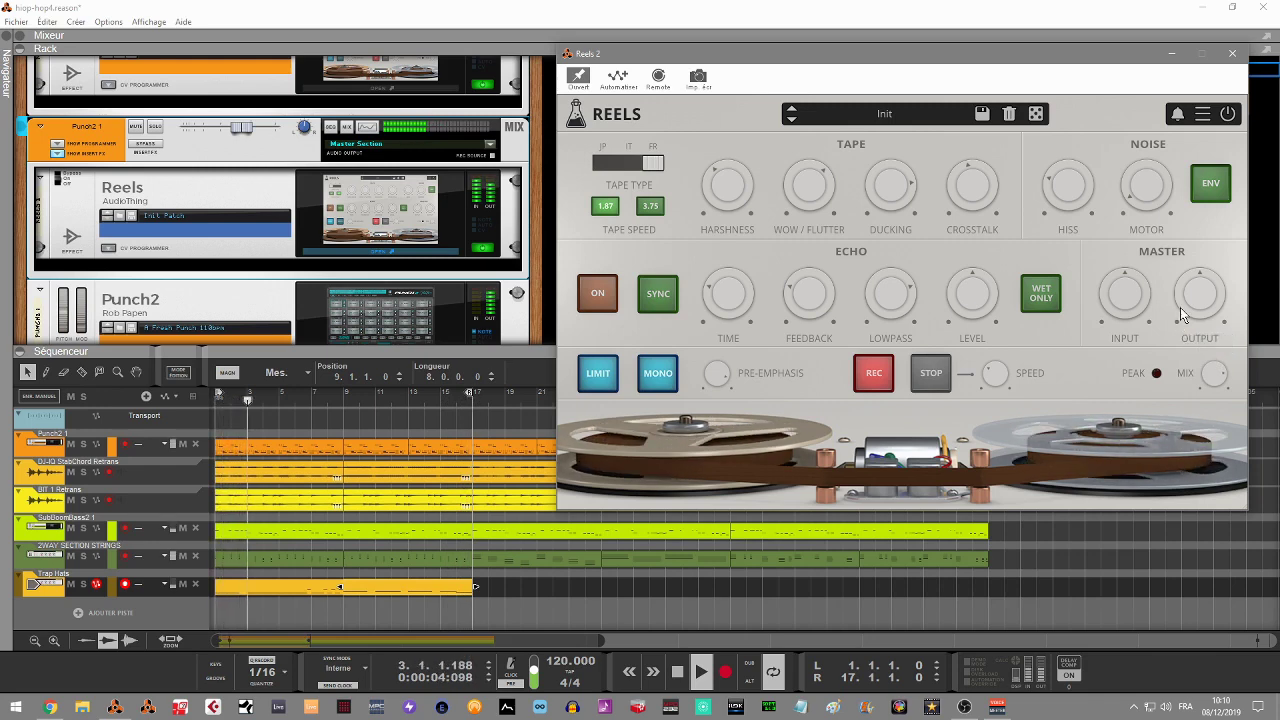
mouse_move(1210, 378)
left_click_drag(1210, 378, 1214, 398)
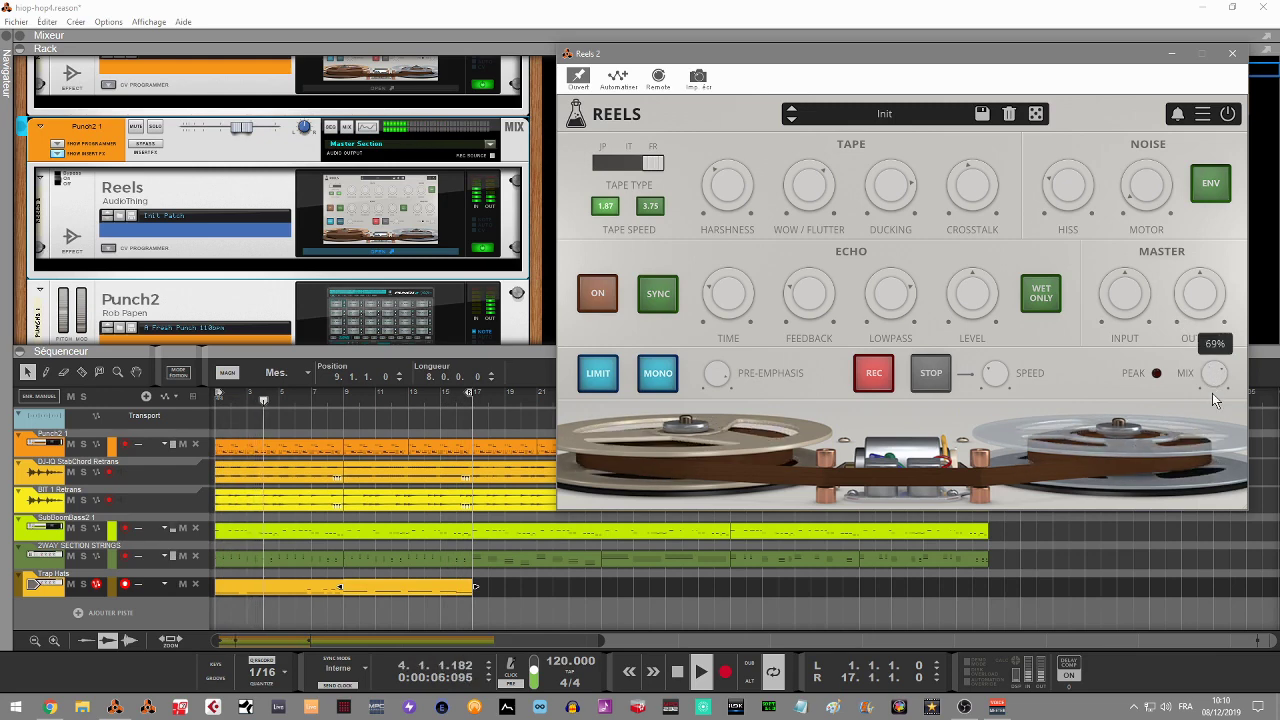
left_click_drag(1226, 447, 1234, 479)
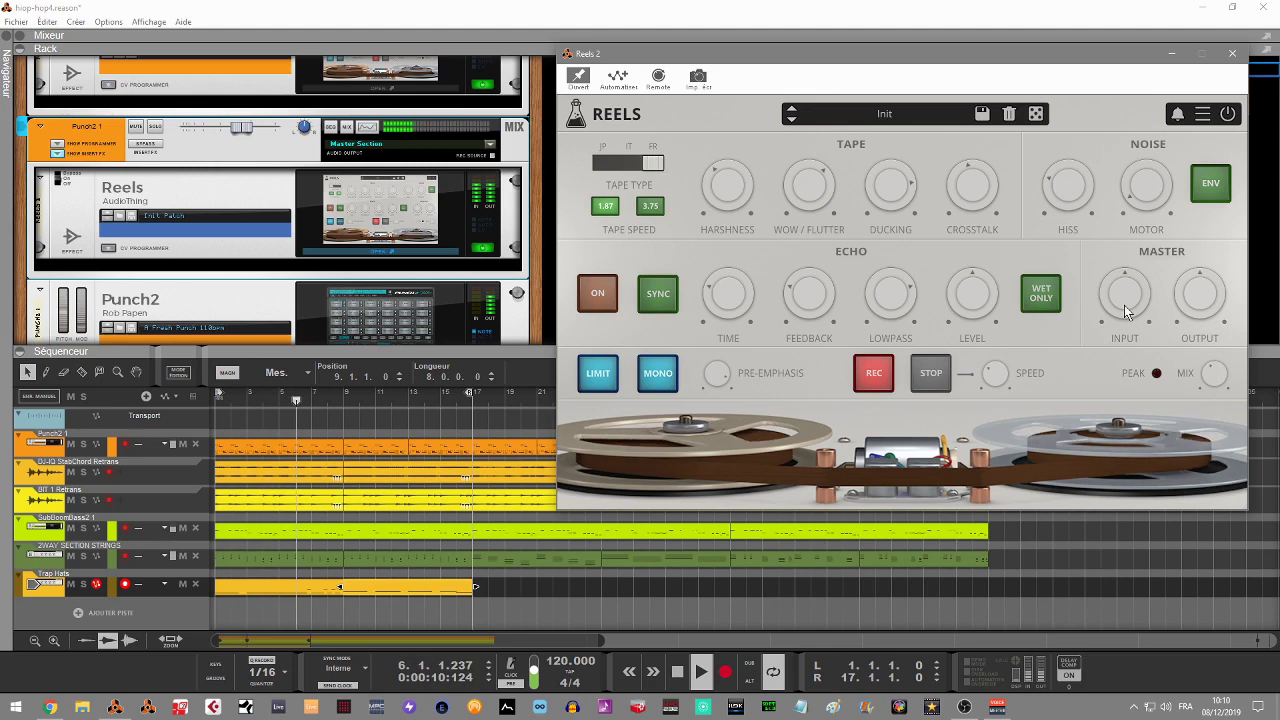
- Raise the Reels 2 input to 7.5 dB, increase the harshness, and turn the Mix back up
mouse_move(1117, 298)
left_click_drag(1120, 279, 1117, 249)
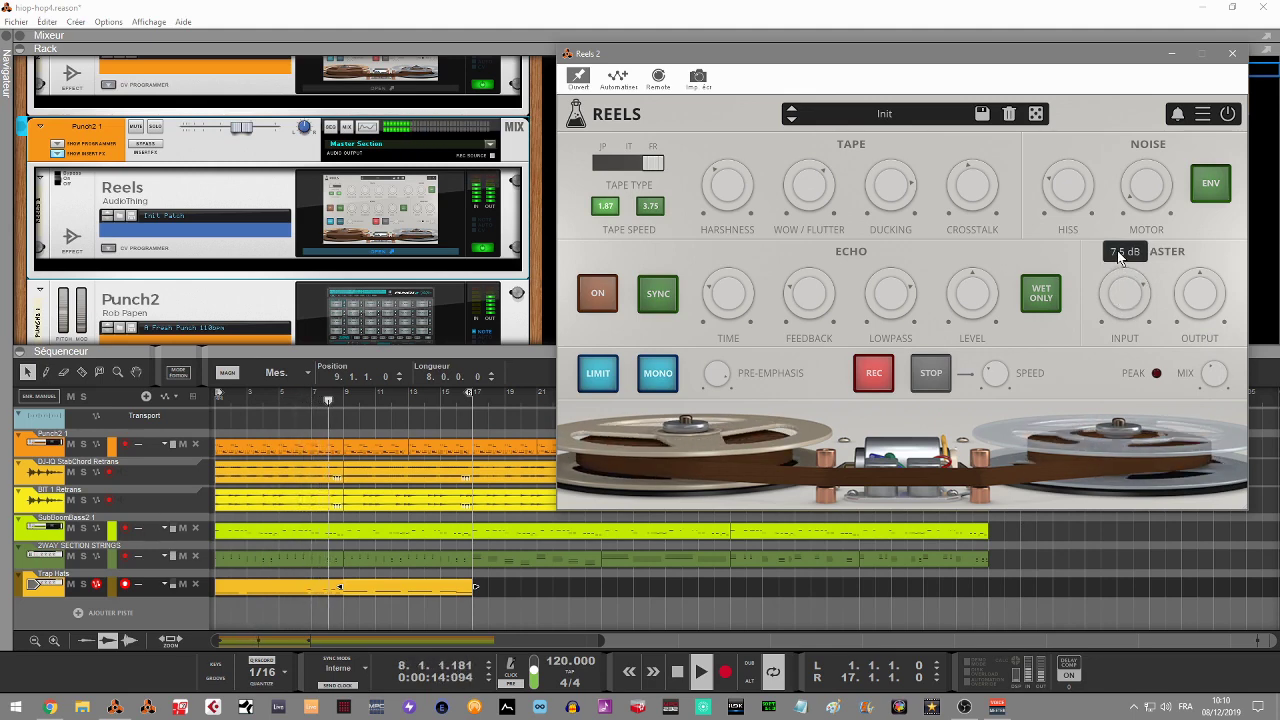
mouse_move(1185, 330)
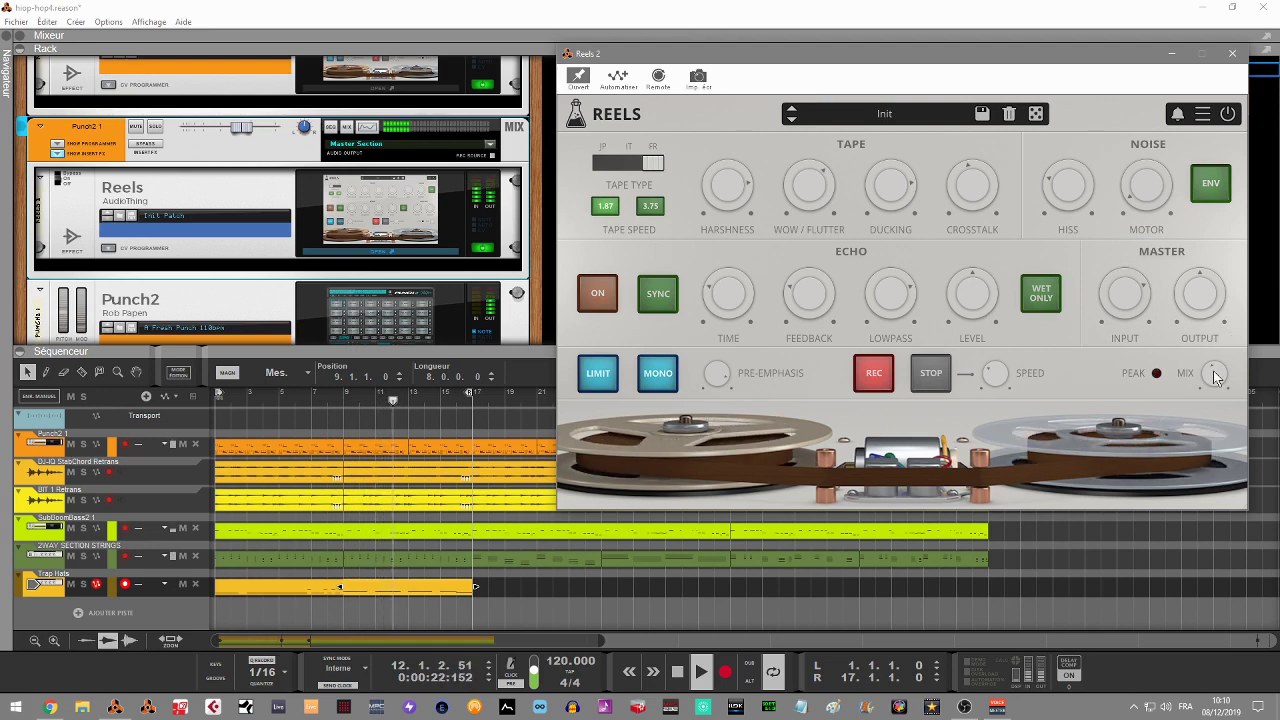
mouse_move(1212, 355)
left_click_drag(1208, 310, 1208, 301)
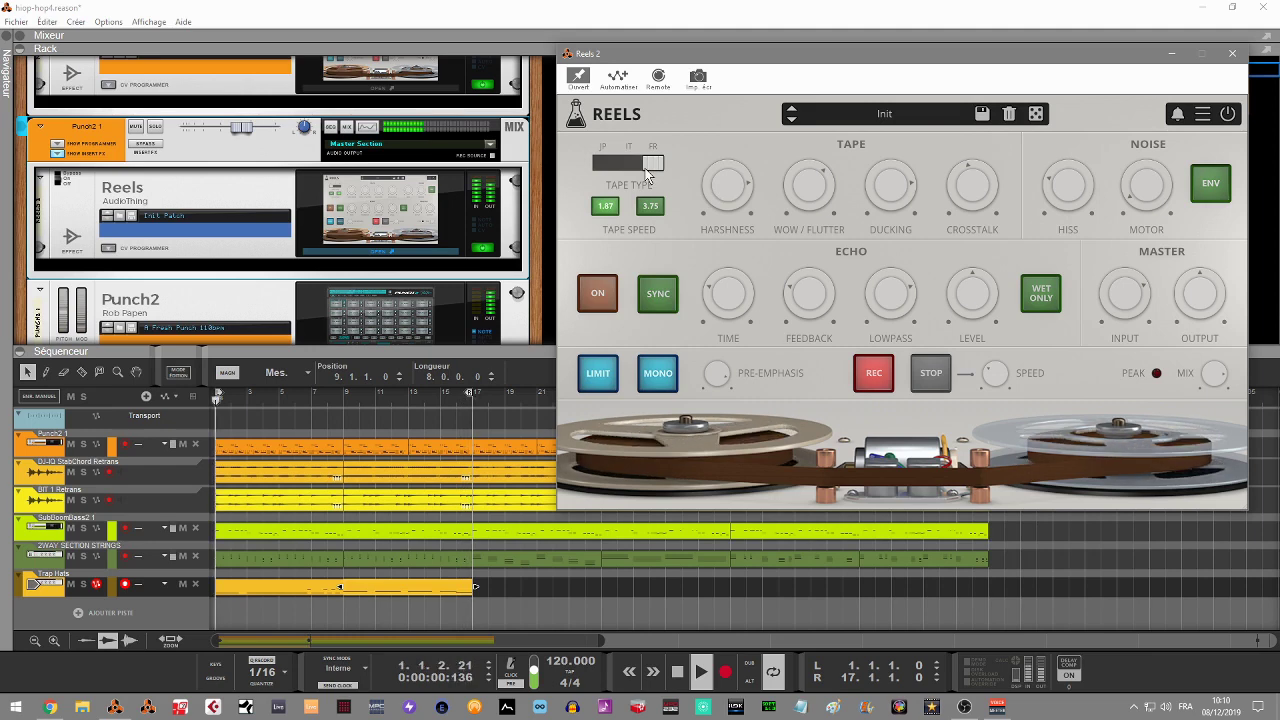
- Audition the IT tape type, switch to JP, and solo the Punch2 1 channel
left_click_drag(659, 165, 629, 168)
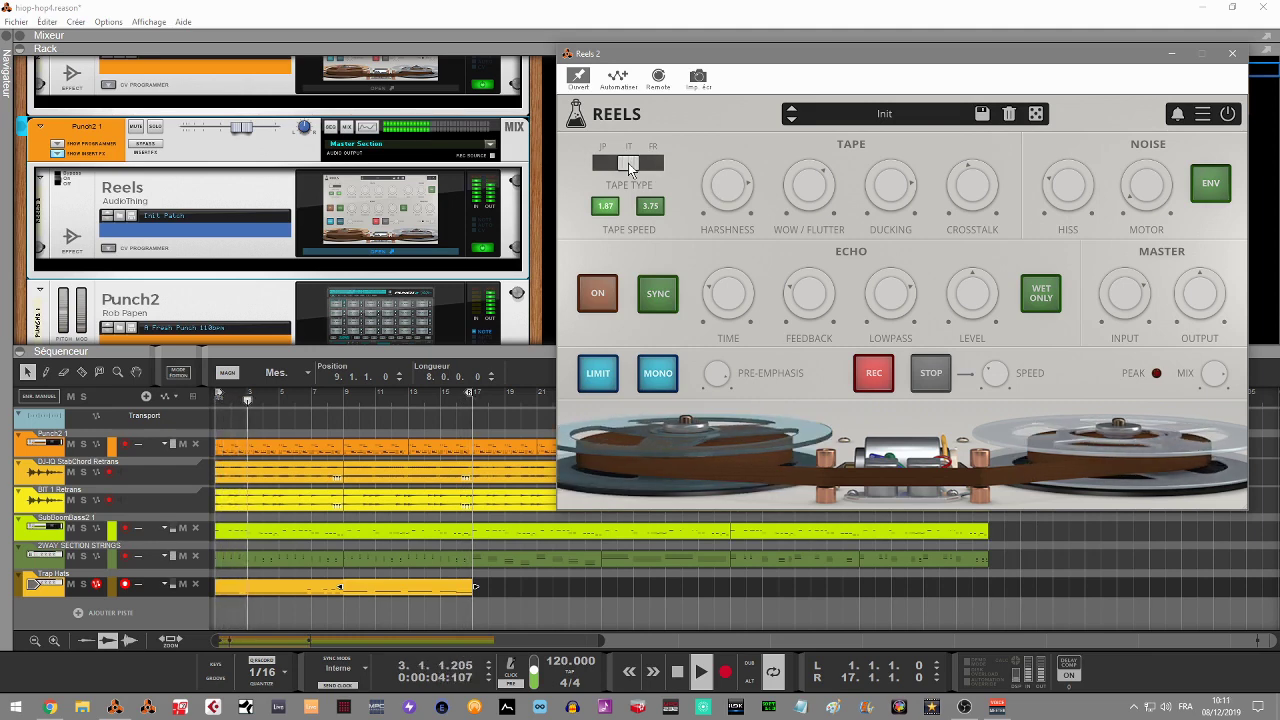
left_click_drag(610, 164, 588, 166)
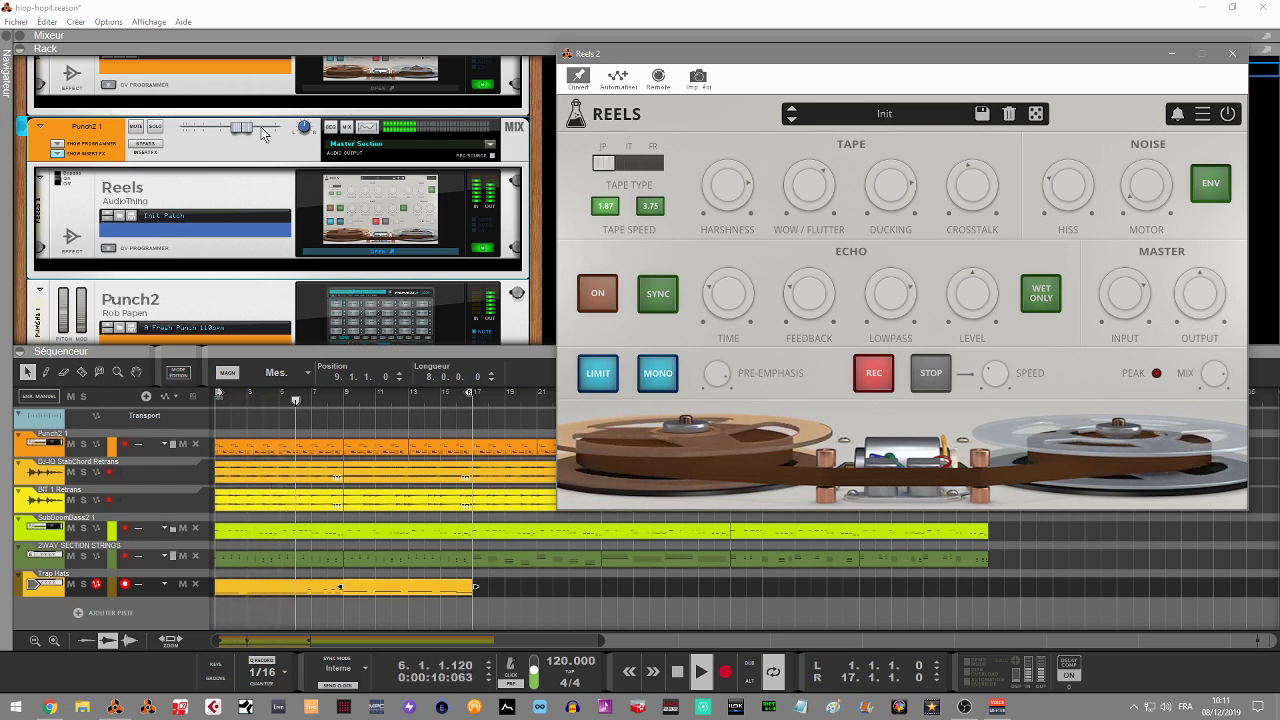
left_click(157, 130)
left_click(157, 130)
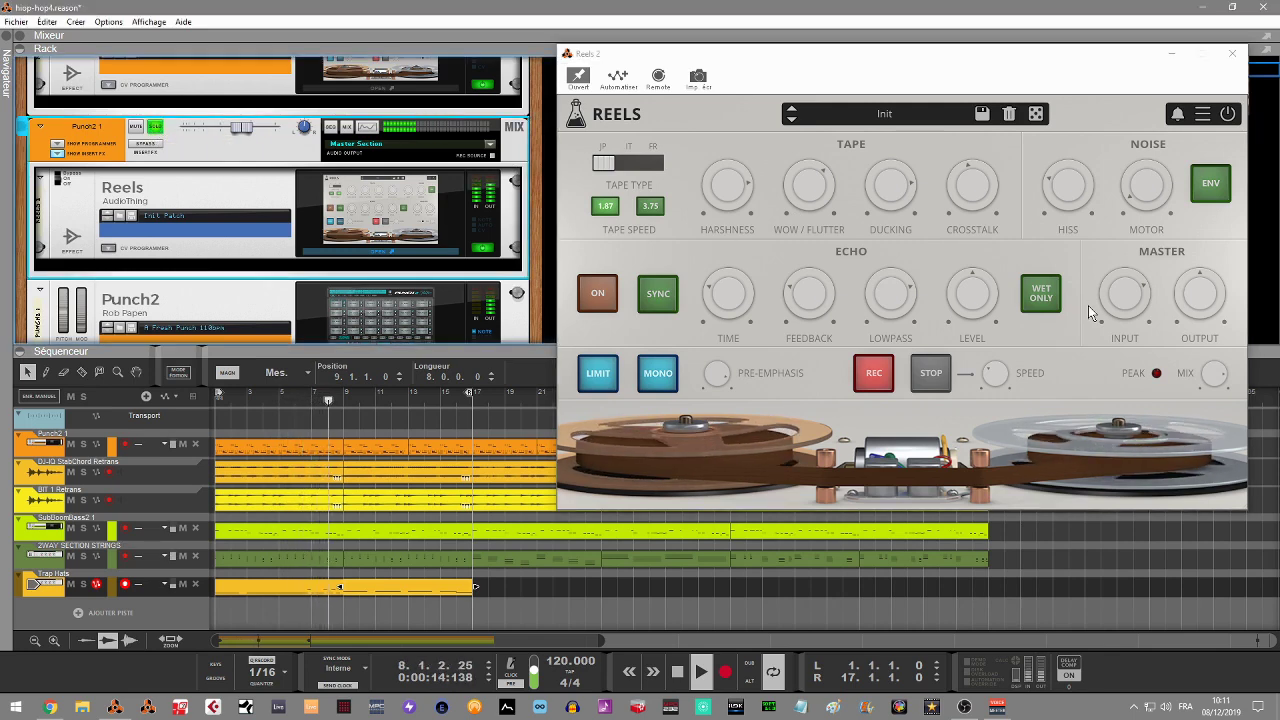
left_click(1222, 330)
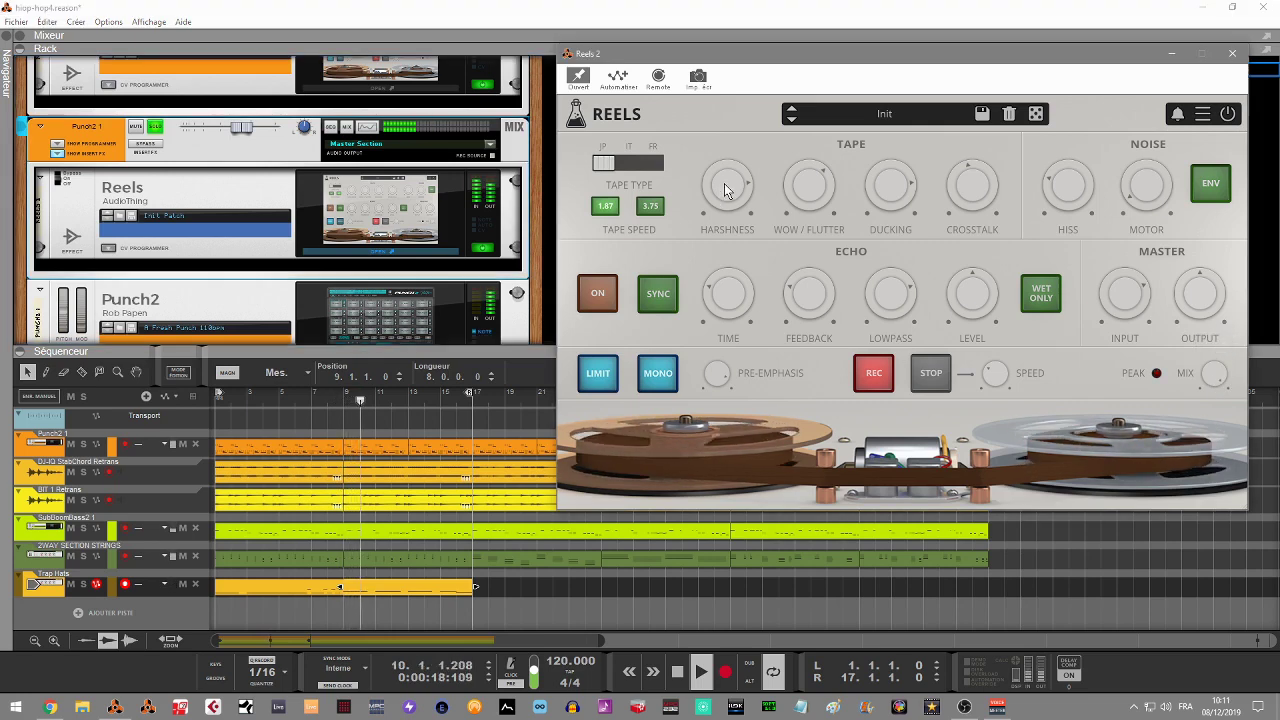
- Lower the harshness, set the input to -1.8 dB, and turn off Mono
mouse_move(725, 176)
left_click_drag(725, 176, 779, 381)
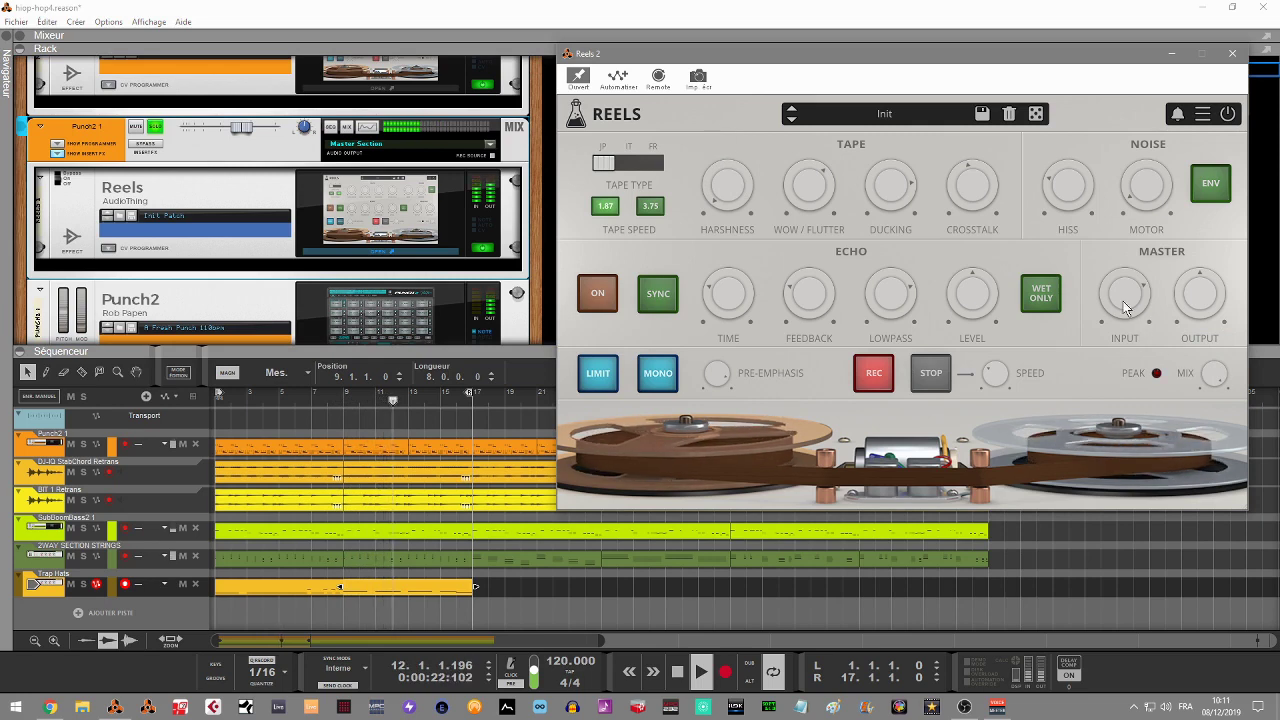
left_click_drag(1121, 293, 1125, 333)
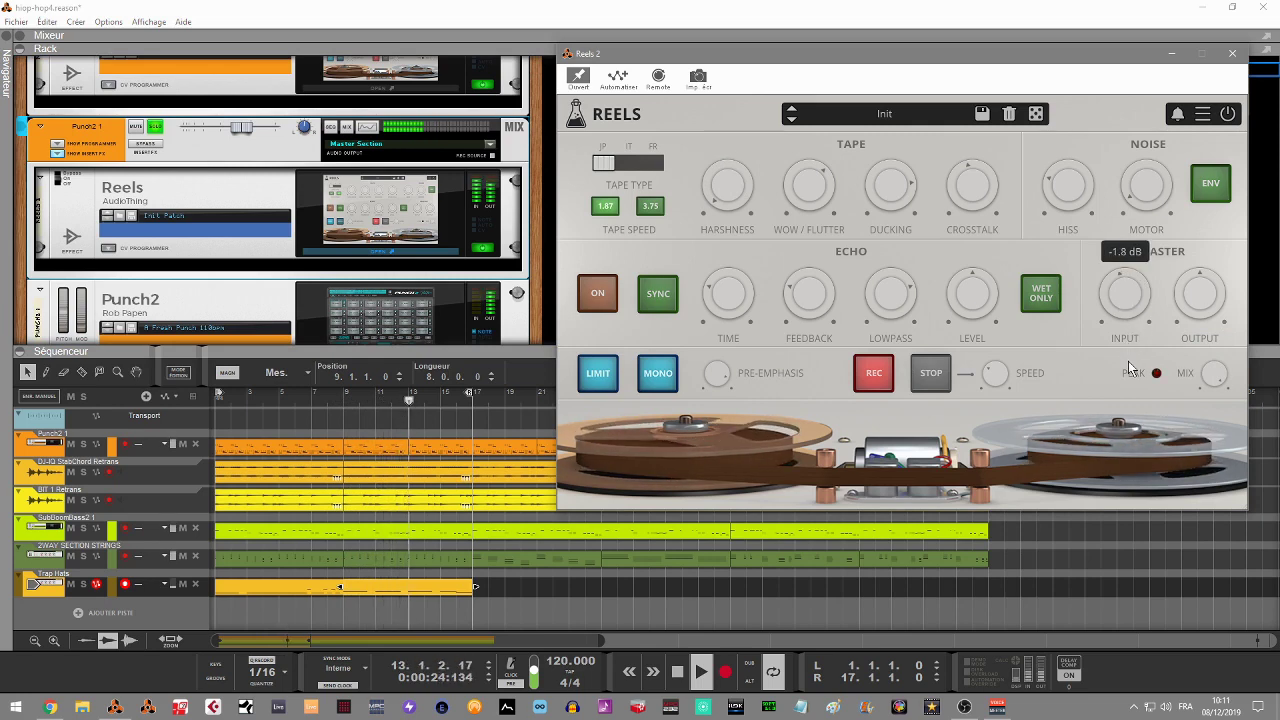
left_click(659, 381)
left_click(659, 383)
- Raise the input and harshness again, and set ducking to 33% and crosstalk to -15.1 dB
left_click_drag(1134, 292, 1120, 233)
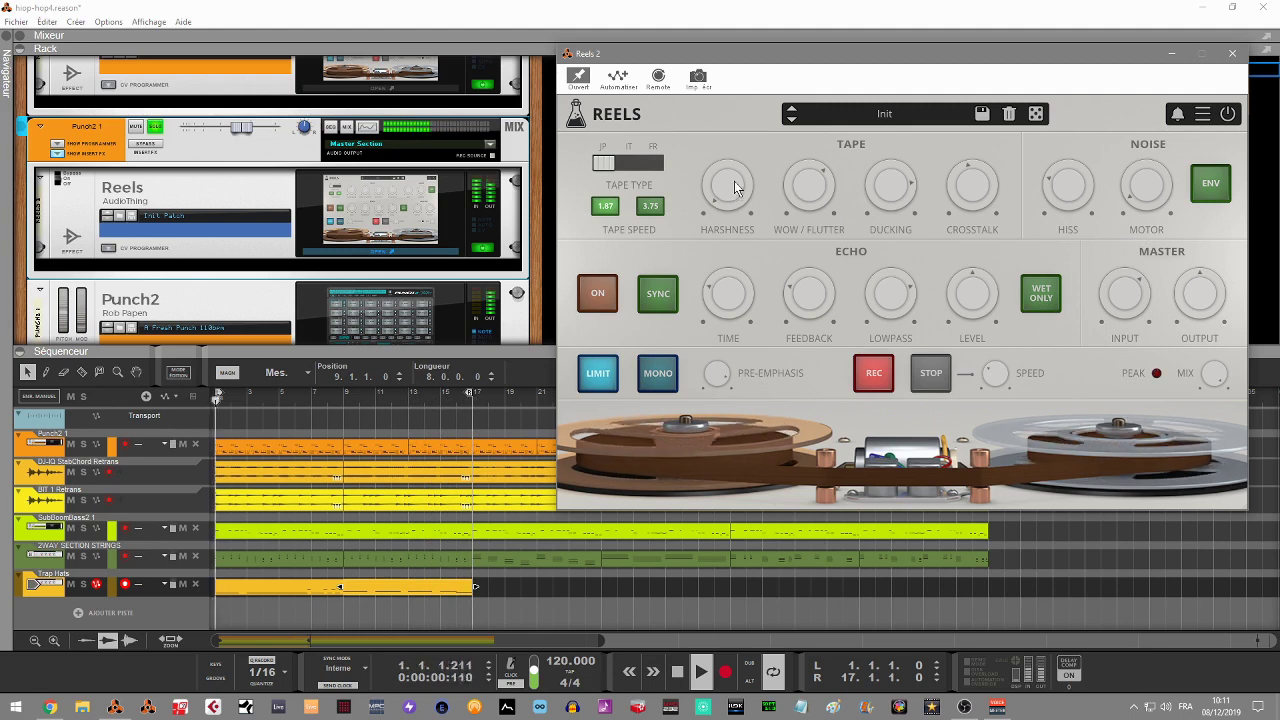
left_click_drag(735, 190, 836, 70)
left_click_drag(899, 192, 930, 313)
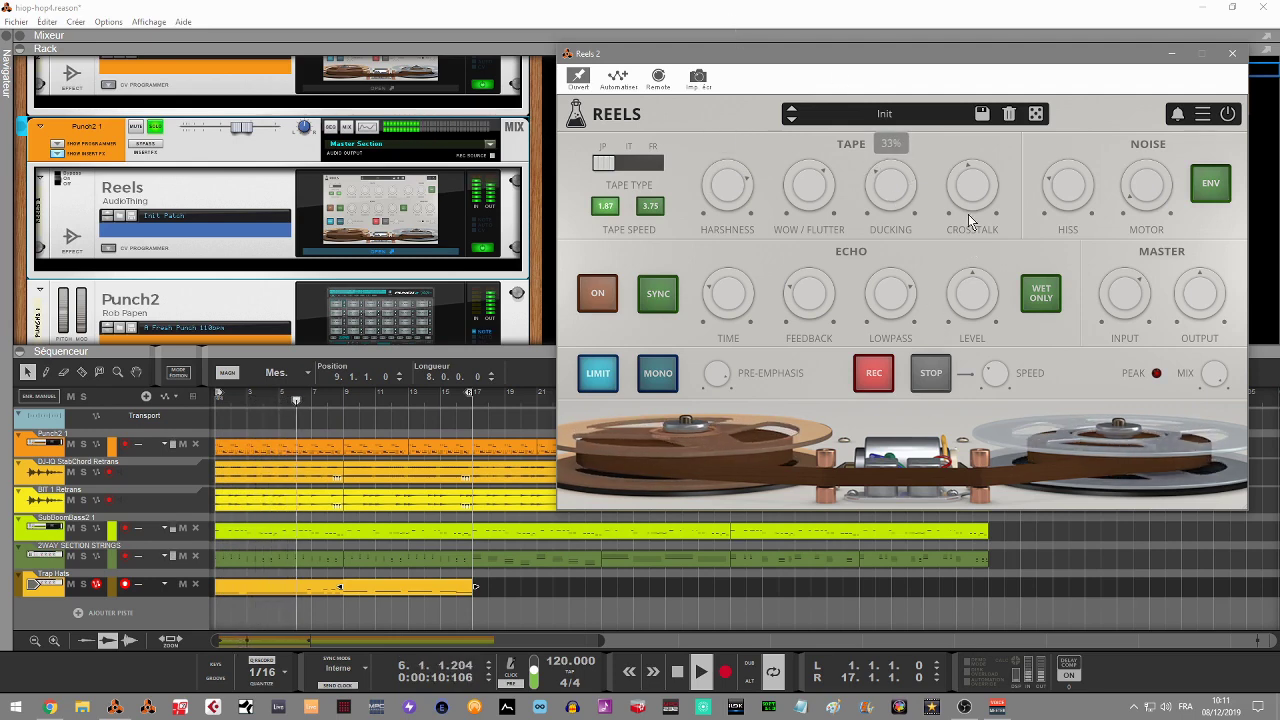
left_click_drag(965, 193, 945, 85)
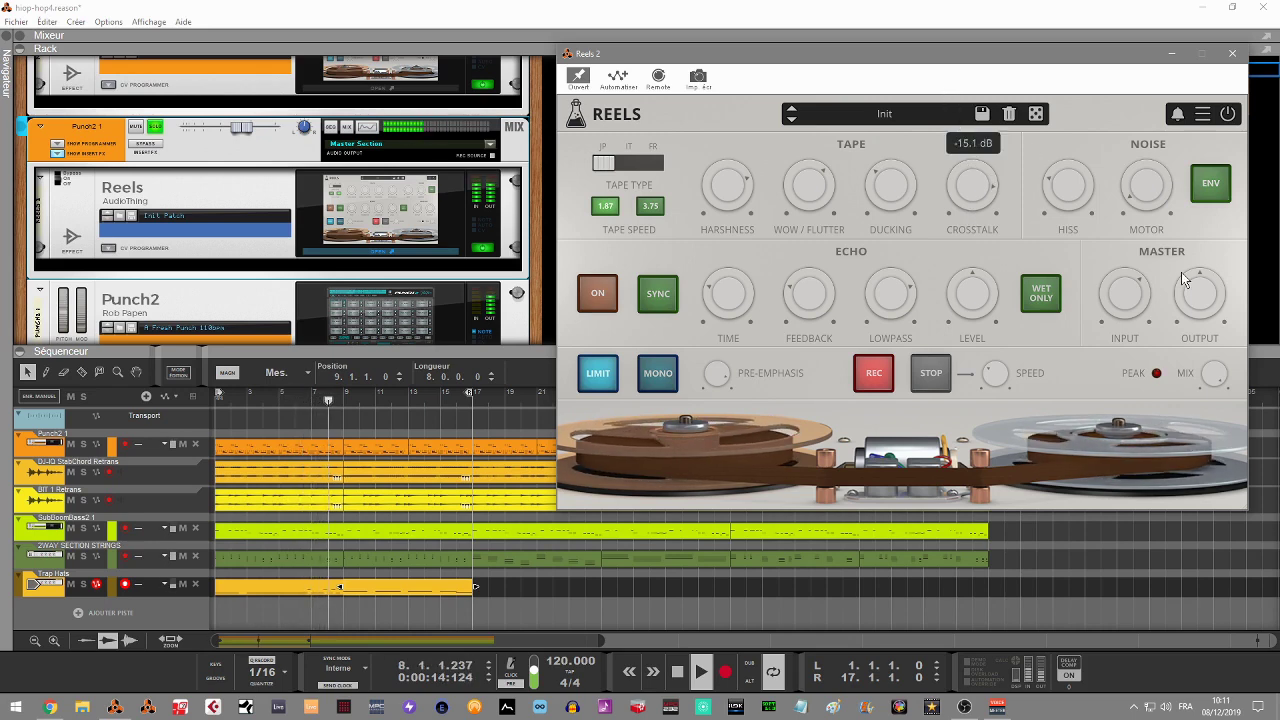
left_click(1214, 373)
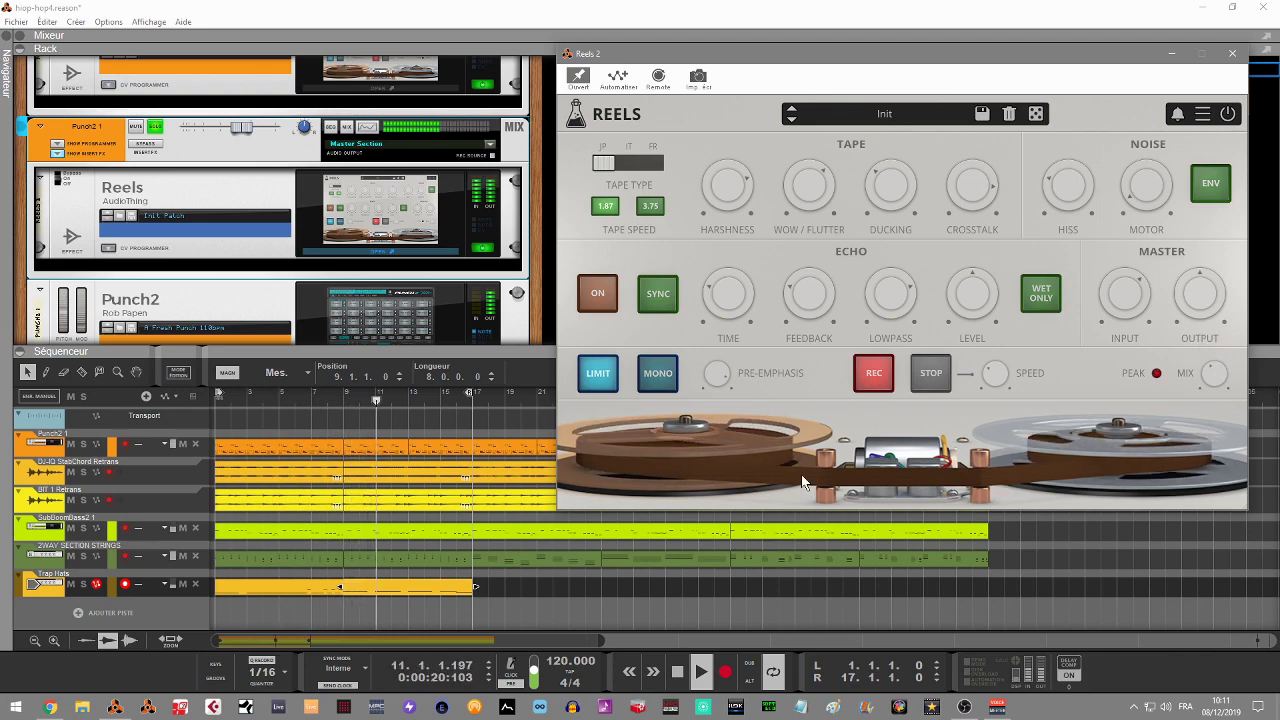
- Raise the motor noise with the hiss at 34%, sweep the pre-emphasis and Mix, and turn off solo on Punch2 1
left_click_drag(723, 374, 724, 416)
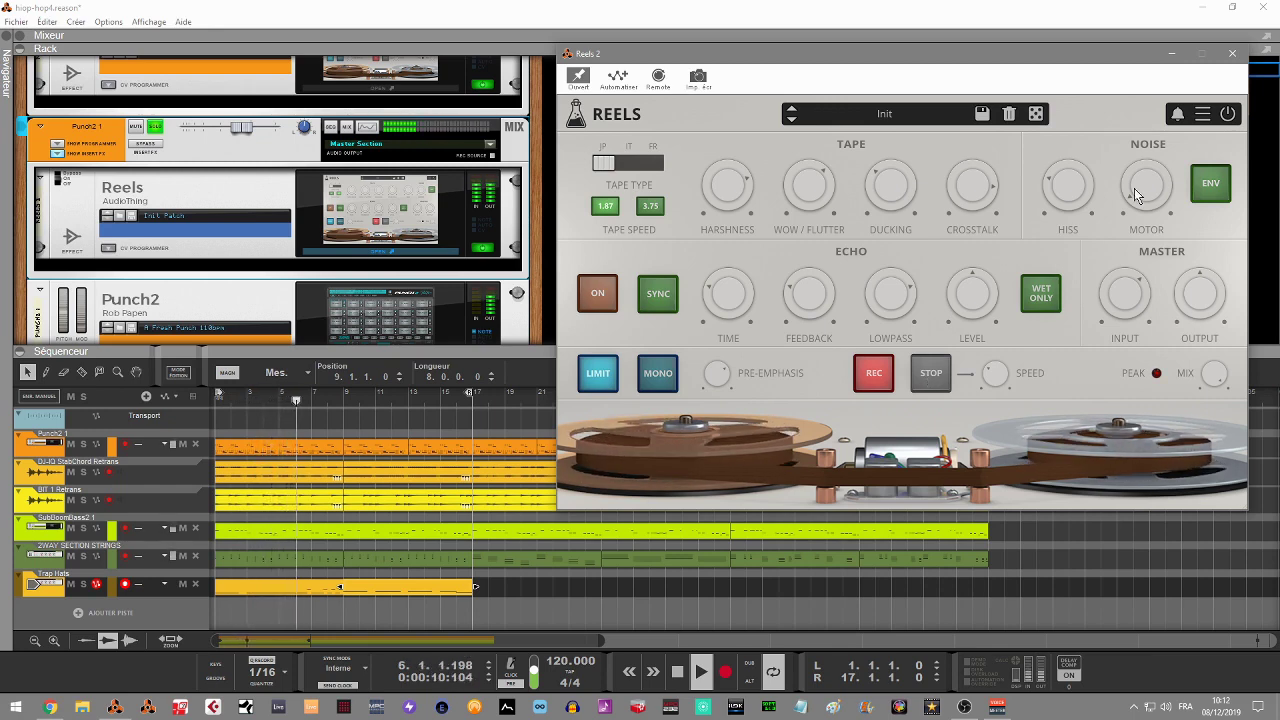
mouse_move(1134, 195)
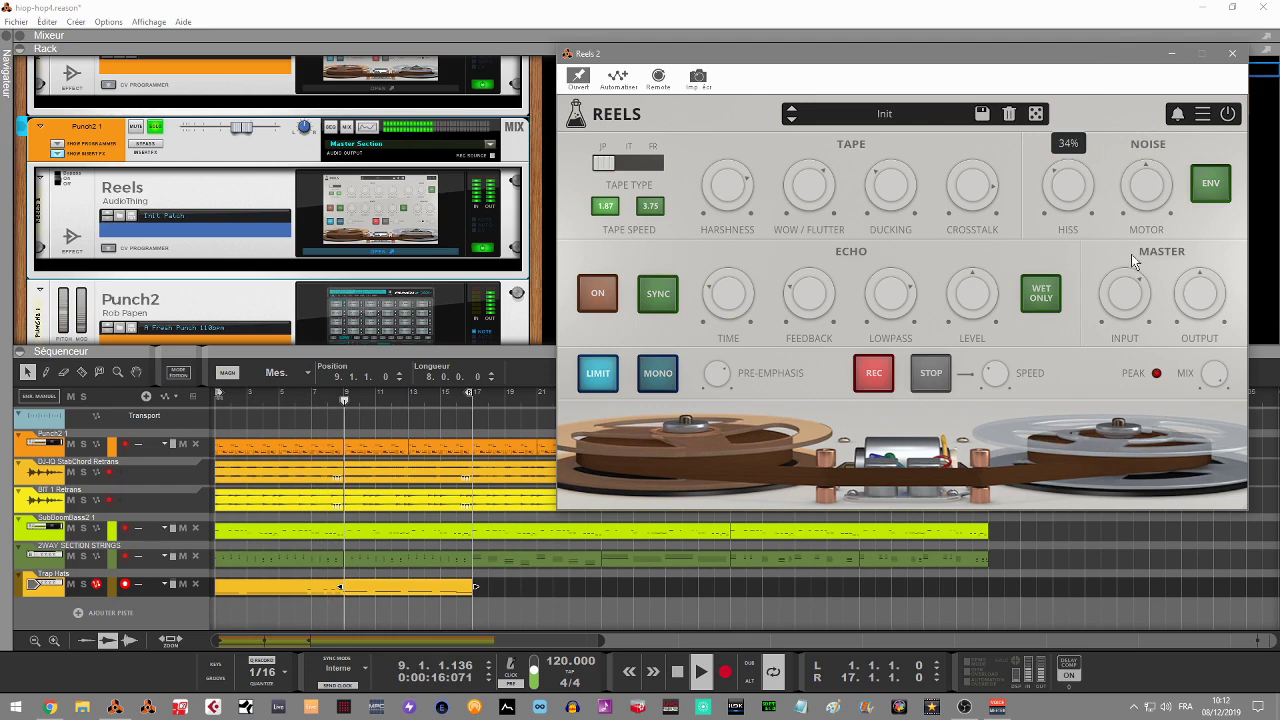
mouse_move(1210, 373)
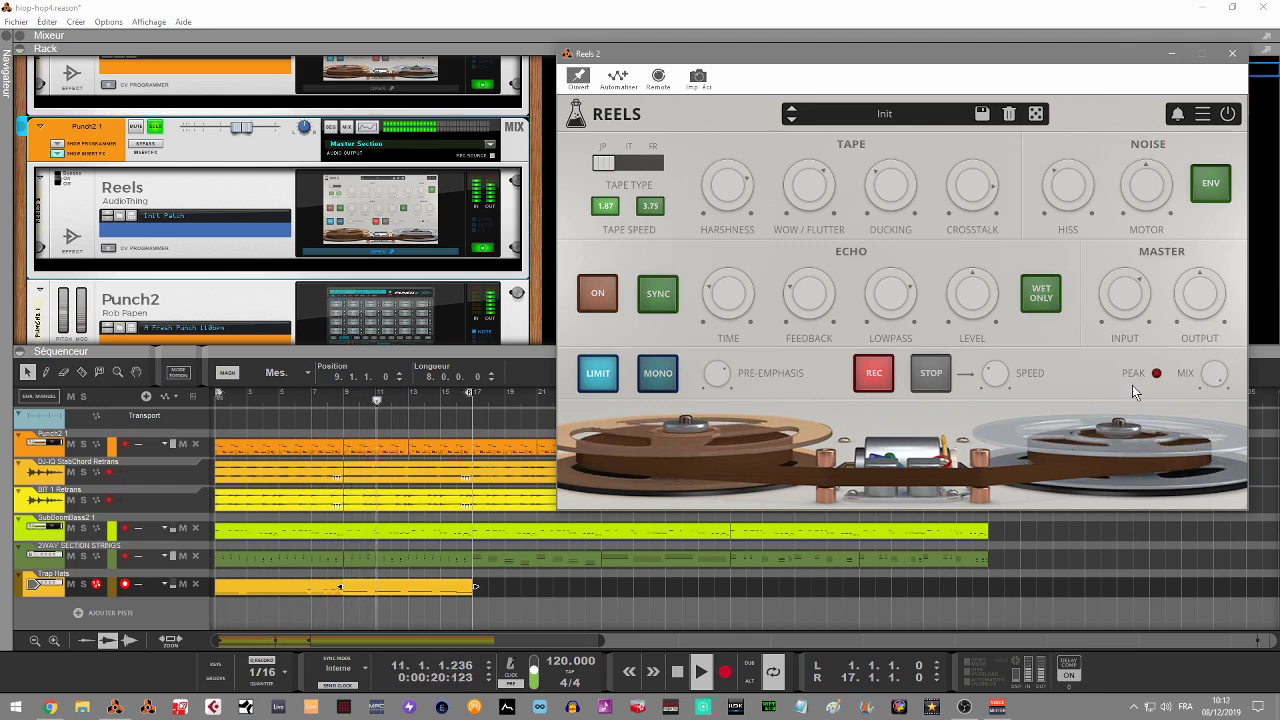
left_click_drag(1216, 371, 1230, 516)
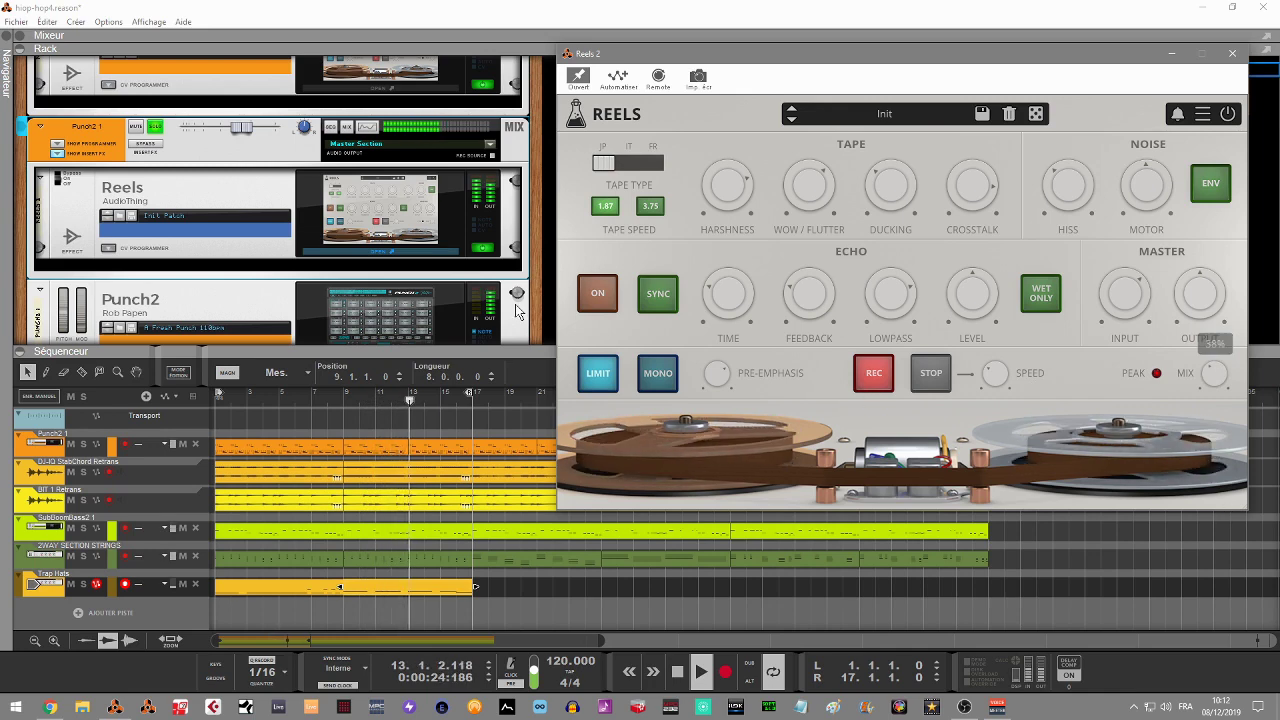
left_click(236, 177)
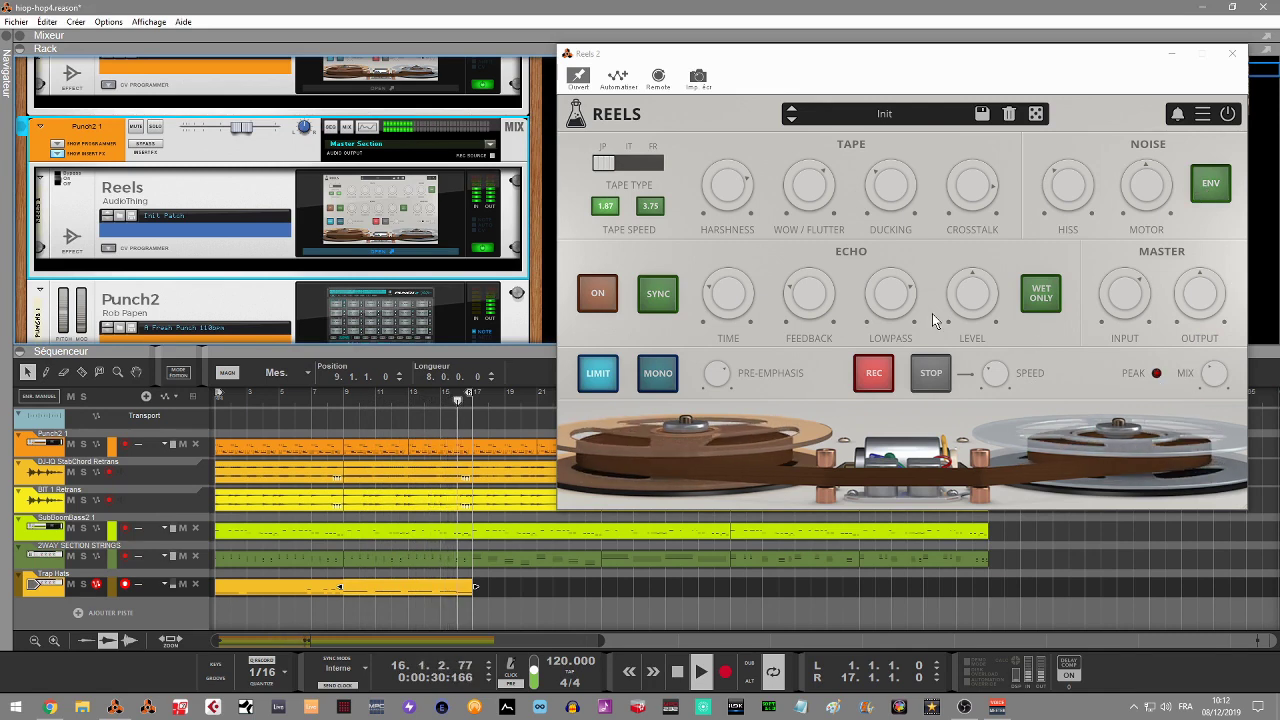
- Audition the synced echo with lower feedback and the lowpass at 7.0 kHz, and switch the echo off
left_click(597, 294)
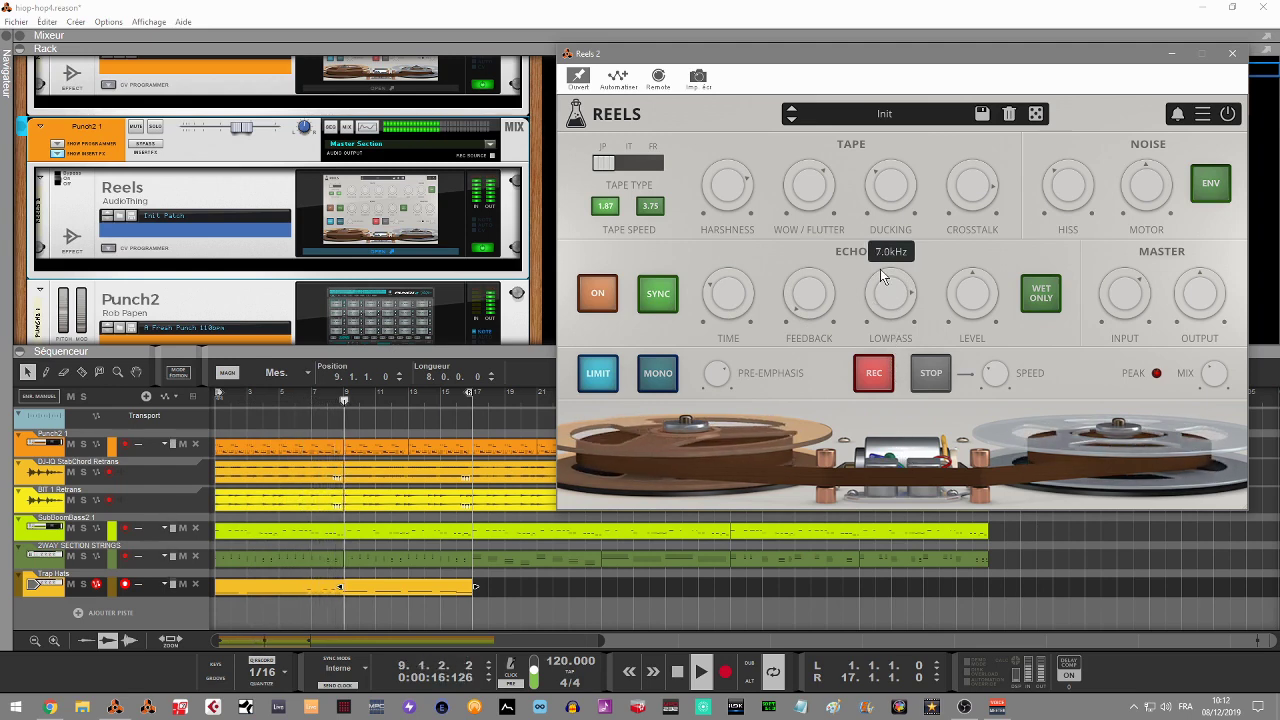
mouse_move(967, 291)
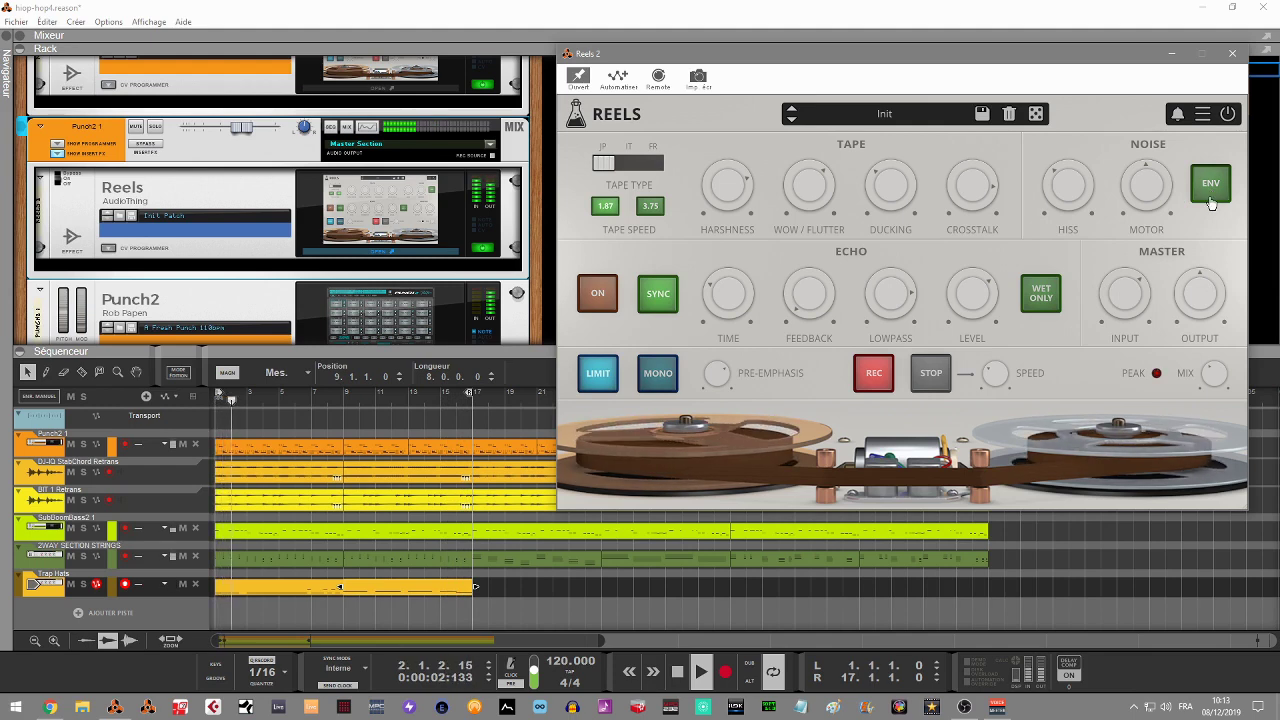
- Set the Mix to 53%, stop playback, and lower the hiss to 6%
mouse_move(1219, 336)
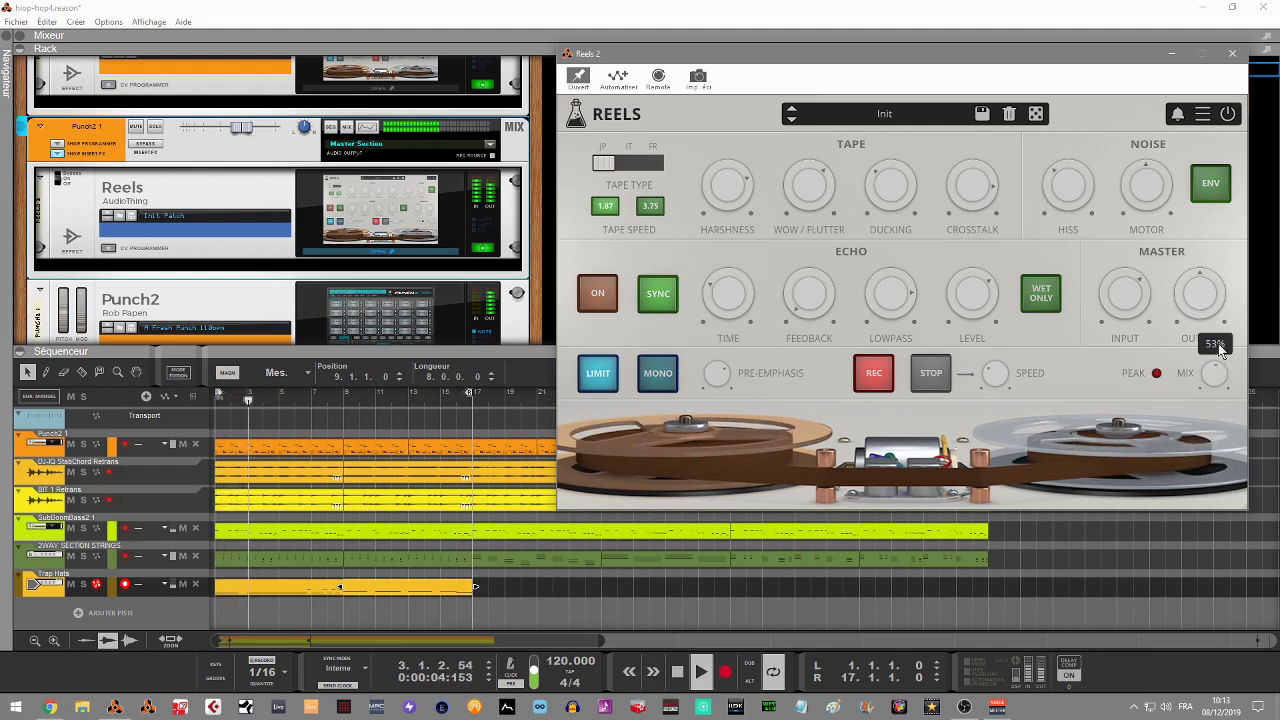
scroll(1220, 324, "up", 1)
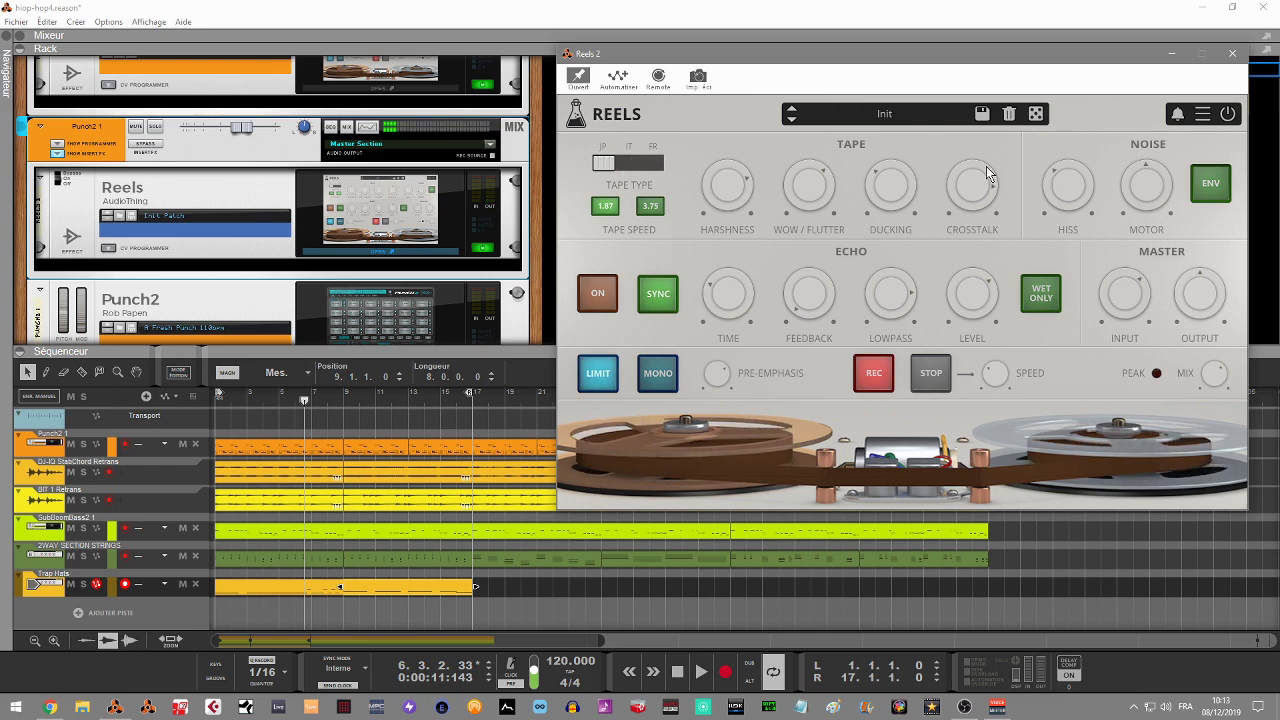
mouse_move(1079, 186)
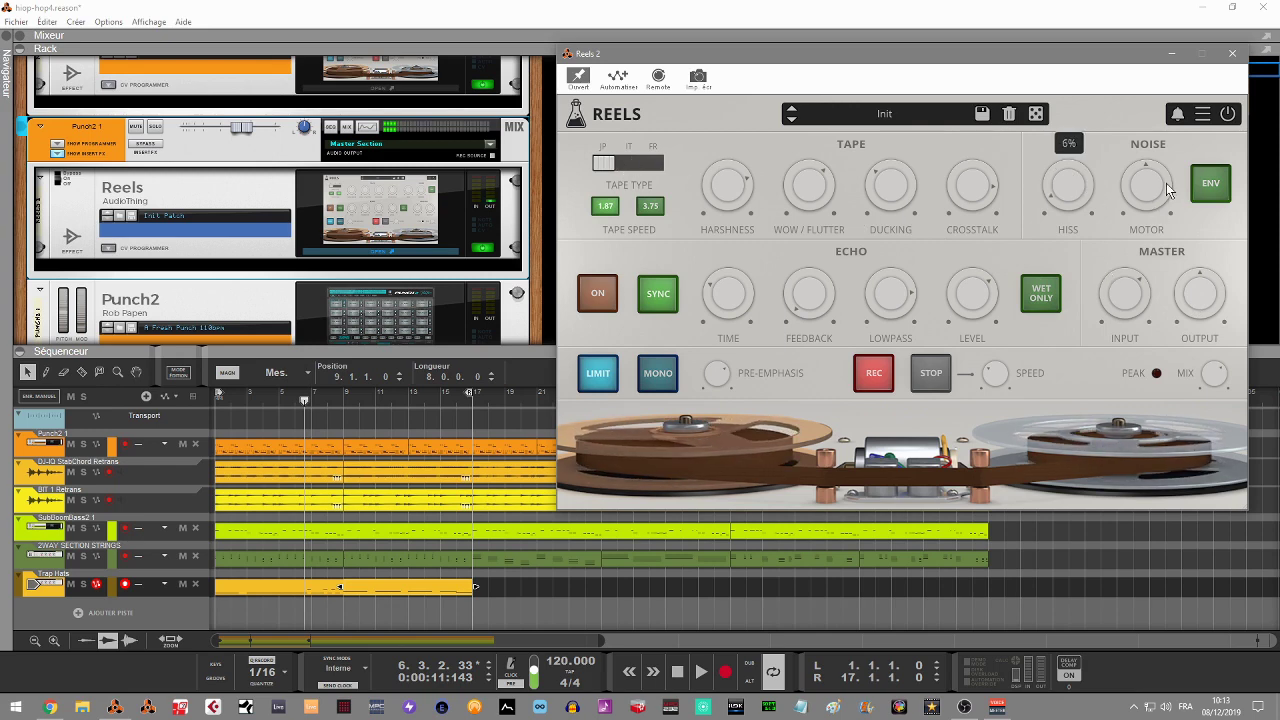